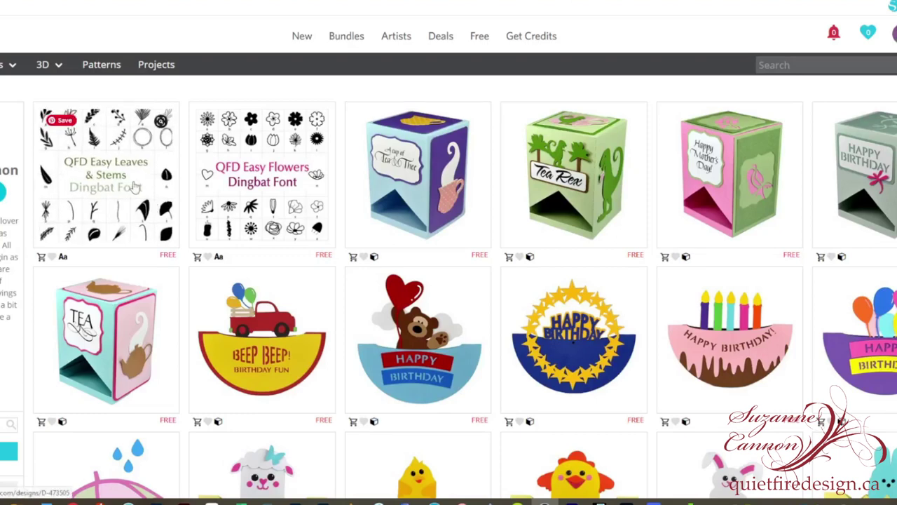
- Open the QFD Easy Leaves and Stems Dingbat Font details in the design store
{"action": "left_click", "coordinate": [135, 186]}
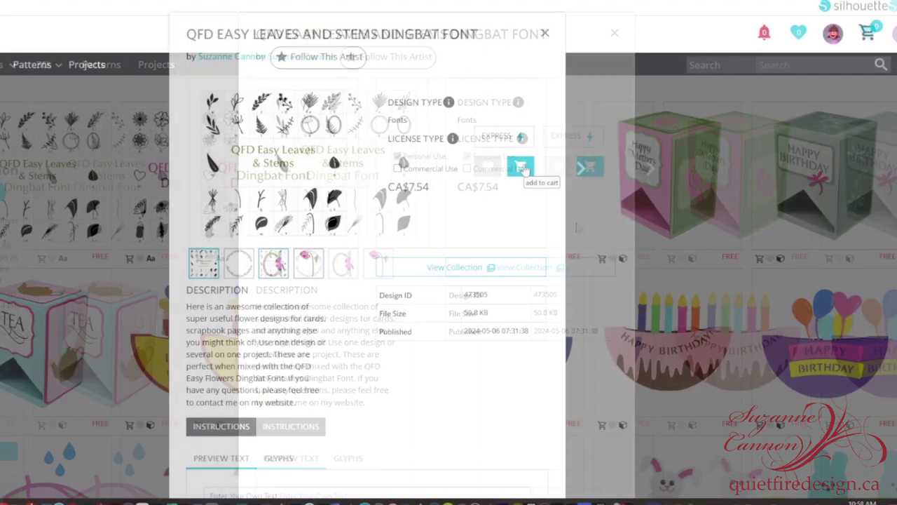
- Add the QFD Easy Leaves and Stems Dingbat Font to the cart and proceed to checkout
{"action": "left_click", "coordinate": [590, 167]}
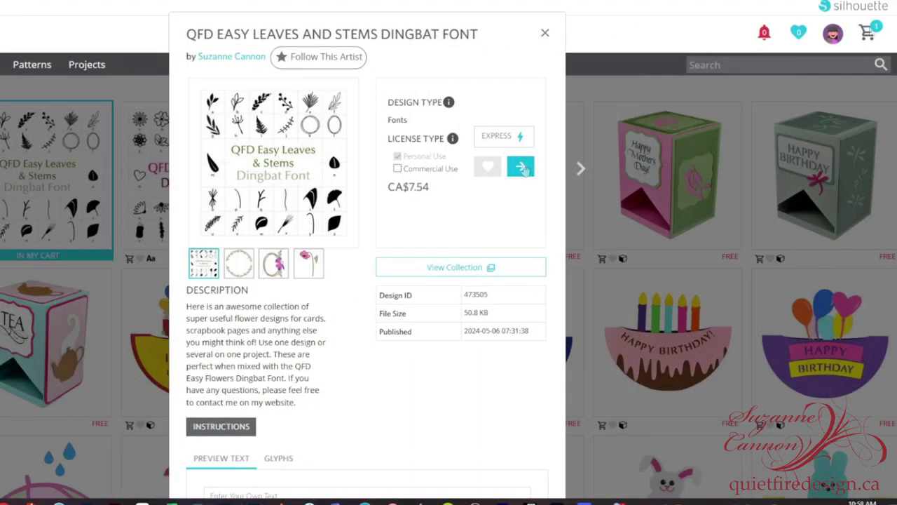
{"action": "left_click", "coordinate": [874, 30]}
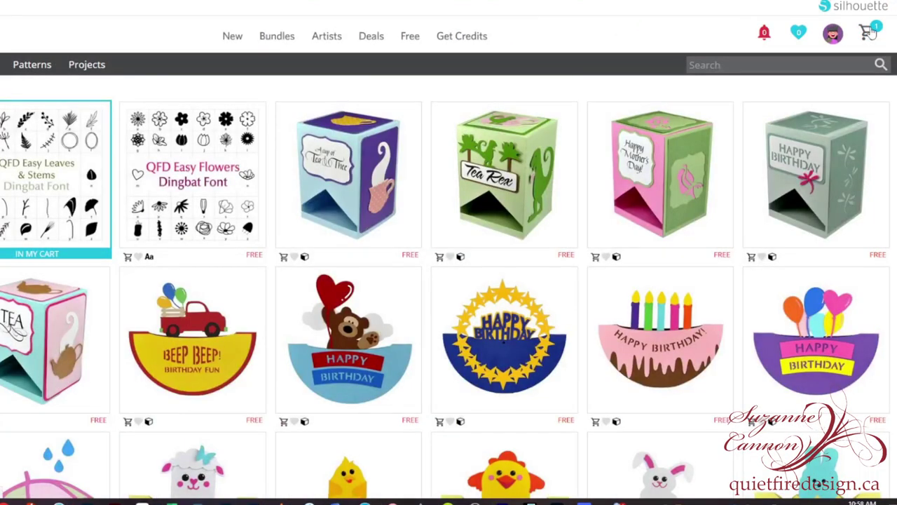
{"action": "left_click", "coordinate": [873, 31]}
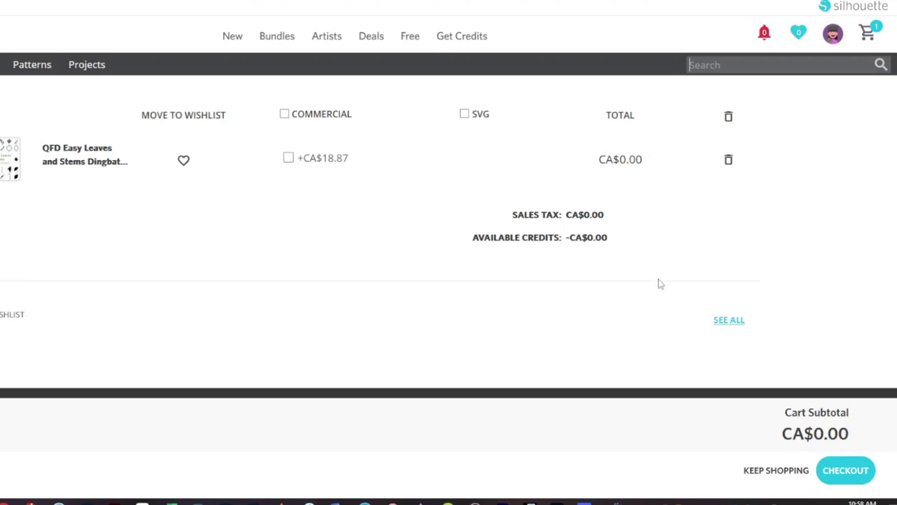
{"action": "left_click", "coordinate": [845, 471]}
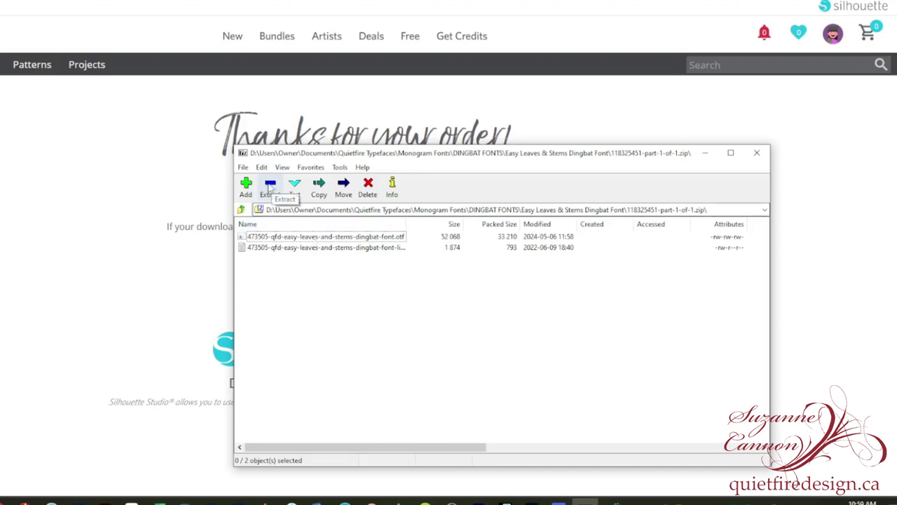
- Extract the font and licence into the Easy Leaves & Stems folder, then turn registration marks on
{"action": "left_click", "coordinate": [272, 185]}
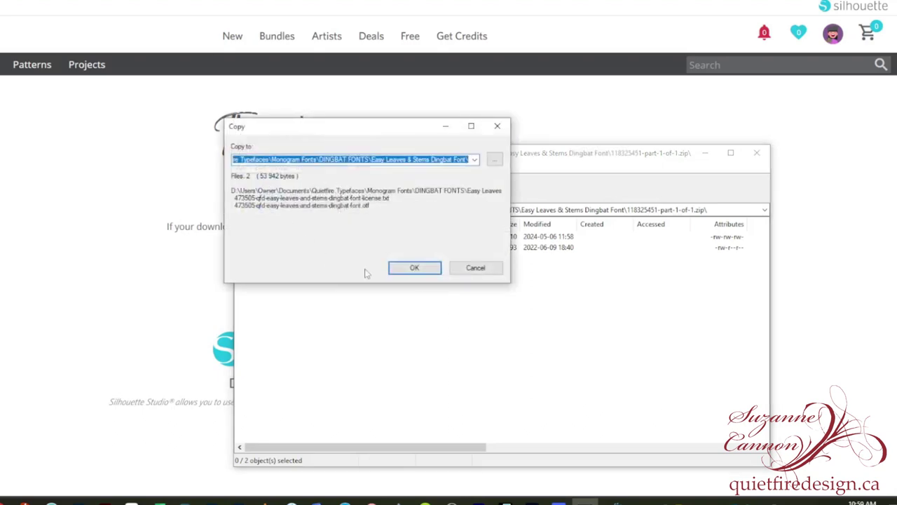
{"action": "left_click", "coordinate": [427, 268]}
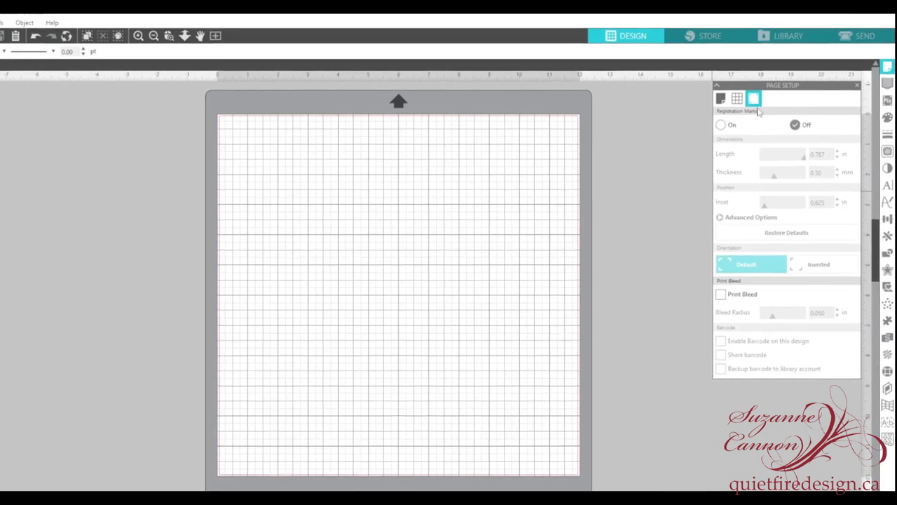
{"action": "left_click", "coordinate": [718, 127]}
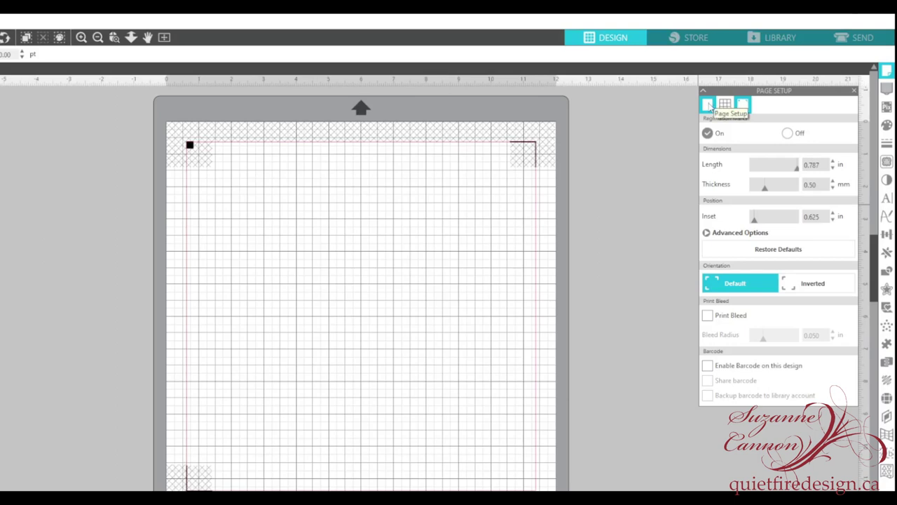
- Set the page media size to Letter, 8.5 x 11 in
{"action": "left_click", "coordinate": [708, 106]}
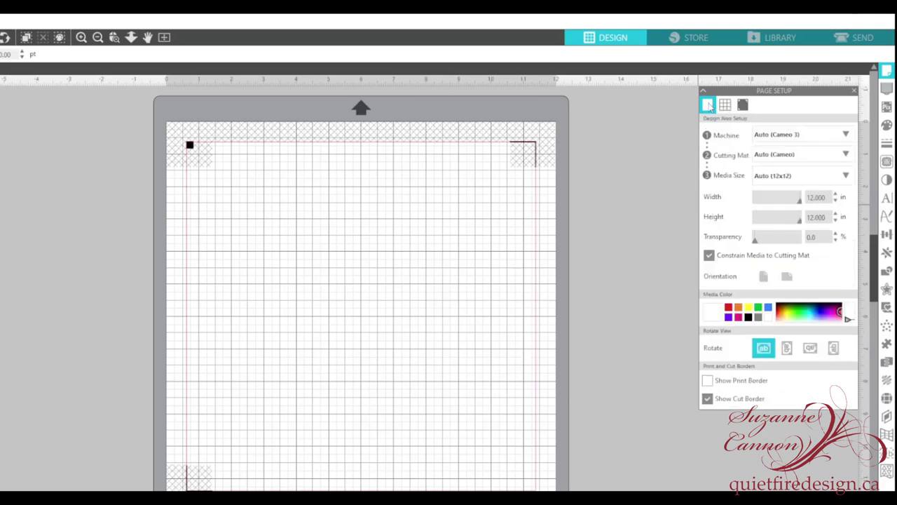
{"action": "left_click", "coordinate": [848, 176]}
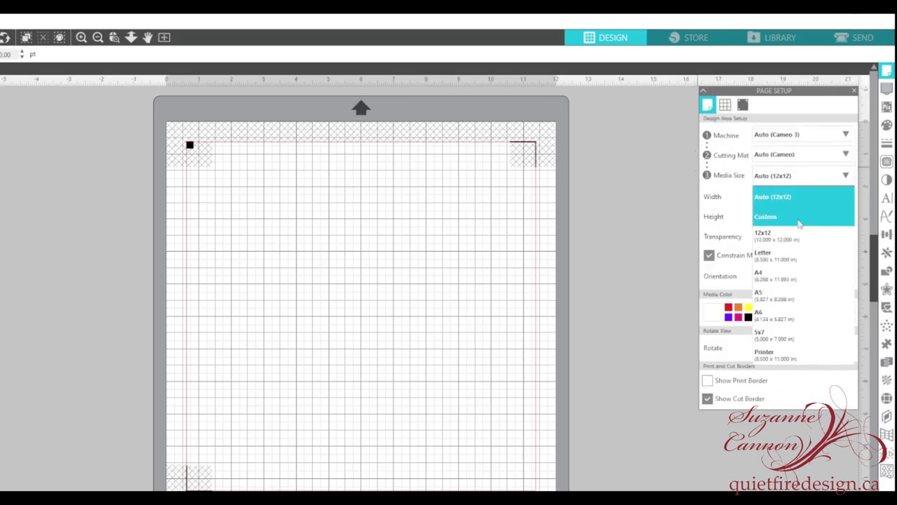
{"action": "left_click", "coordinate": [790, 257]}
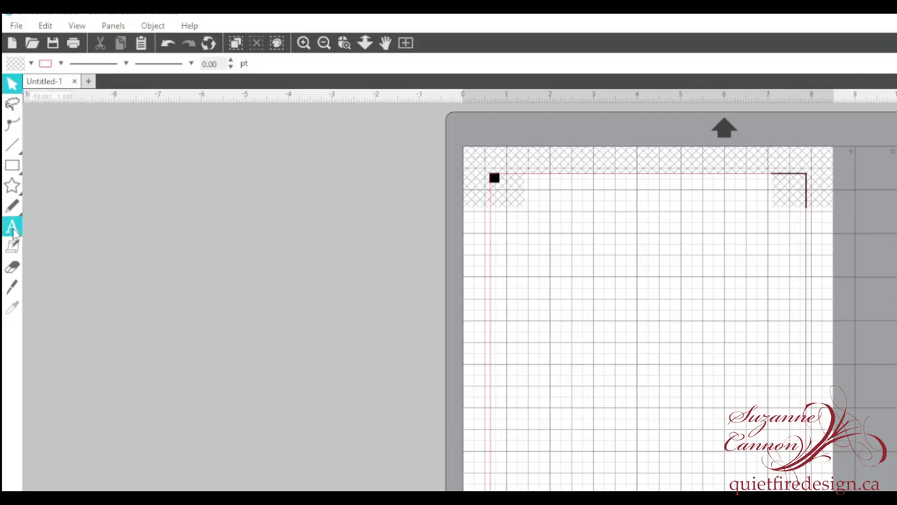
{"action": "left_click", "coordinate": [13, 231]}
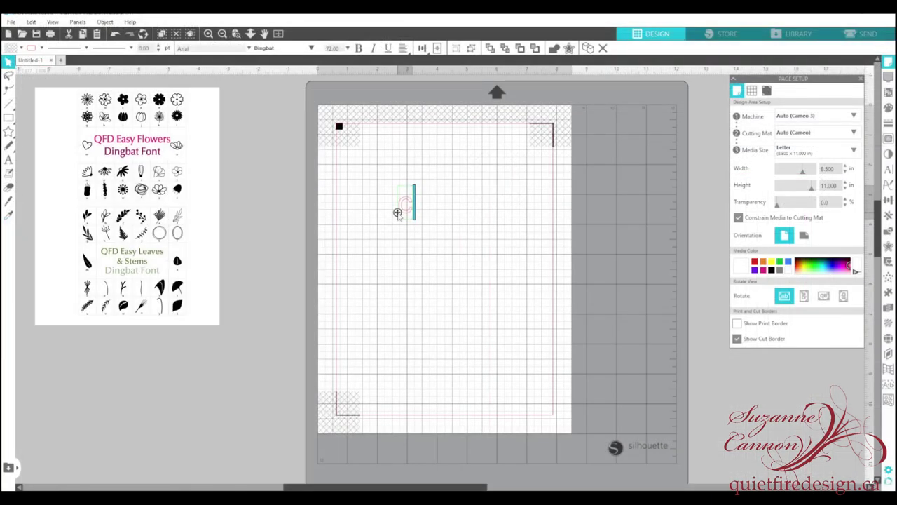
- Type 'elqw' in QFD Easy Flowers Dingbat and move the flower row near the page top
{"action": "type", "text": "el"}
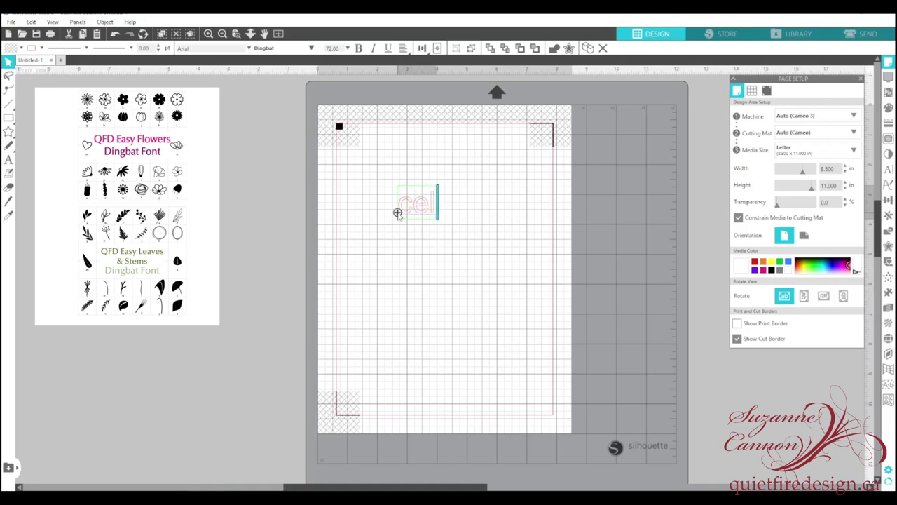
{"action": "type", "text": "q"}
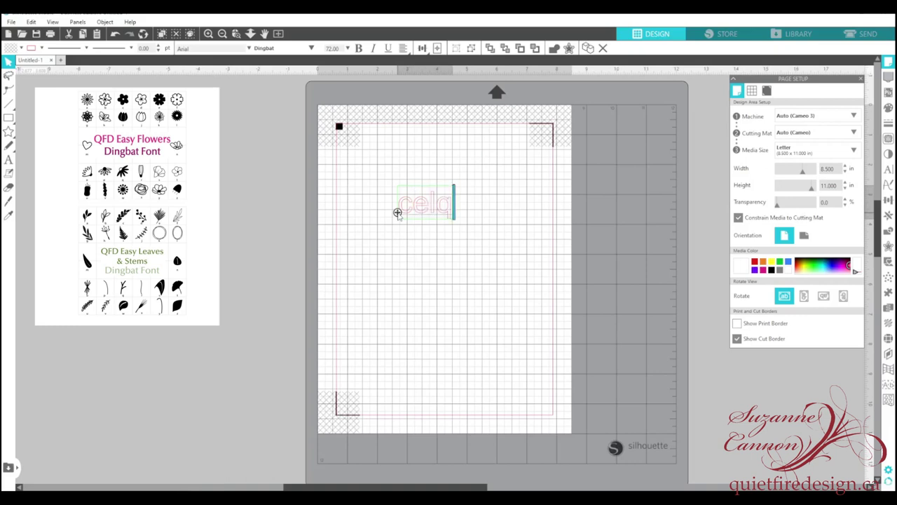
{"action": "type", "text": "w"}
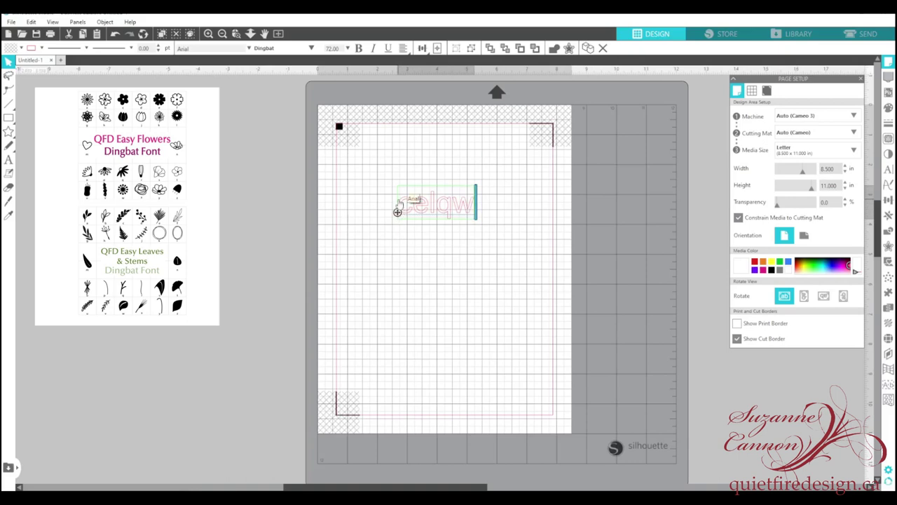
{"action": "left_click_drag", "start_coordinate": [404, 198], "coordinate": [469, 199]}
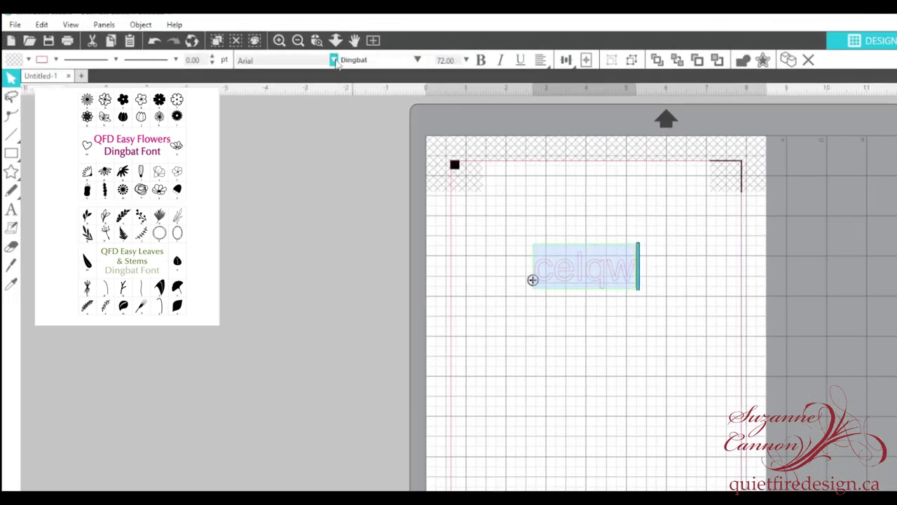
{"action": "left_click", "coordinate": [334, 60]}
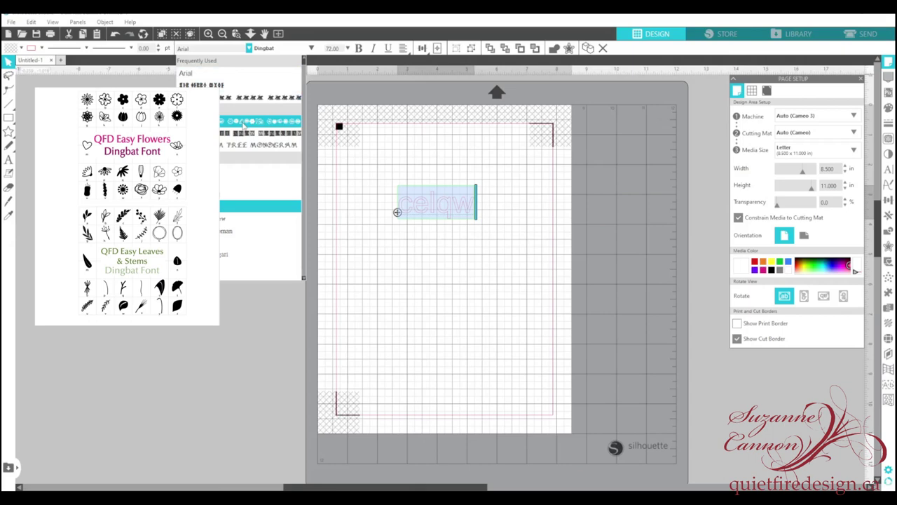
{"action": "left_click", "coordinate": [244, 122]}
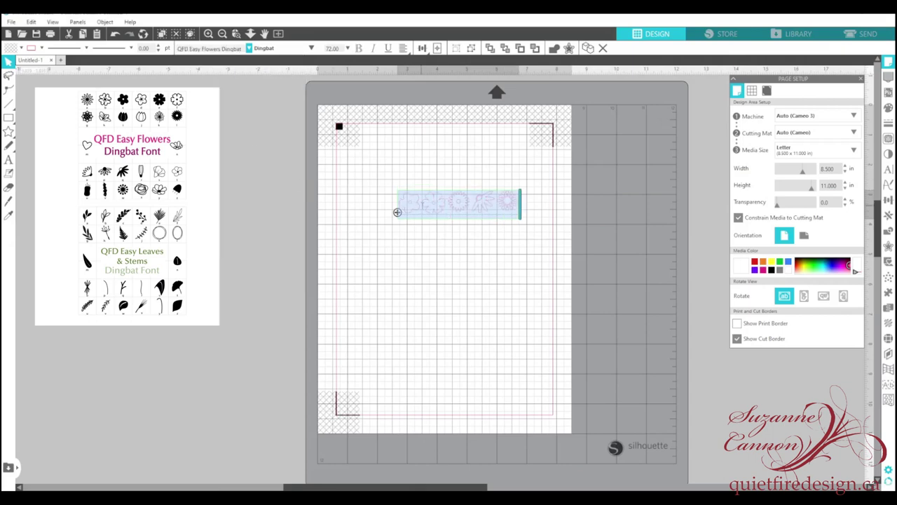
{"action": "left_click", "coordinate": [442, 244]}
{"action": "left_click_drag", "start_coordinate": [437, 208], "coordinate": [424, 169]}
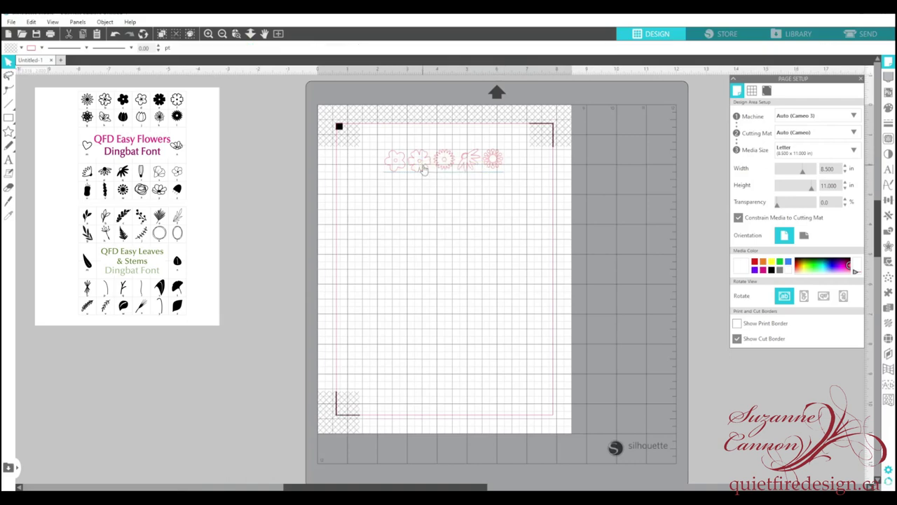
- Ungroup the flower text into separate flower shapes
{"action": "right_click", "coordinate": [422, 169]}
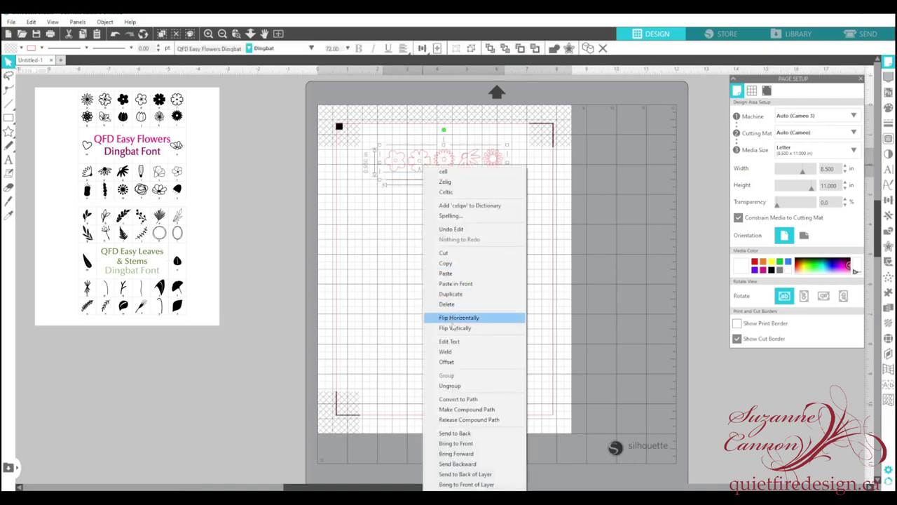
{"action": "left_click", "coordinate": [456, 384]}
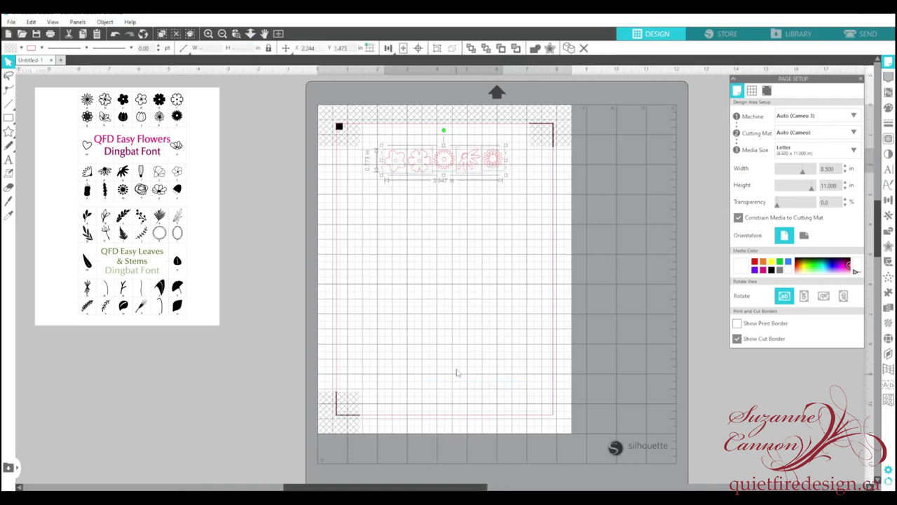
{"action": "left_click", "coordinate": [443, 227]}
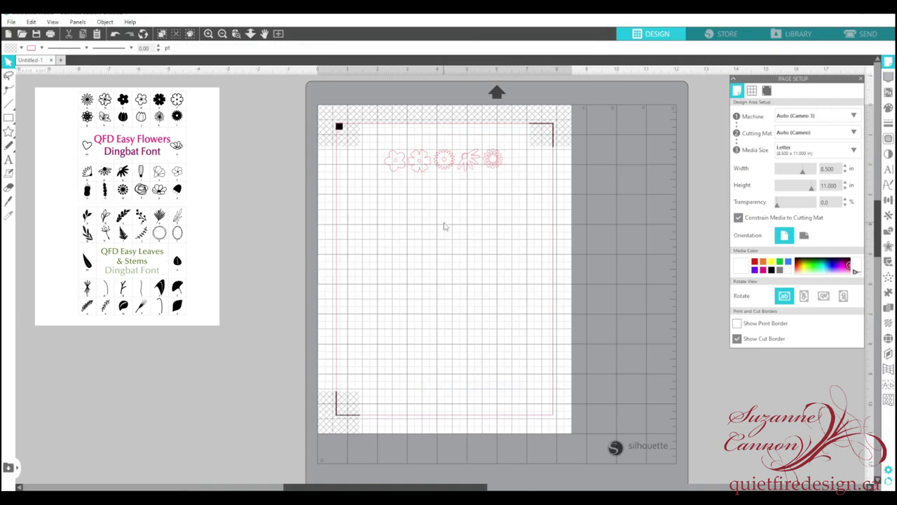
- Add leaf-and-stem dingbat text below the flowers and ungroup it into separate shapes
{"action": "left_click", "coordinate": [388, 218]}
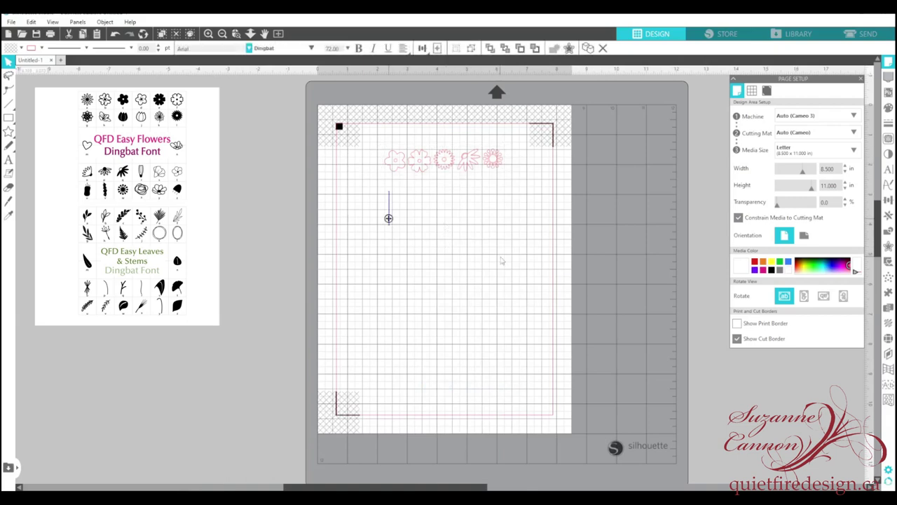
{"action": "type", "text": "ov"}
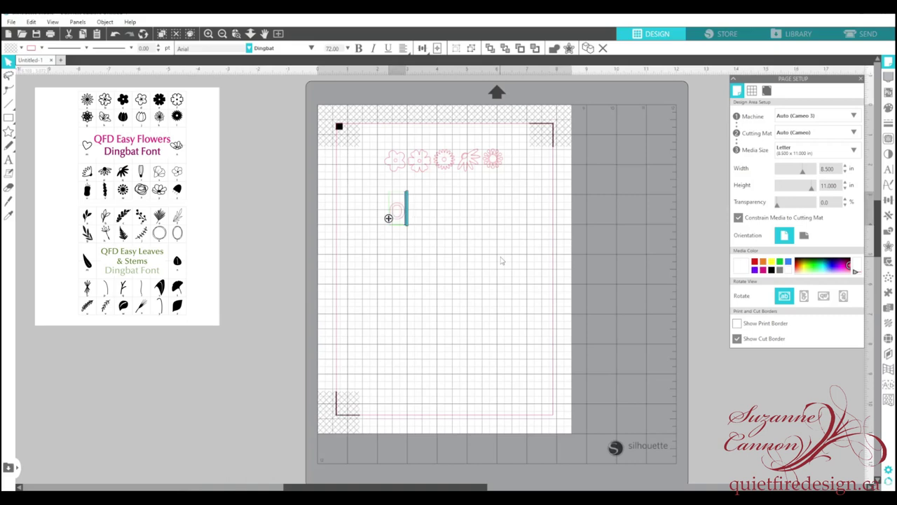
{"action": "type", "text": "d"}
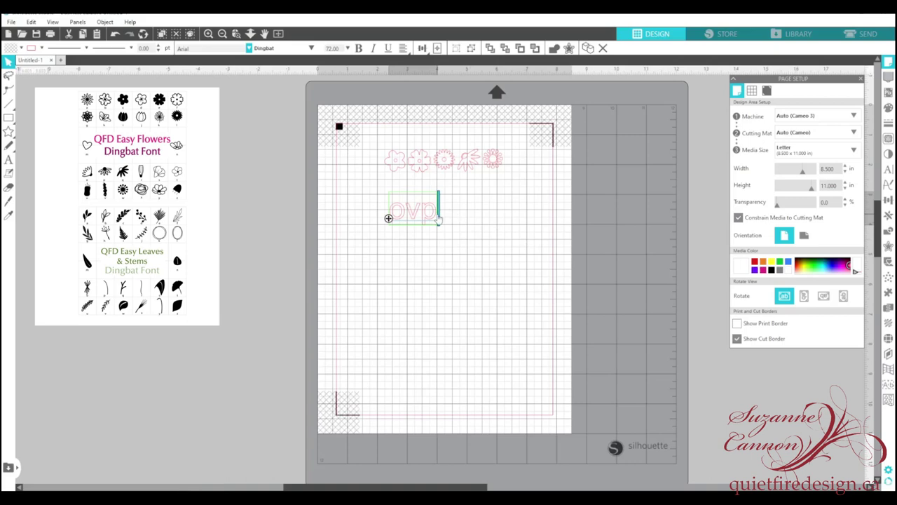
{"action": "key", "text": "Escape"}
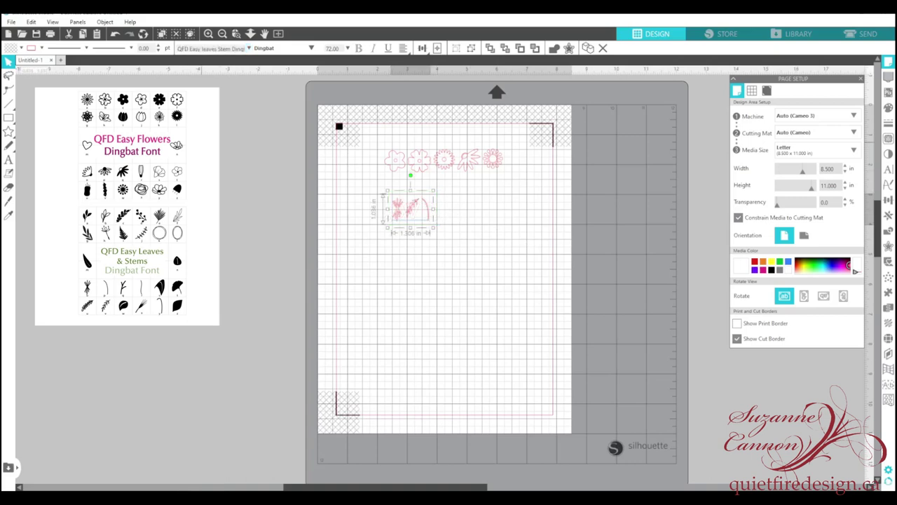
{"action": "right_click", "coordinate": [433, 235]}
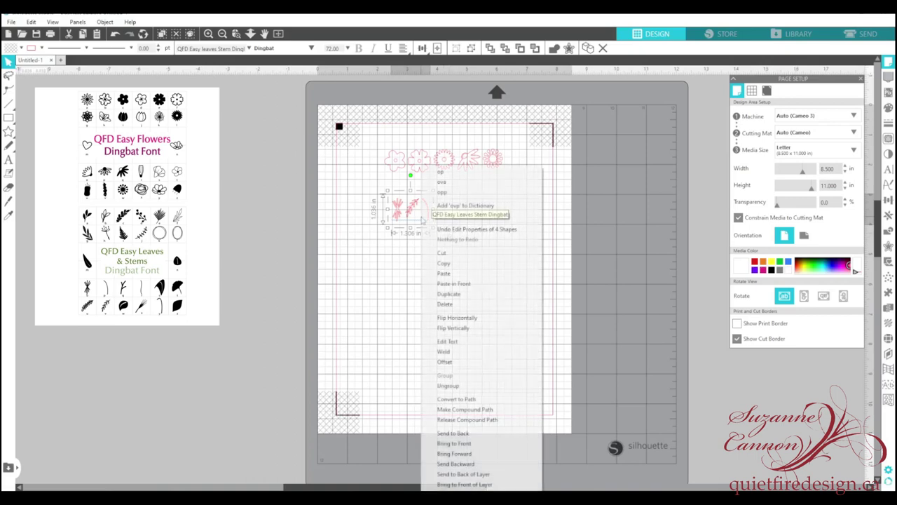
{"action": "left_click", "coordinate": [457, 387]}
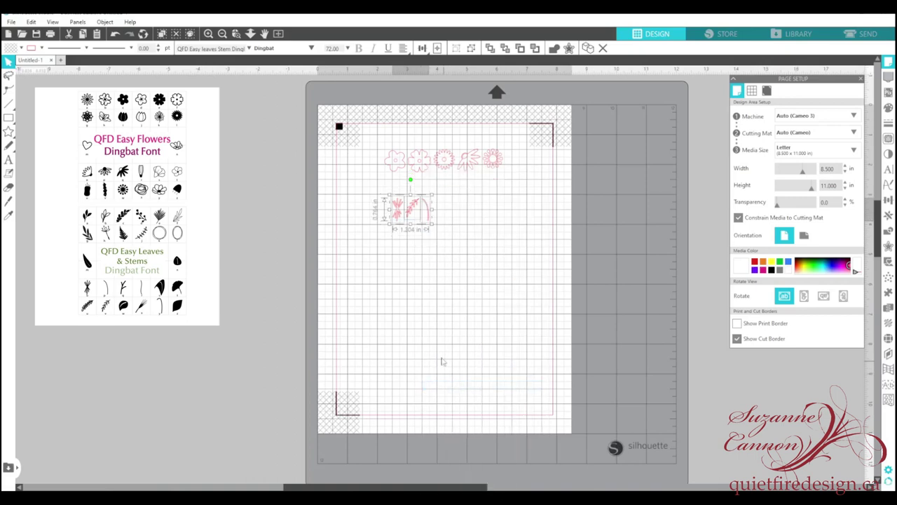
{"action": "left_click", "coordinate": [423, 312]}
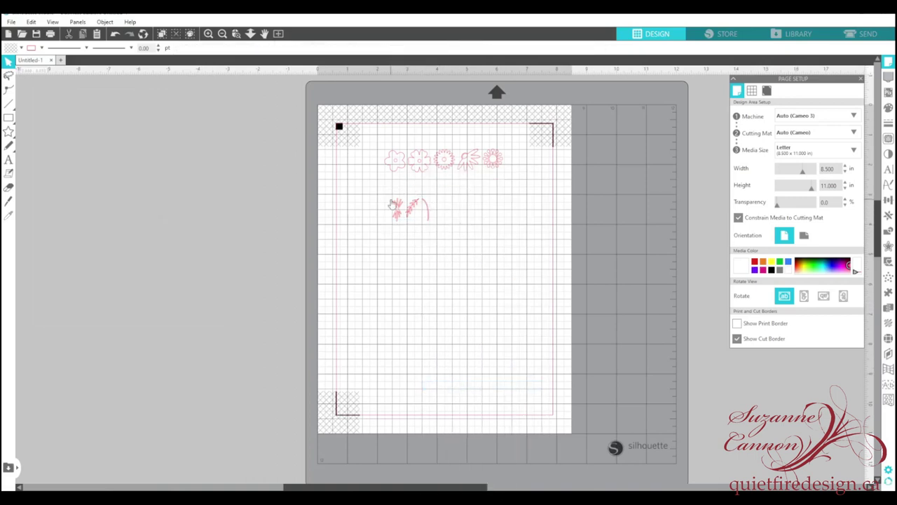
{"action": "left_click", "coordinate": [427, 210]}
- Enlarge the leaf group to about 3.6 in wide and move it lower on the page
{"action": "left_click_drag", "start_coordinate": [375, 197], "coordinate": [467, 242]}
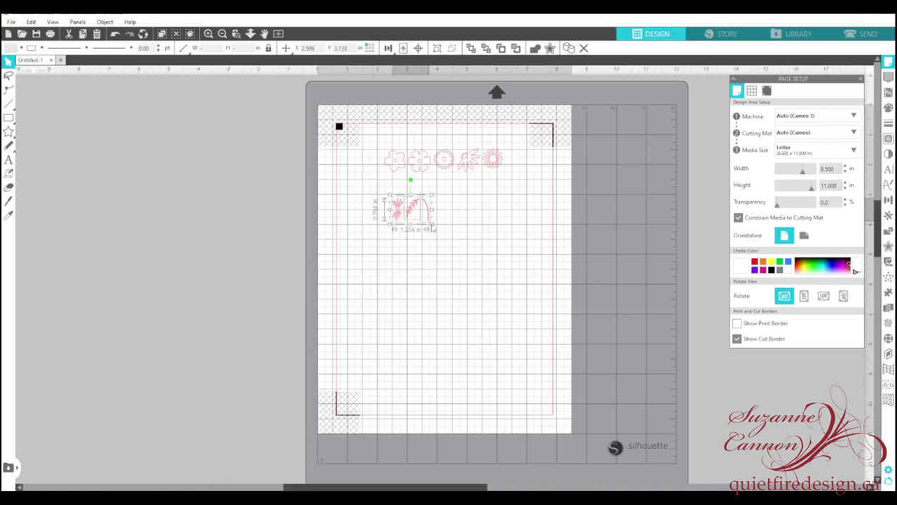
{"action": "left_click_drag", "start_coordinate": [433, 228], "coordinate": [504, 272]}
{"action": "left_click_drag", "start_coordinate": [445, 230], "coordinate": [449, 299]}
- Enlarge the flower row to 5.550 in wide and move the leaf sprig higher
{"action": "mouse_move", "coordinate": [372, 144]}
{"action": "left_mouse_down"}
{"action": "mouse_move", "coordinate": [429, 182]}
{"action": "mouse_move", "coordinate": [506, 180]}
{"action": "mouse_move", "coordinate": [517, 194]}
{"action": "mouse_move", "coordinate": [551, 191]}
{"action": "left_mouse_up"}
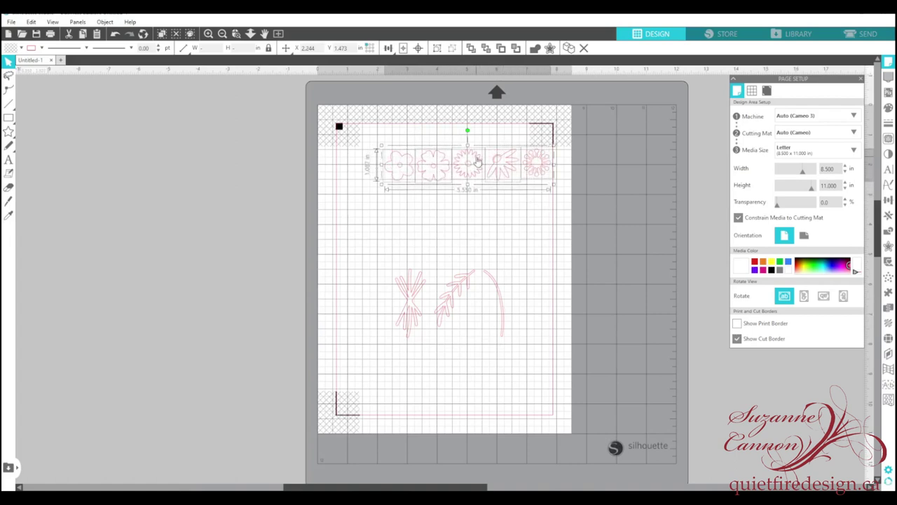
{"action": "left_click_drag", "start_coordinate": [477, 163], "coordinate": [455, 182]}
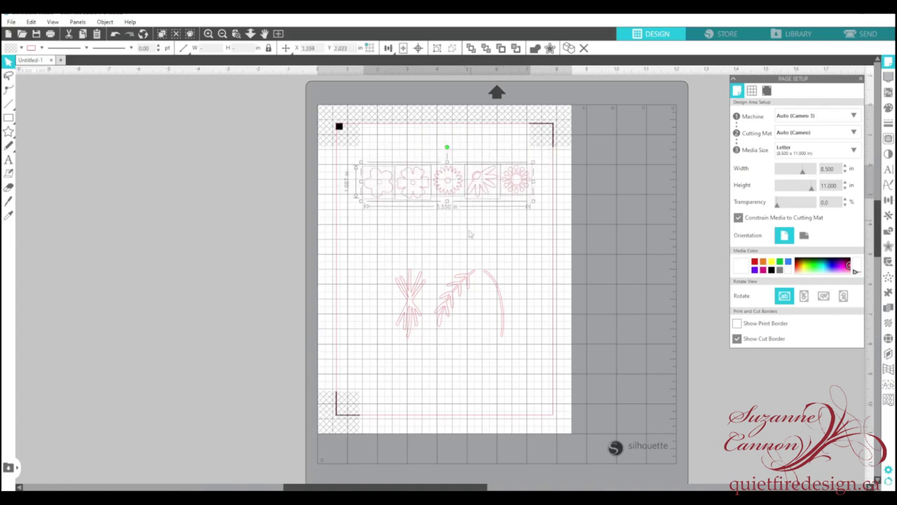
{"action": "left_click_drag", "start_coordinate": [412, 298], "coordinate": [423, 255]}
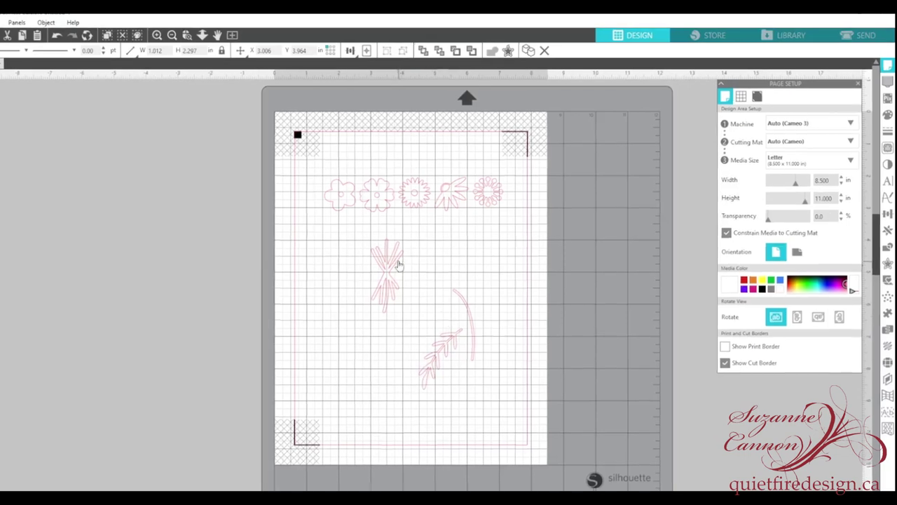
{"action": "left_click", "coordinate": [398, 264]}
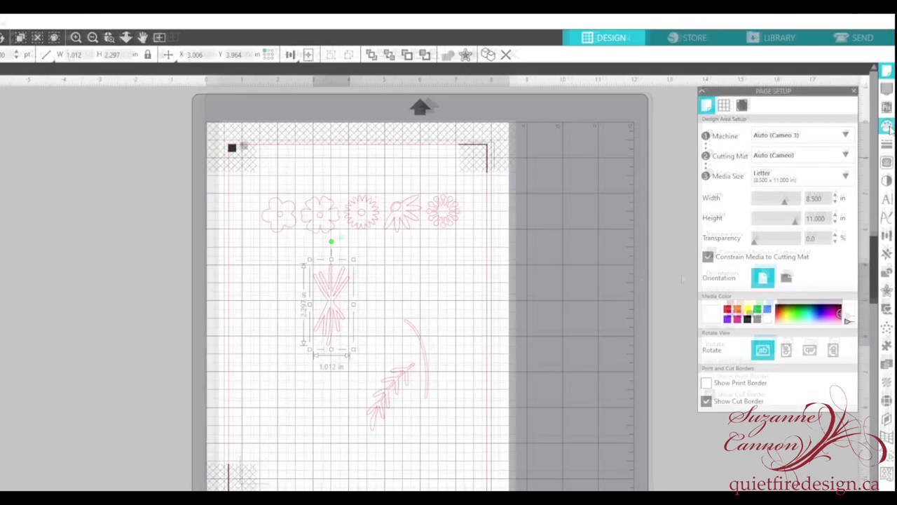
- Fill the stem bundle, leafy sprig and curved stem with greens, then move the stem up-right
{"action": "left_click", "coordinate": [887, 127]}
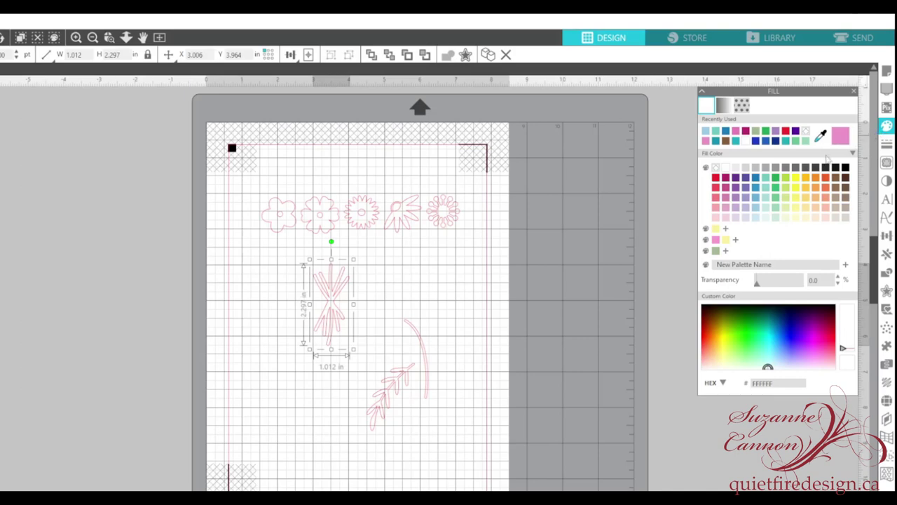
{"action": "left_click", "coordinate": [775, 202]}
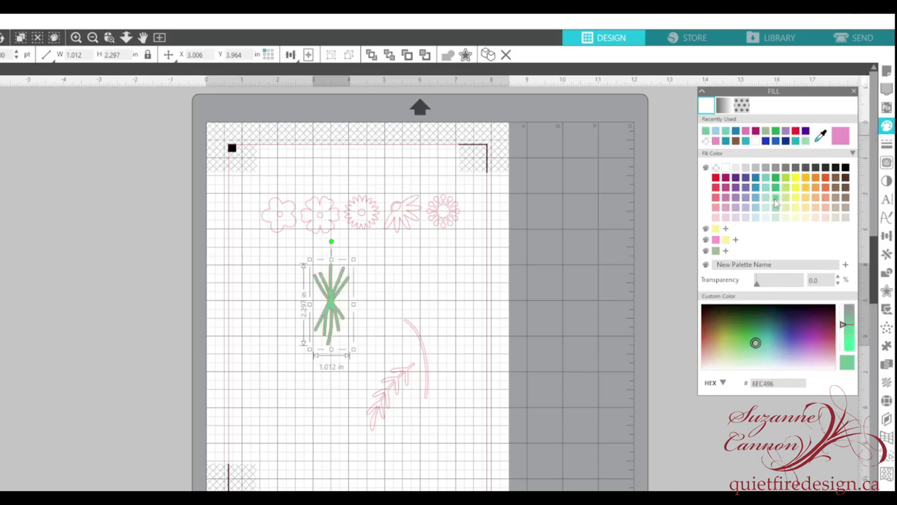
{"action": "left_click", "coordinate": [393, 273]}
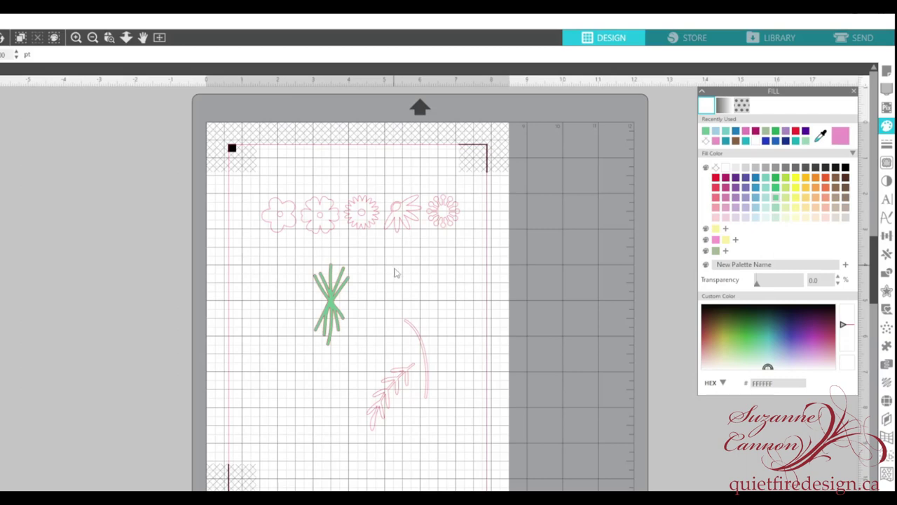
{"action": "left_click", "coordinate": [404, 378]}
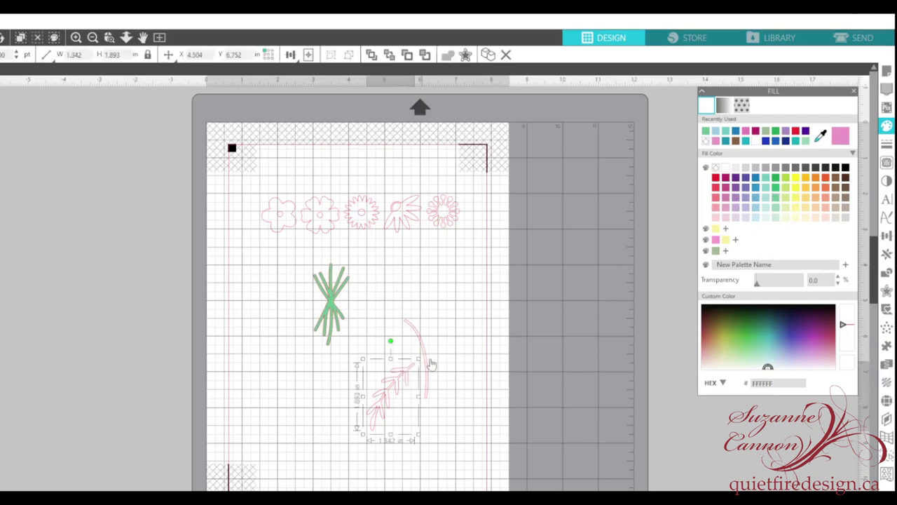
{"action": "left_click", "coordinate": [776, 209]}
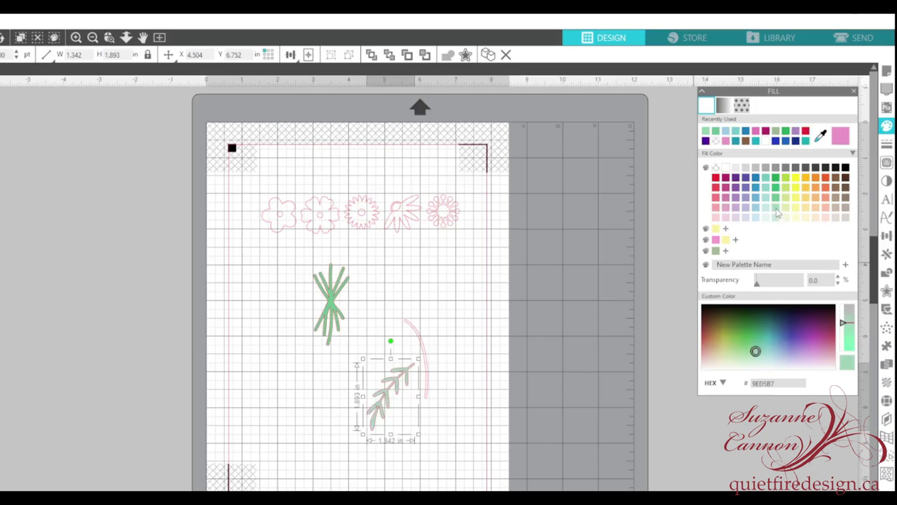
{"action": "left_click", "coordinate": [423, 346]}
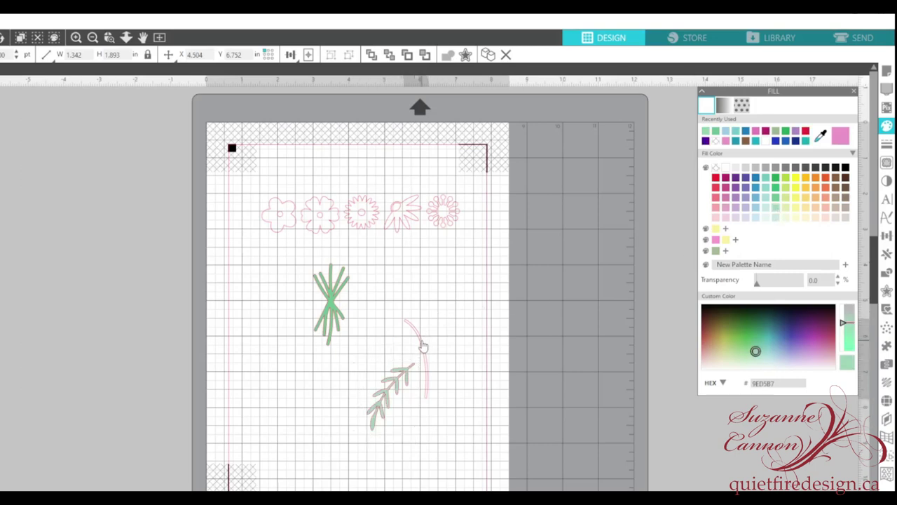
{"action": "left_click", "coordinate": [423, 346]}
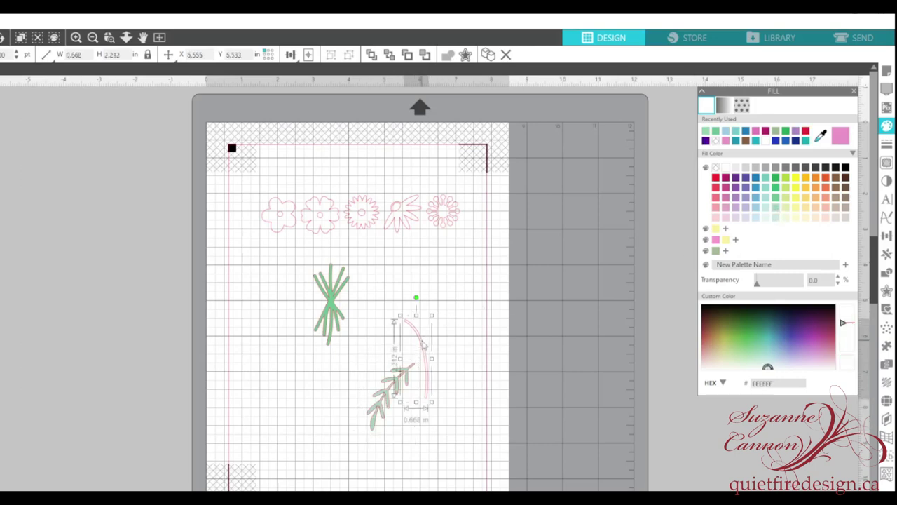
{"action": "left_click", "coordinate": [715, 133]}
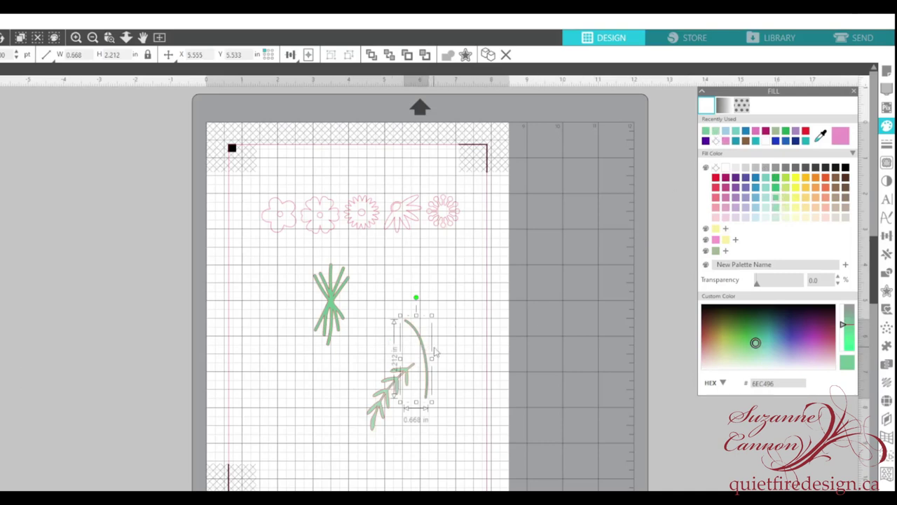
{"action": "left_click_drag", "start_coordinate": [423, 351], "coordinate": [453, 319]}
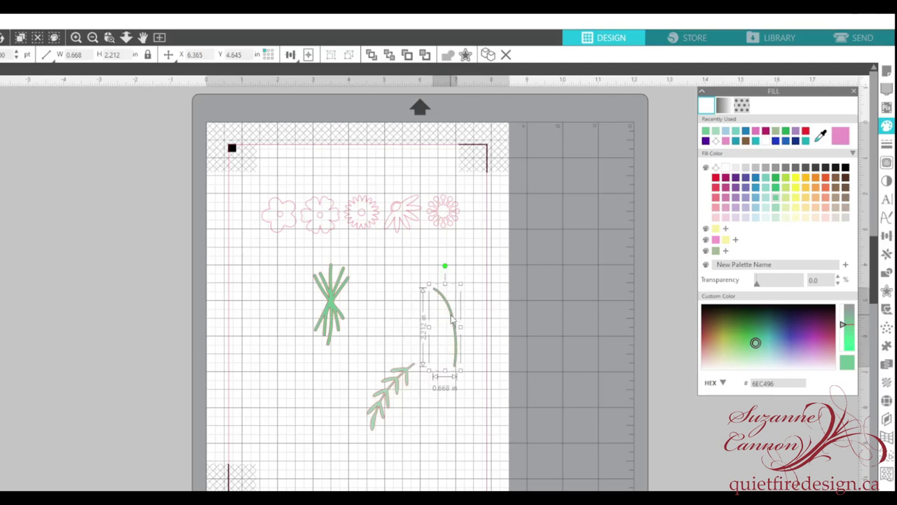
- Mirror the curved stem, delete the original, and move the flipped stem left beside the bundle
{"action": "left_click", "coordinate": [887, 255]}
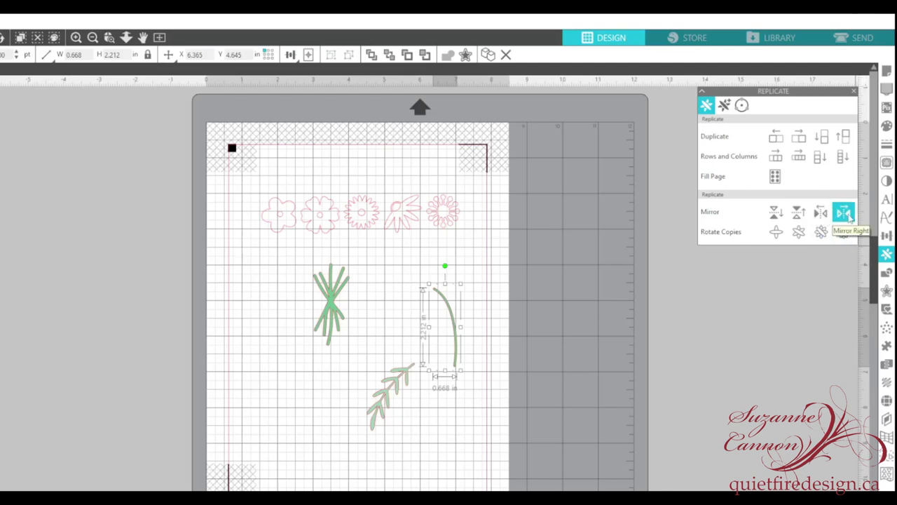
{"action": "left_click", "coordinate": [844, 213]}
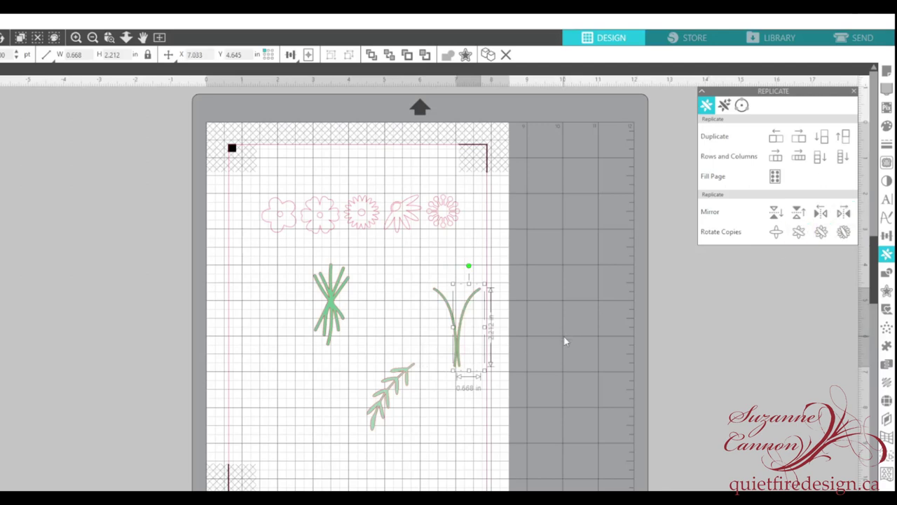
{"action": "left_click", "coordinate": [477, 341]}
{"action": "left_click", "coordinate": [444, 303]}
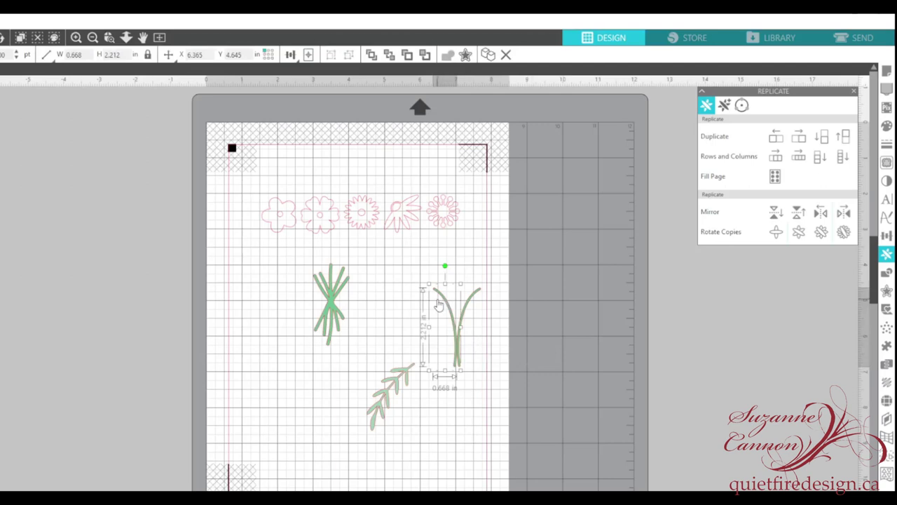
{"action": "key", "text": "Delete"}
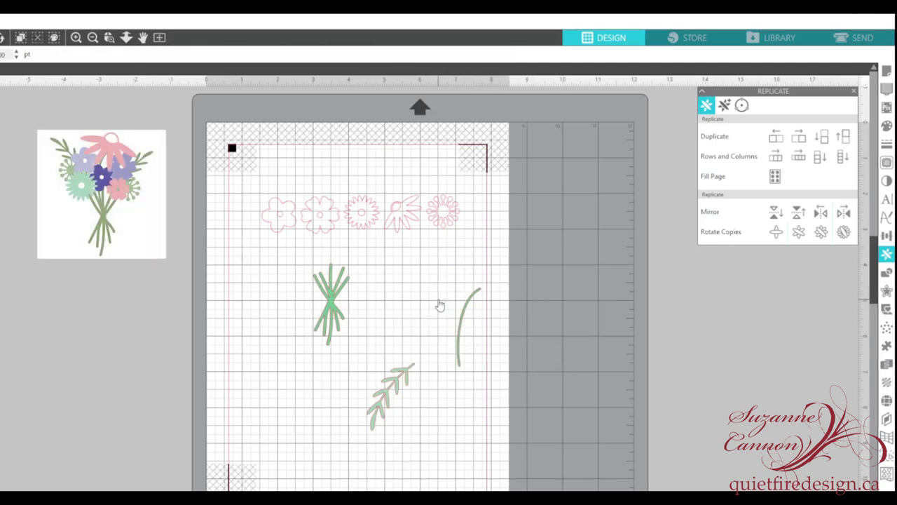
{"action": "left_click_drag", "start_coordinate": [462, 313], "coordinate": [359, 324]}
- Rotate the leafy sprig to a tilt and move it up and right
{"action": "left_click", "coordinate": [404, 381]}
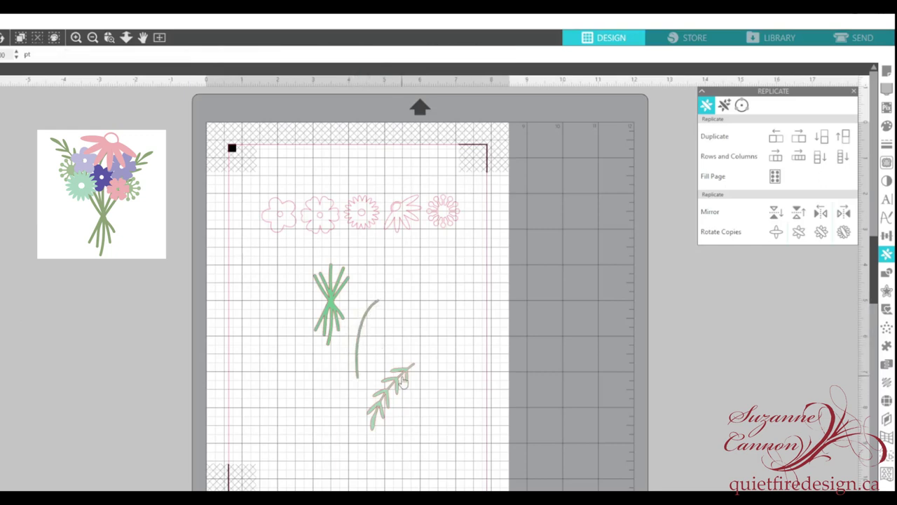
{"action": "left_click", "coordinate": [403, 381]}
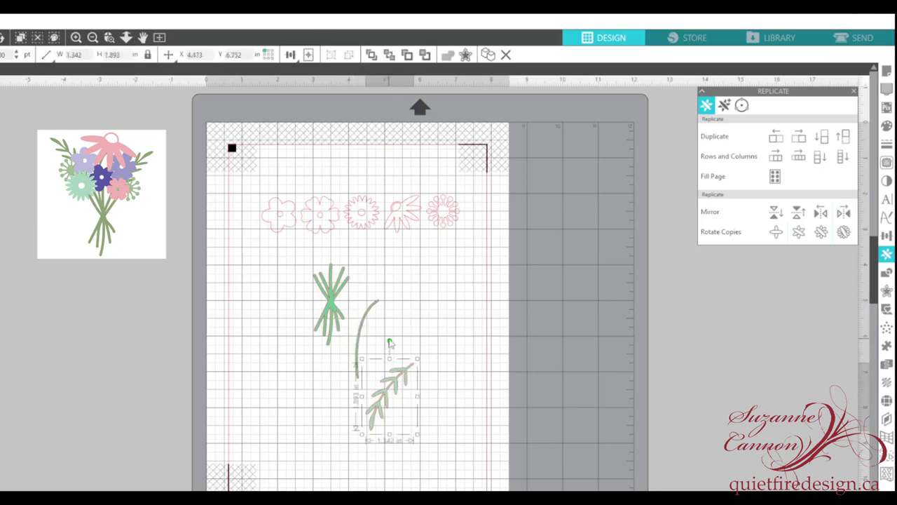
{"action": "left_click_drag", "start_coordinate": [390, 343], "coordinate": [434, 428]}
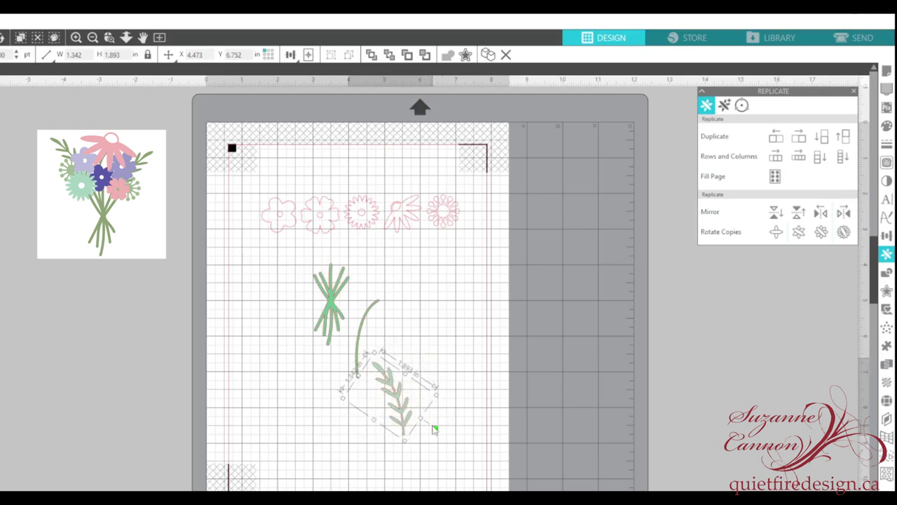
{"action": "left_click_drag", "start_coordinate": [395, 399], "coordinate": [411, 358]}
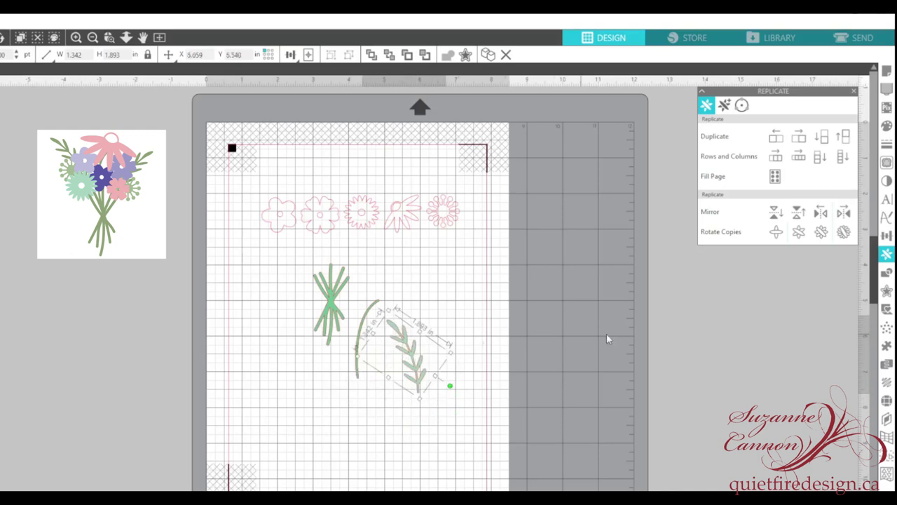
- Add a Mirror Right copy of the sprig so the two sprigs fan outward
{"action": "left_click", "coordinate": [887, 255]}
{"action": "left_click", "coordinate": [887, 255]}
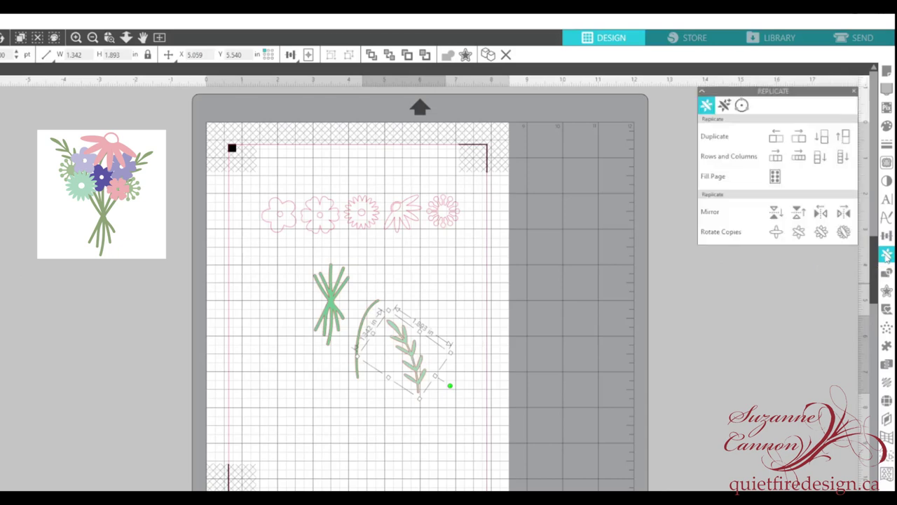
{"action": "left_click", "coordinate": [844, 213]}
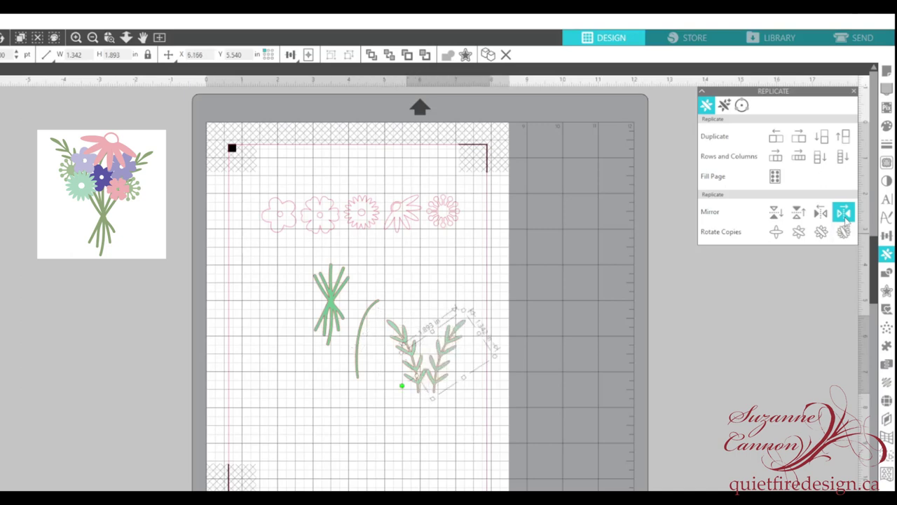
{"action": "left_click", "coordinate": [293, 233]}
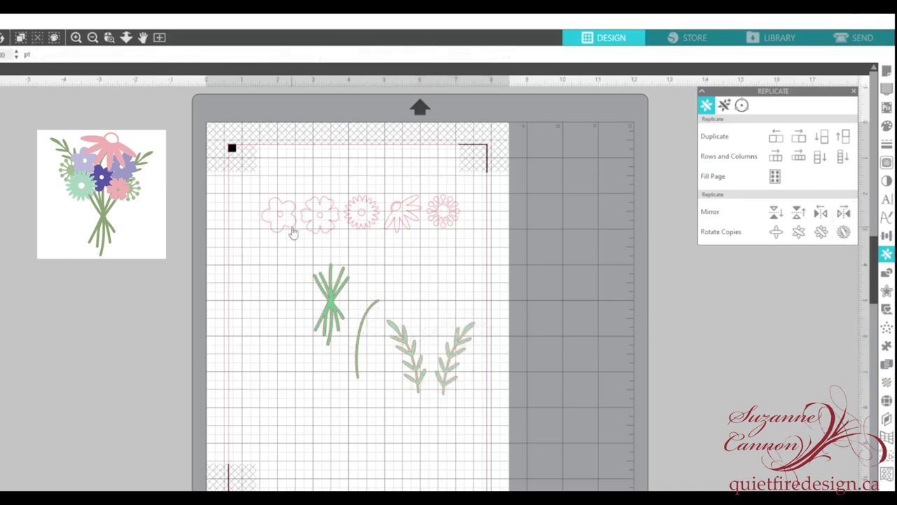
{"action": "left_click", "coordinate": [293, 233]}
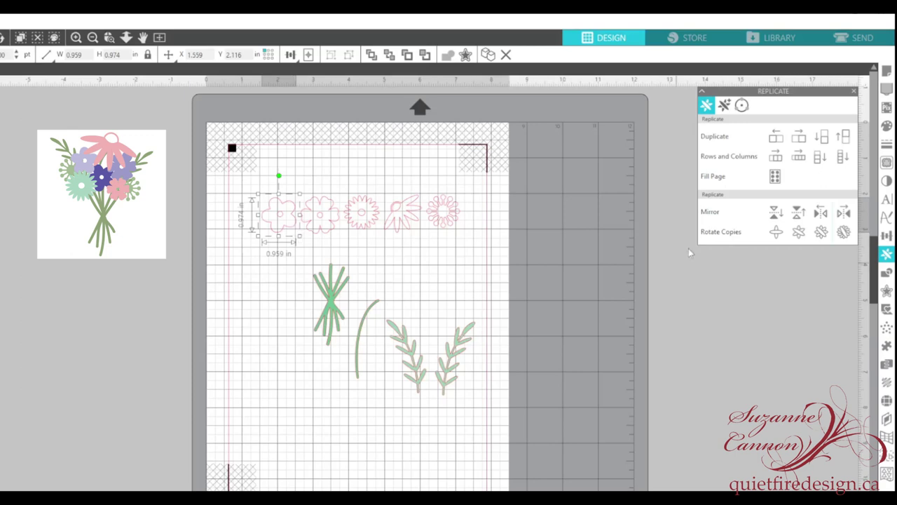
- Fill the first flower purple and the second flower a light pink
{"action": "left_click", "coordinate": [888, 128]}
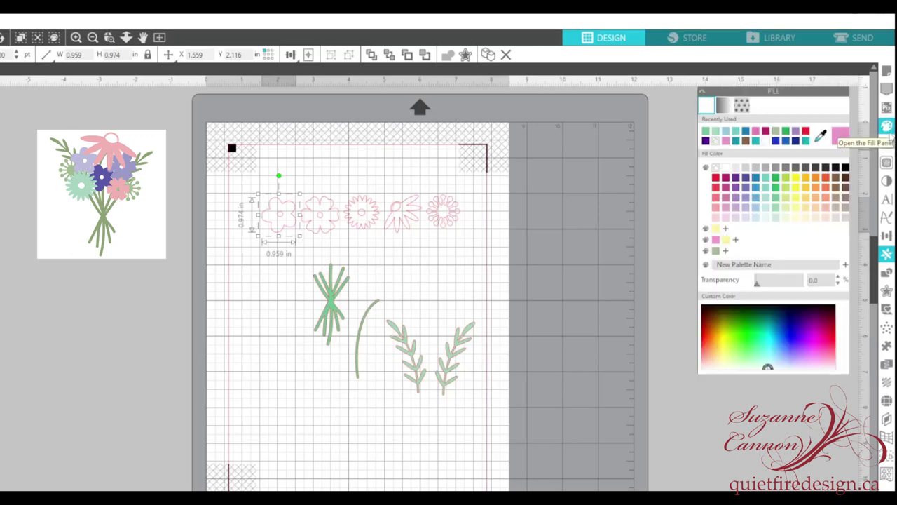
{"action": "left_click", "coordinate": [756, 179]}
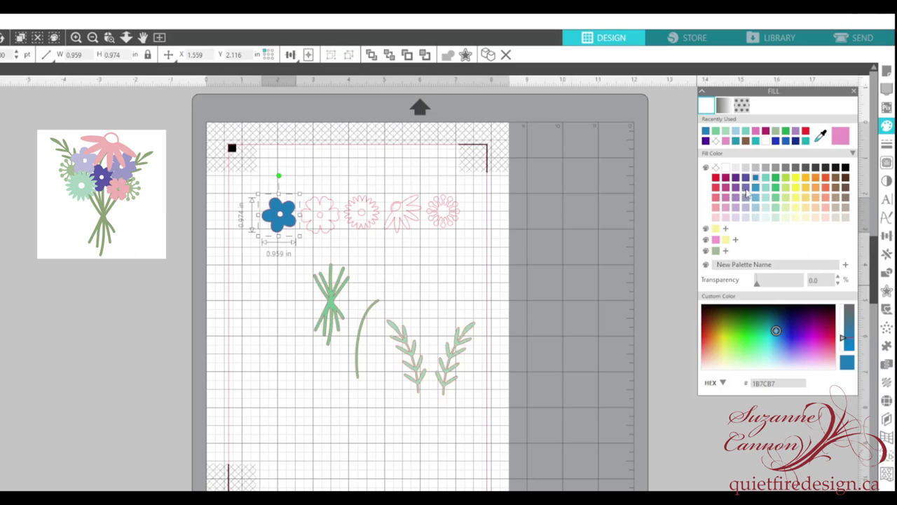
{"action": "left_click", "coordinate": [748, 192]}
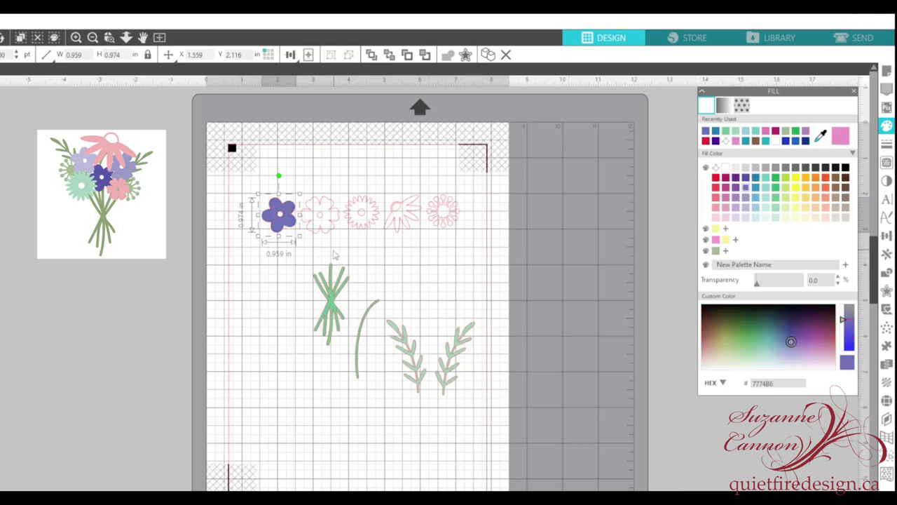
{"action": "left_click", "coordinate": [320, 235]}
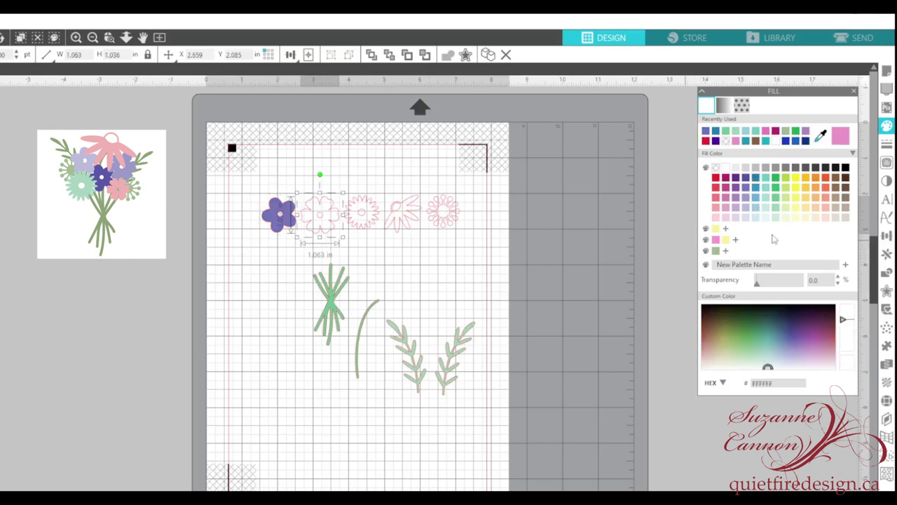
{"action": "left_click", "coordinate": [716, 198]}
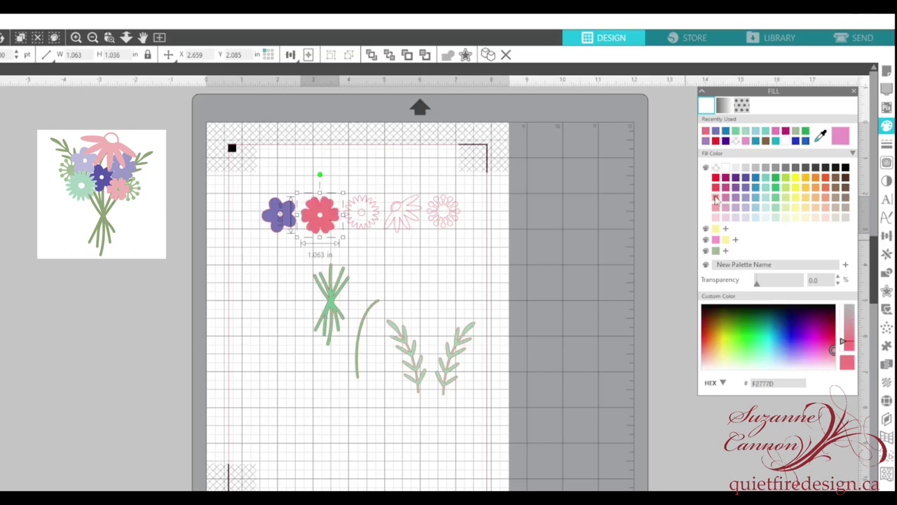
{"action": "left_click", "coordinate": [816, 353]}
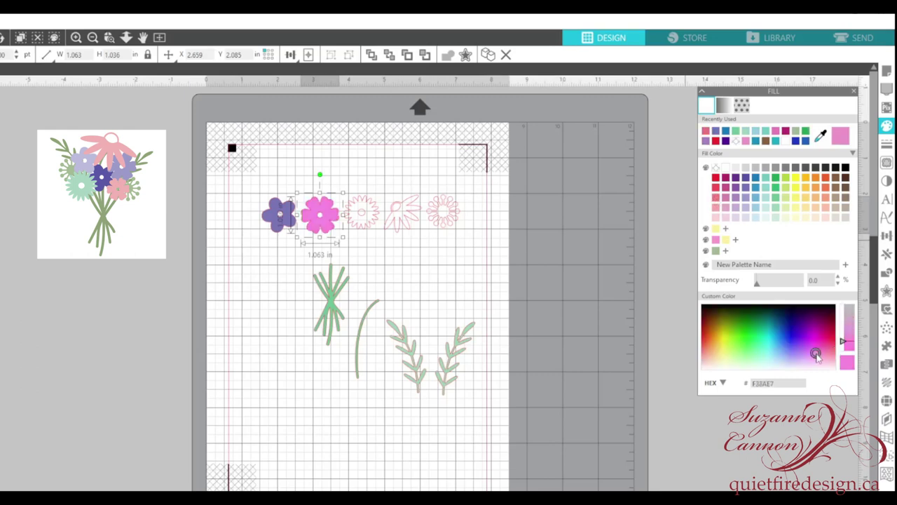
- Fill the third flower mint, the fourth pink, the fifth yellow-green, and shift the curved stem right
{"action": "left_click", "coordinate": [368, 228]}
{"action": "left_click", "coordinate": [757, 132]}
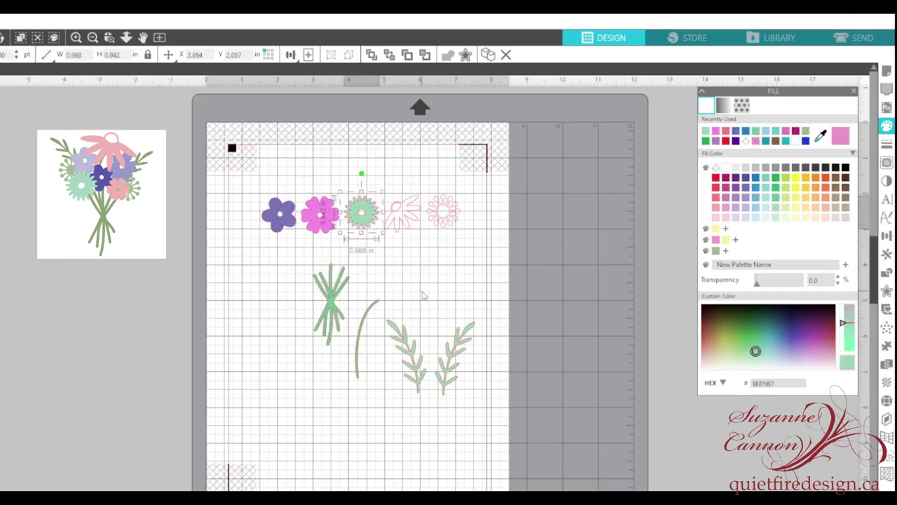
{"action": "left_click", "coordinate": [407, 223]}
{"action": "left_click", "coordinate": [716, 132]}
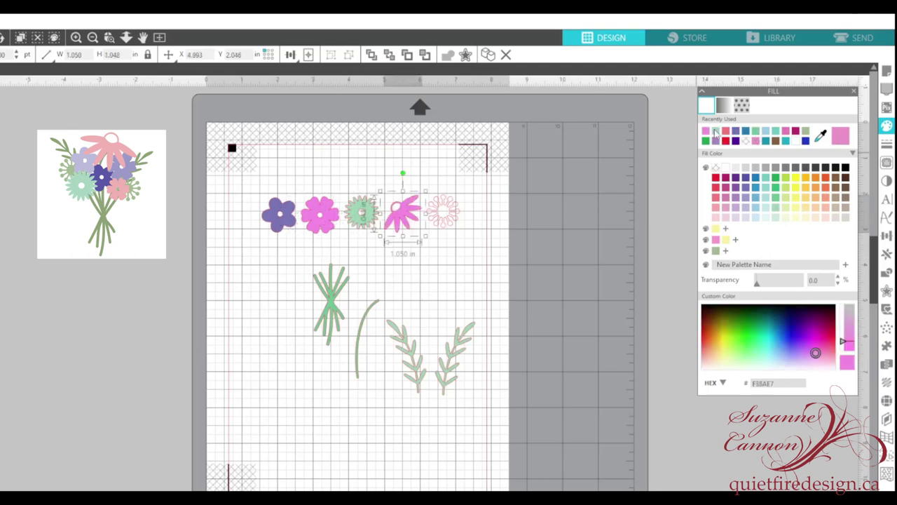
{"action": "left_click", "coordinate": [452, 222]}
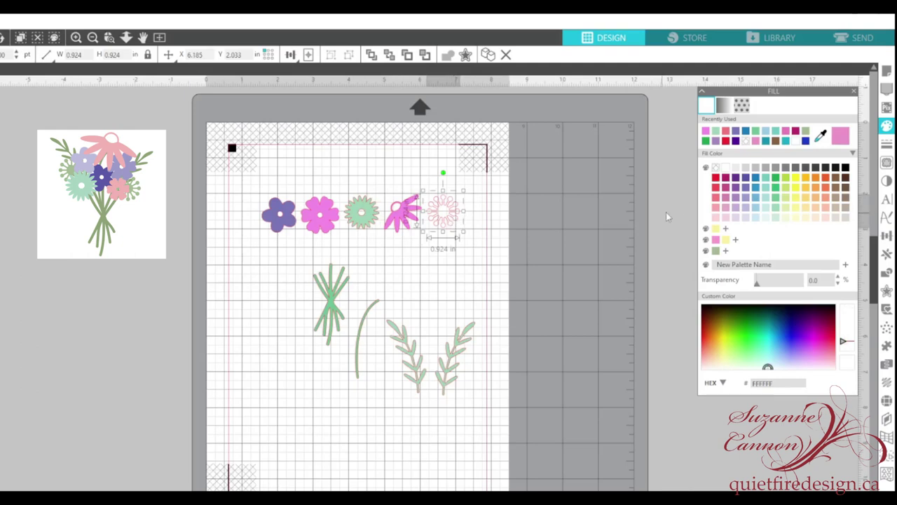
{"action": "left_click", "coordinate": [785, 178]}
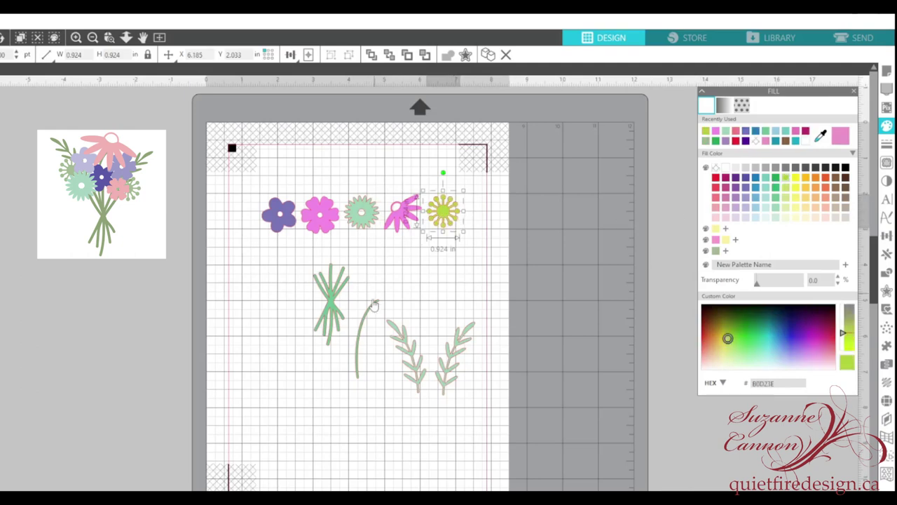
{"action": "left_click_drag", "start_coordinate": [375, 305], "coordinate": [395, 309]}
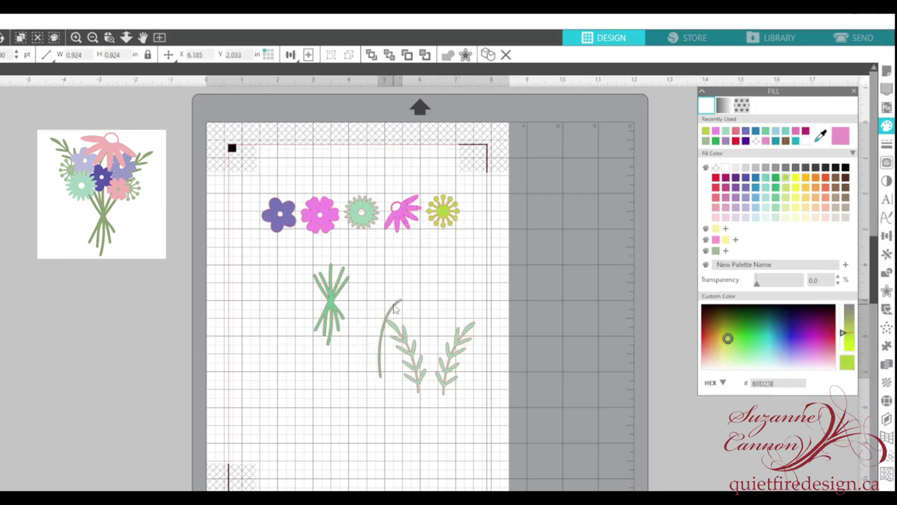
{"action": "left_click", "coordinate": [395, 309]}
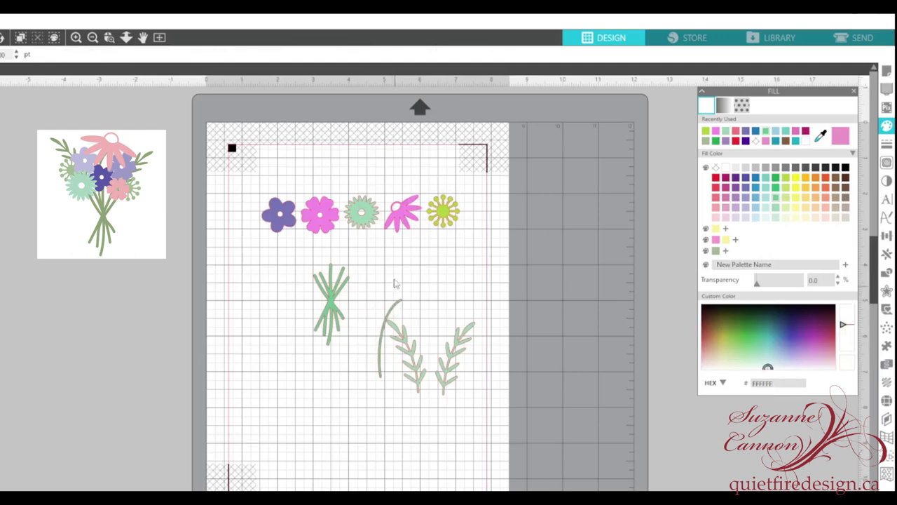
- Place the purple flower on the stem bundle and send the stems to the back
{"action": "left_click_drag", "start_coordinate": [294, 223], "coordinate": [341, 261]}
{"action": "left_click", "coordinate": [337, 295]}
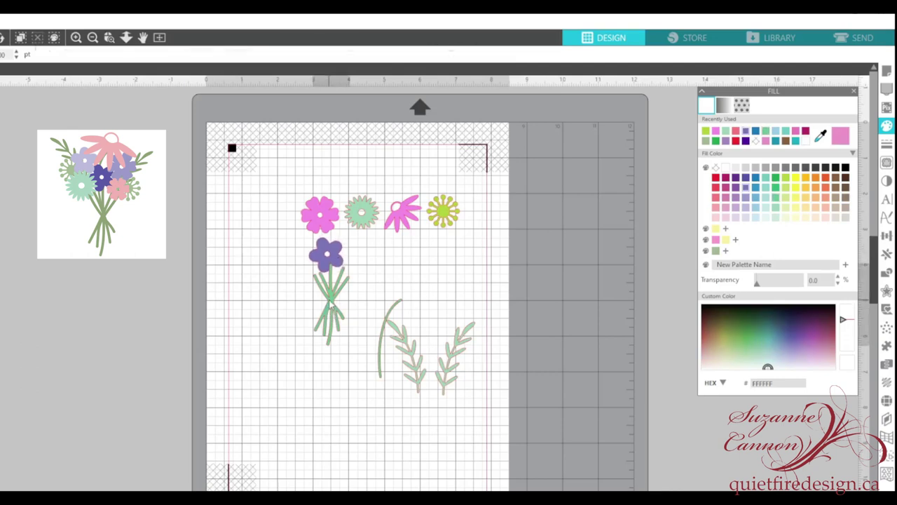
{"action": "left_click", "coordinate": [331, 303]}
{"action": "right_click", "coordinate": [331, 304]}
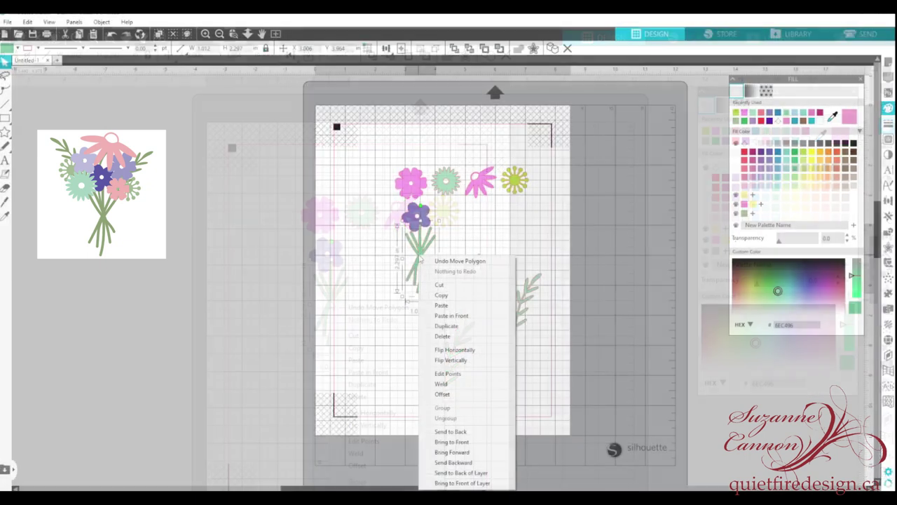
{"action": "left_click", "coordinate": [451, 432]}
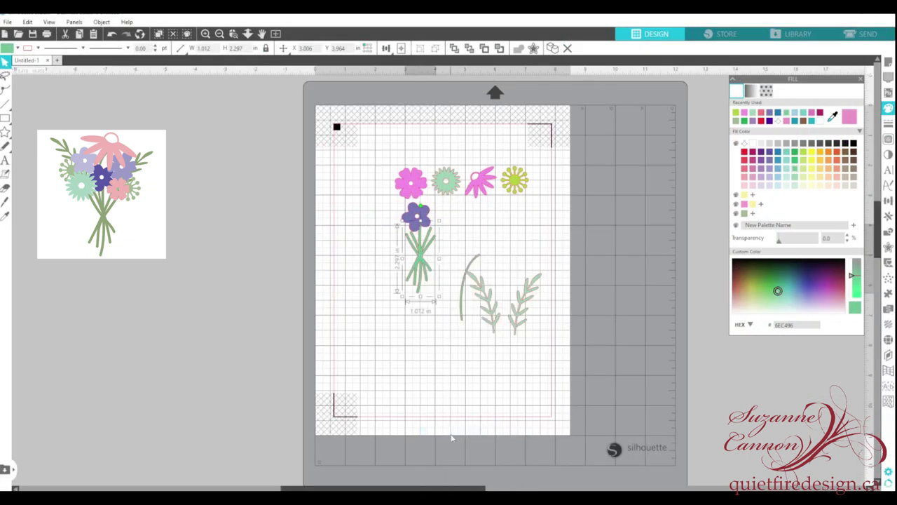
{"action": "left_click", "coordinate": [429, 215]}
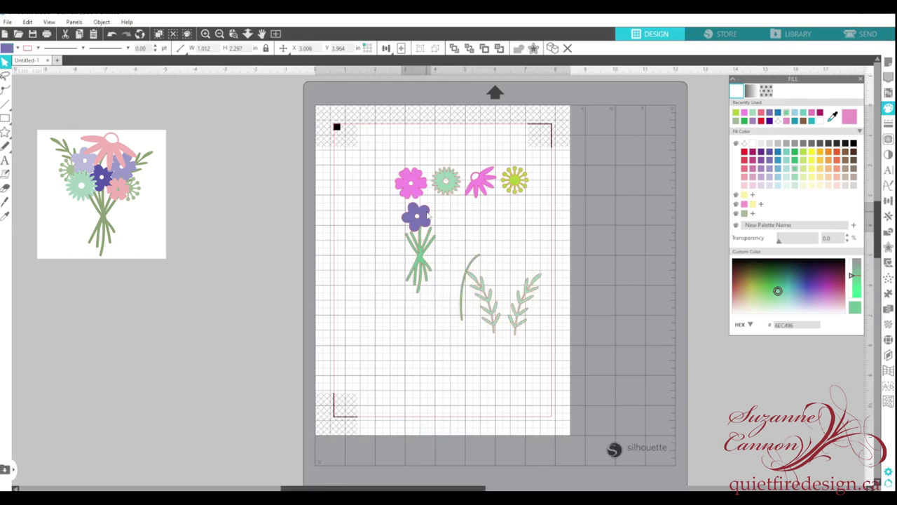
{"action": "left_click_drag", "start_coordinate": [428, 216], "coordinate": [431, 218]}
- Set the green gear flower onto the bouquet and shrink the pink flower to 0.779 in
{"action": "left_click", "coordinate": [451, 187]}
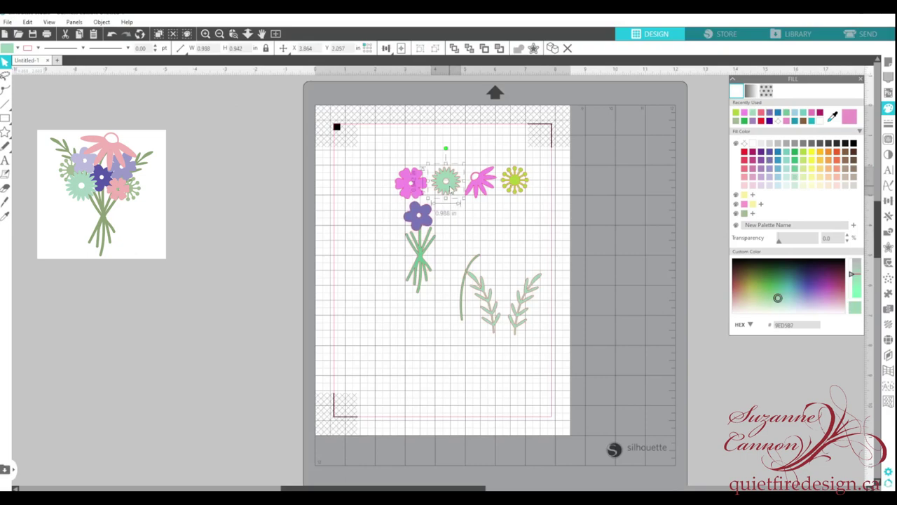
{"action": "left_click_drag", "start_coordinate": [446, 184], "coordinate": [412, 237]}
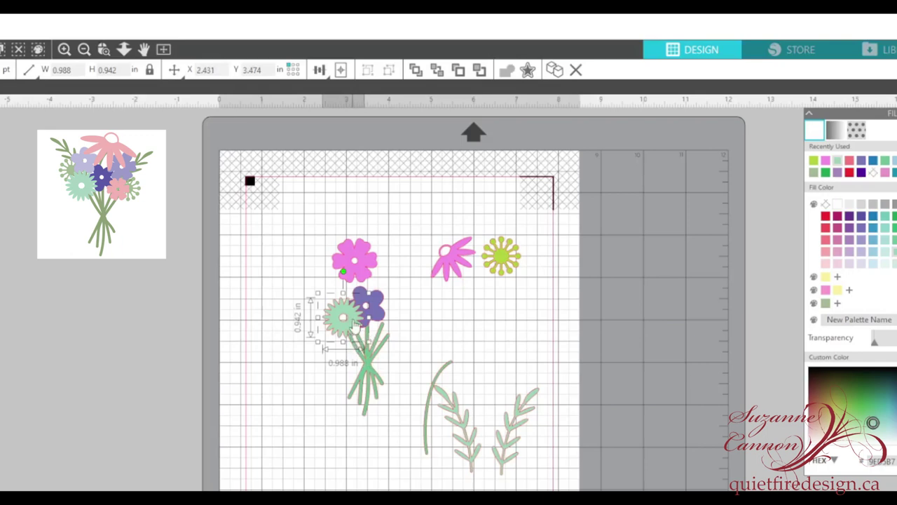
{"action": "left_click", "coordinate": [449, 339]}
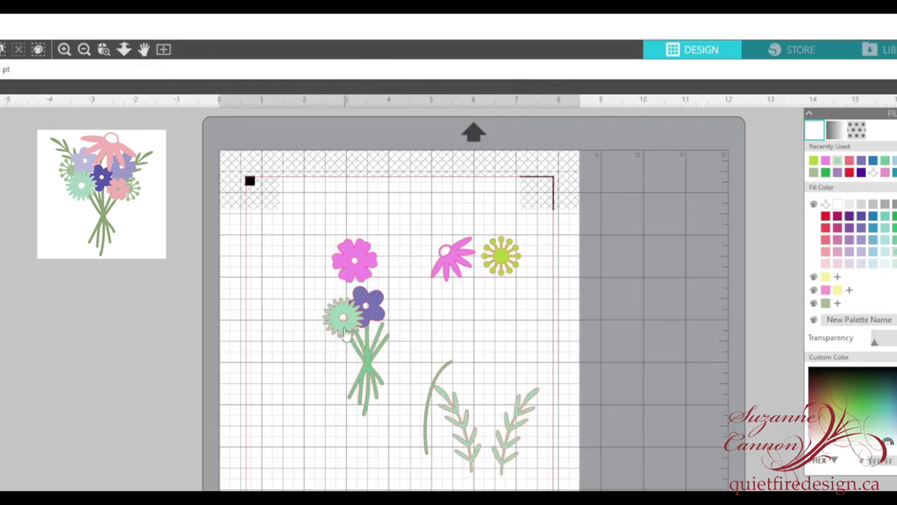
{"action": "left_click", "coordinate": [342, 334]}
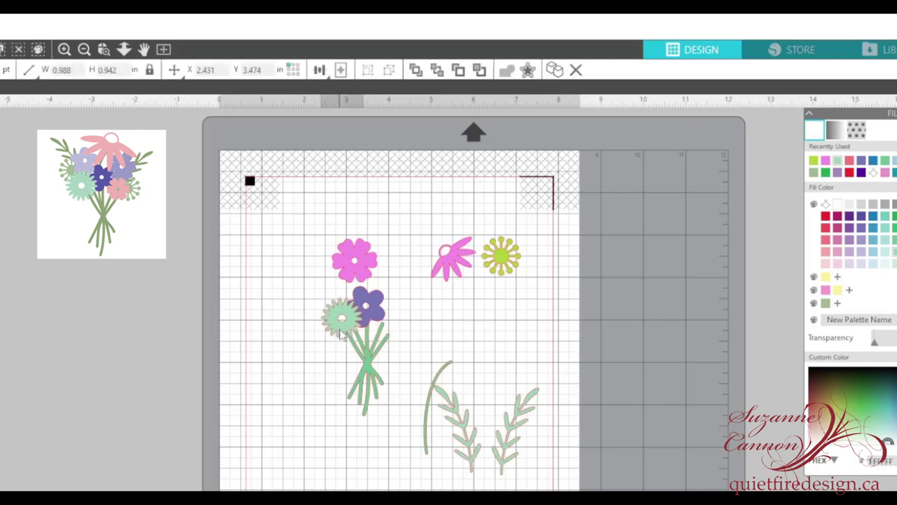
{"action": "left_click_drag", "start_coordinate": [341, 334], "coordinate": [340, 335]}
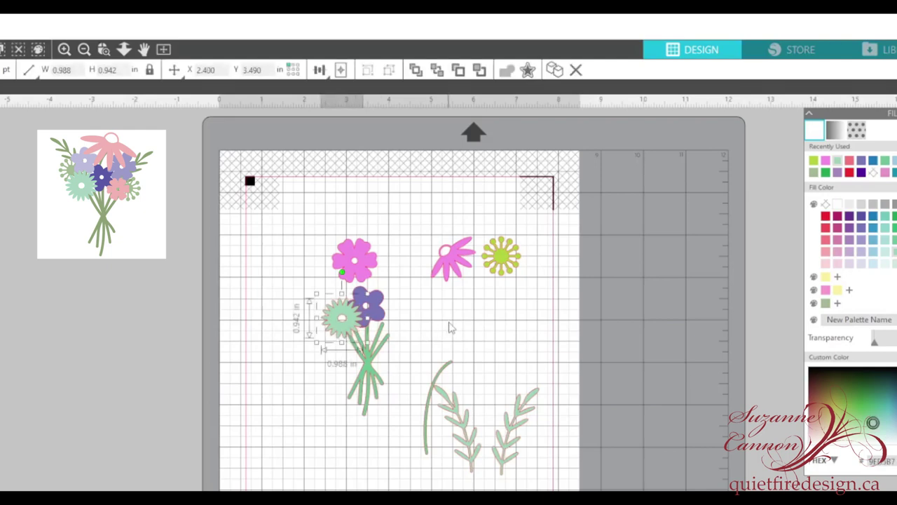
{"action": "left_click", "coordinate": [373, 249]}
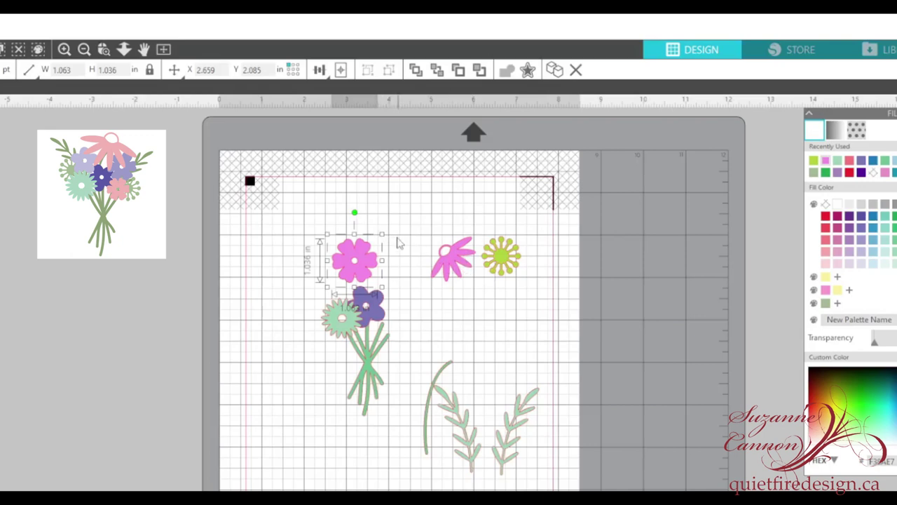
{"action": "left_click_drag", "start_coordinate": [382, 236], "coordinate": [390, 339]}
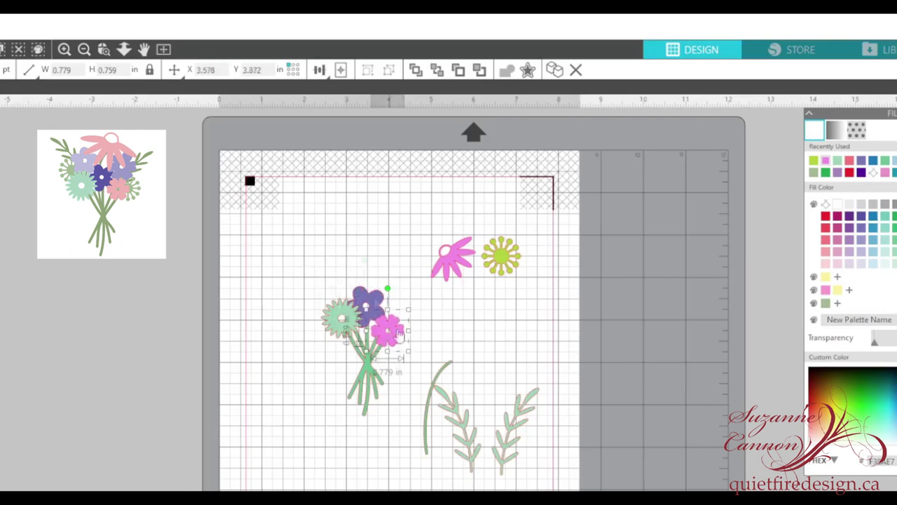
- Duplicate the purple flower, move the copy up-left, recolour it lavender and shrink it
{"action": "left_click", "coordinate": [377, 301]}
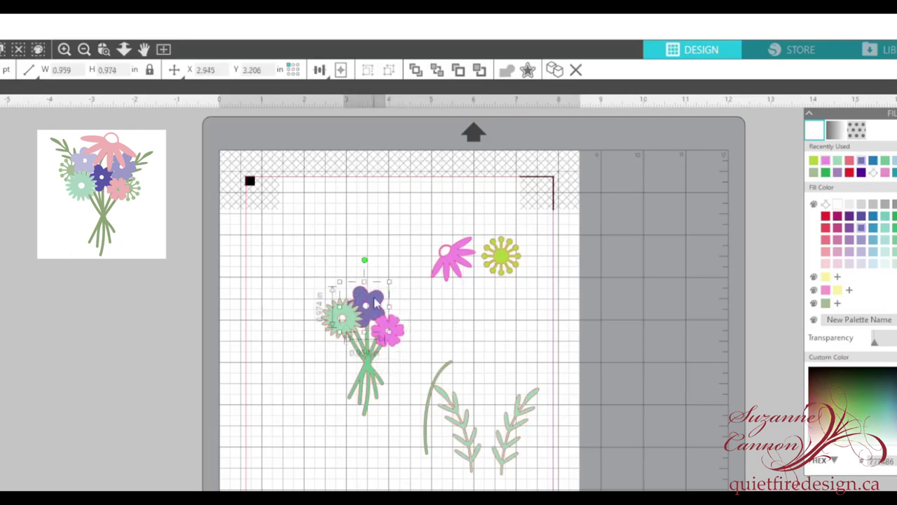
{"action": "right_click", "coordinate": [377, 300]}
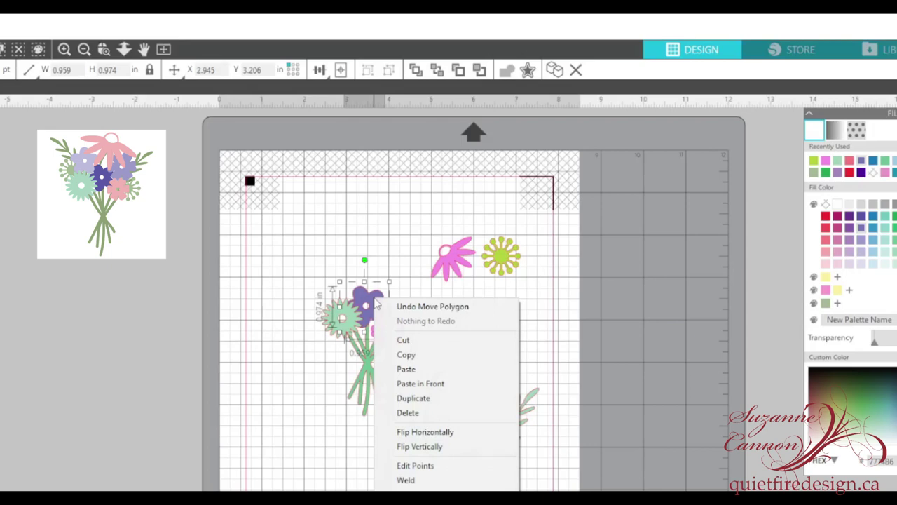
{"action": "left_click", "coordinate": [405, 401]}
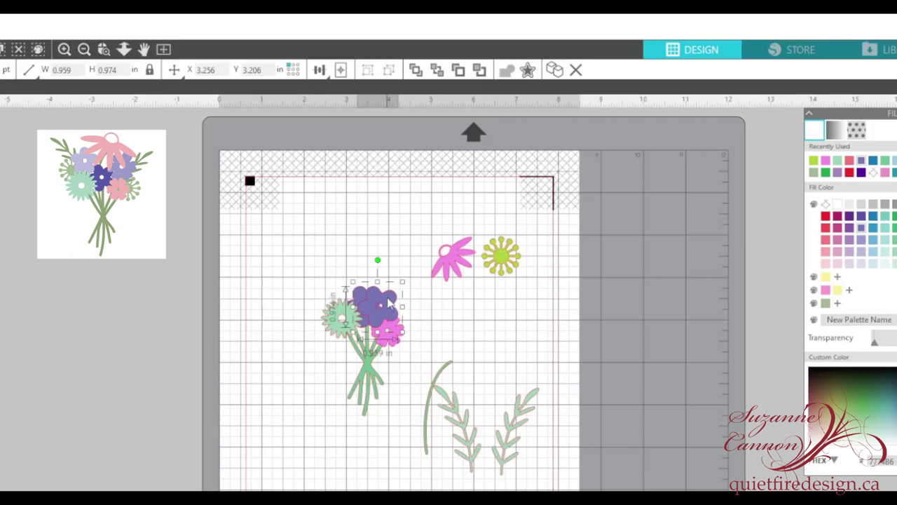
{"action": "left_click_drag", "start_coordinate": [391, 300], "coordinate": [356, 284]}
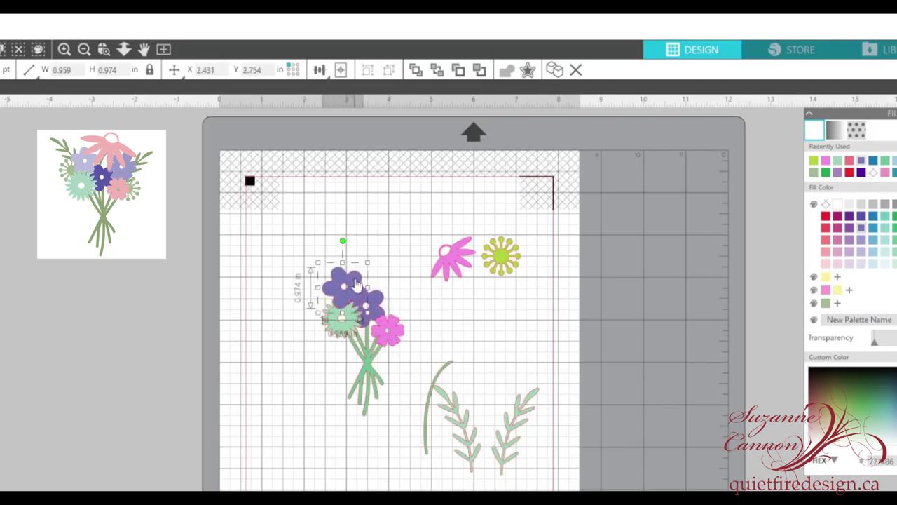
{"action": "left_click", "coordinate": [861, 241]}
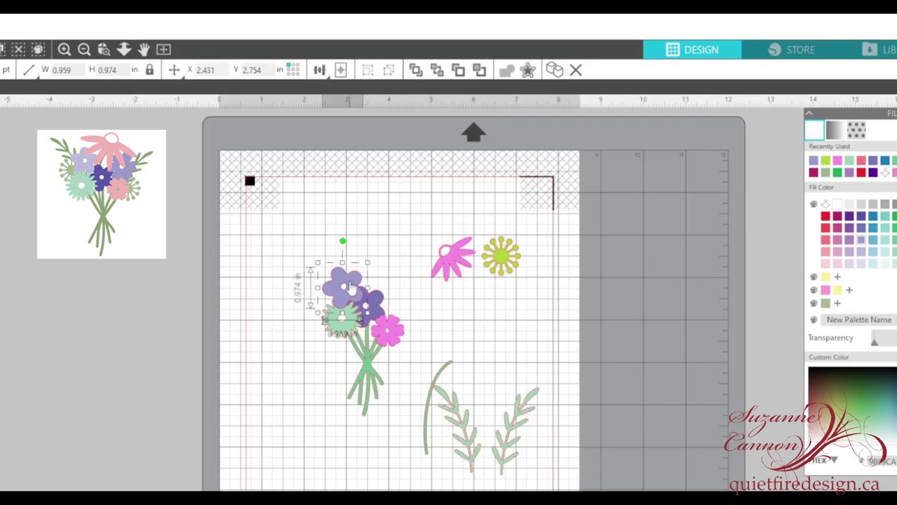
{"action": "left_click_drag", "start_coordinate": [368, 263], "coordinate": [360, 271]}
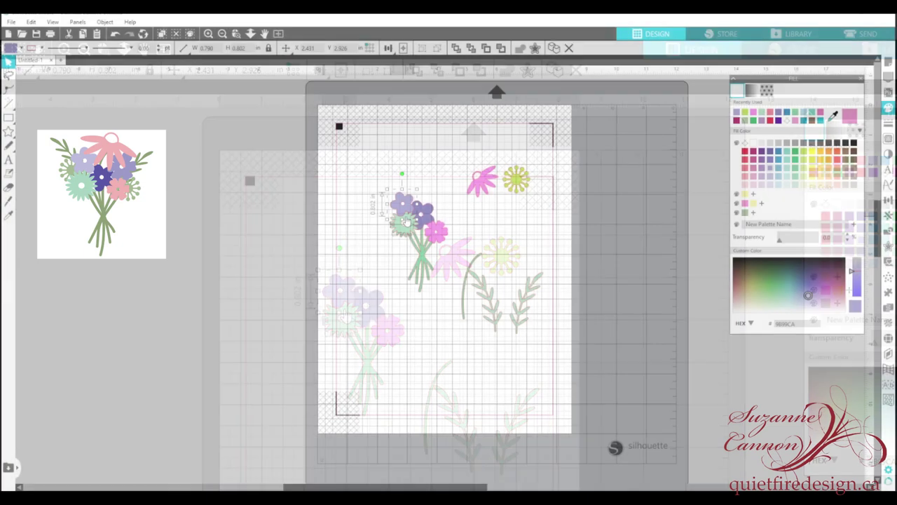
- Bring the green flower to the front and place the yellow flower on the bouquet
{"action": "left_click", "coordinate": [341, 319]}
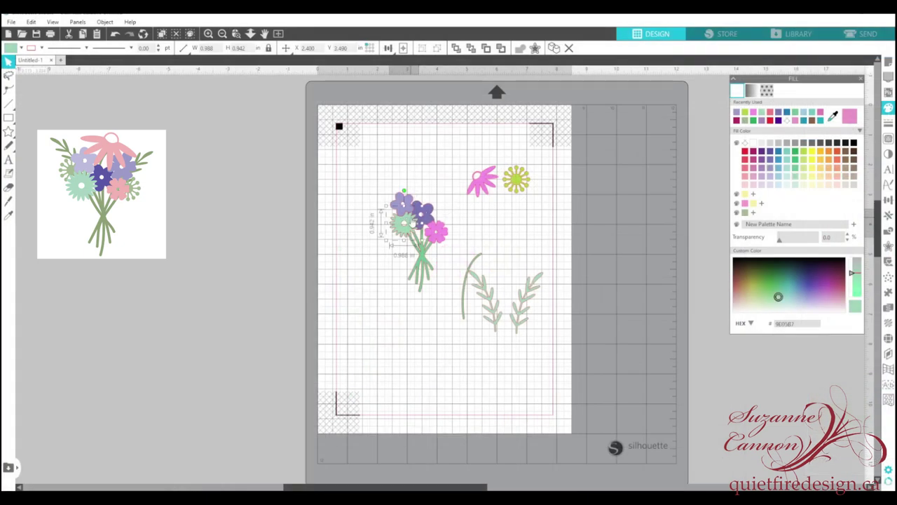
{"action": "right_click", "coordinate": [411, 220]}
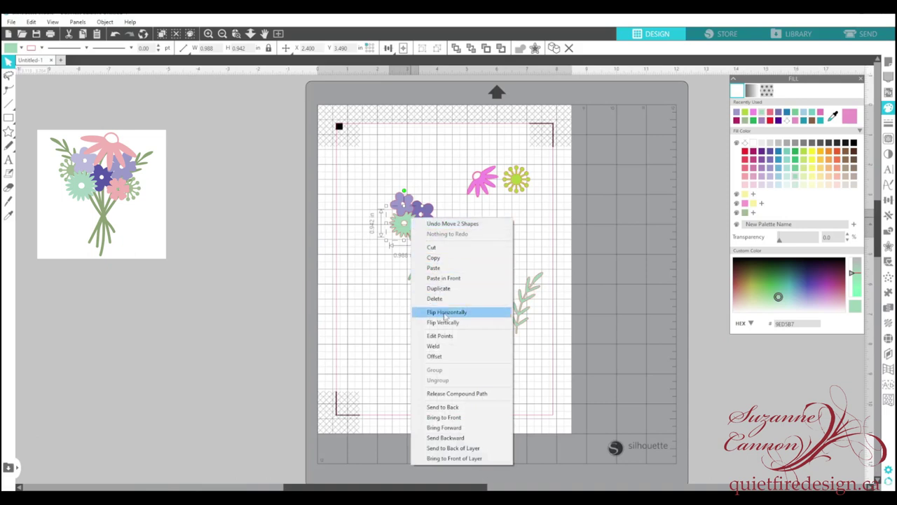
{"action": "left_click", "coordinate": [446, 418]}
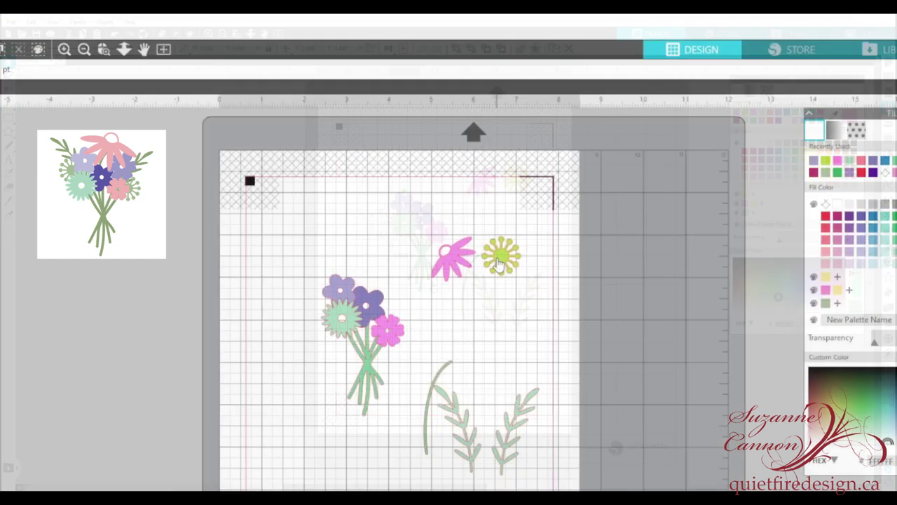
{"action": "left_click_drag", "start_coordinate": [511, 187], "coordinate": [498, 211]}
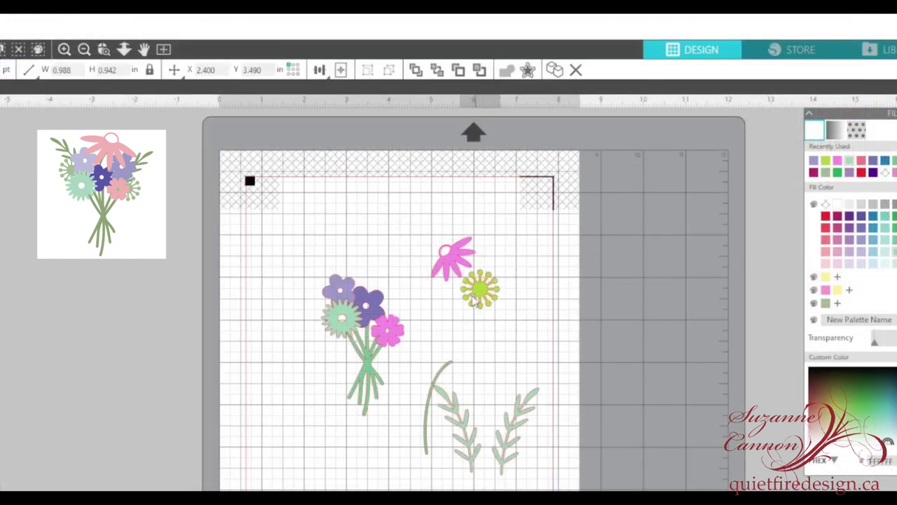
{"action": "left_click_drag", "start_coordinate": [473, 300], "coordinate": [396, 340]}
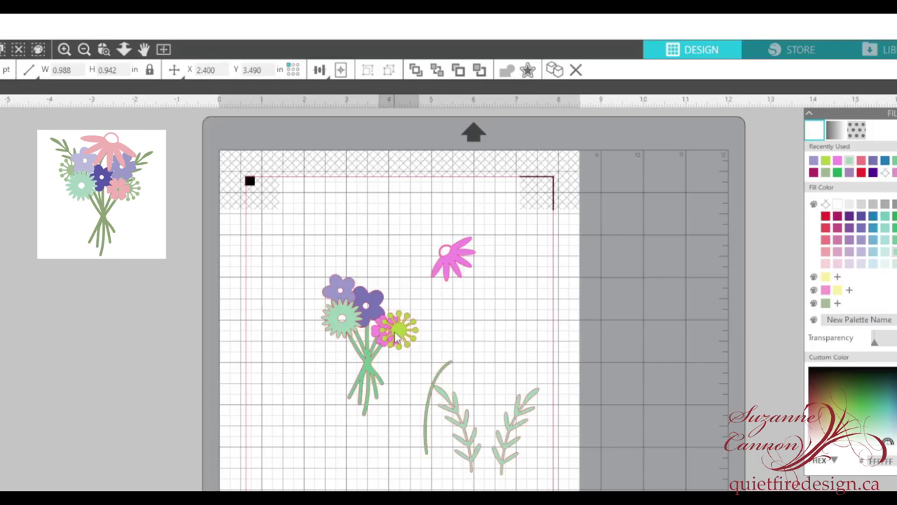
{"action": "right_click", "coordinate": [396, 340]}
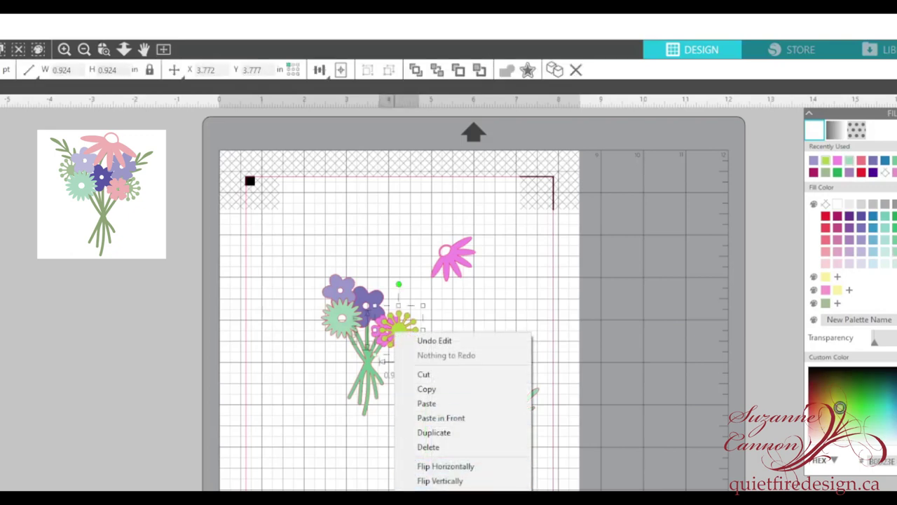
- Send the yellow flower behind the pink one and place a duplicate at the bouquet's upper left
{"action": "key", "text": "ctrl+shift+["}
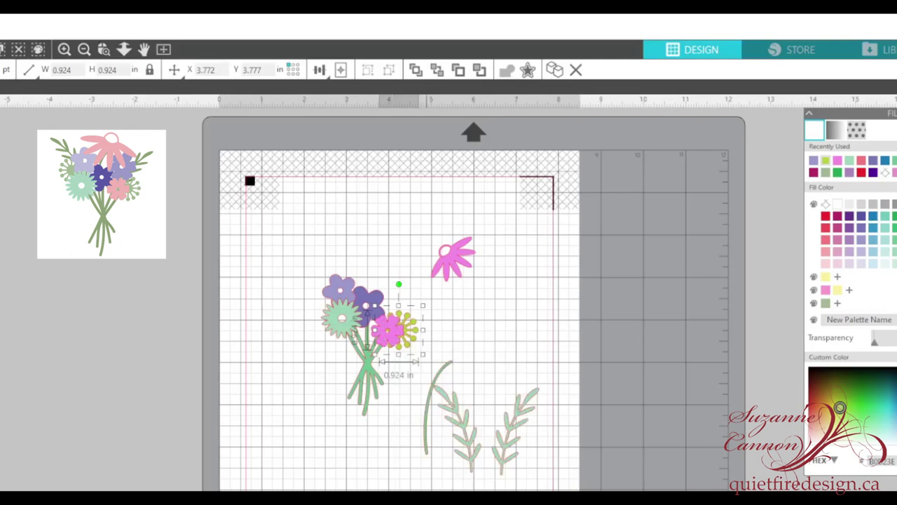
{"action": "right_click", "coordinate": [417, 328]}
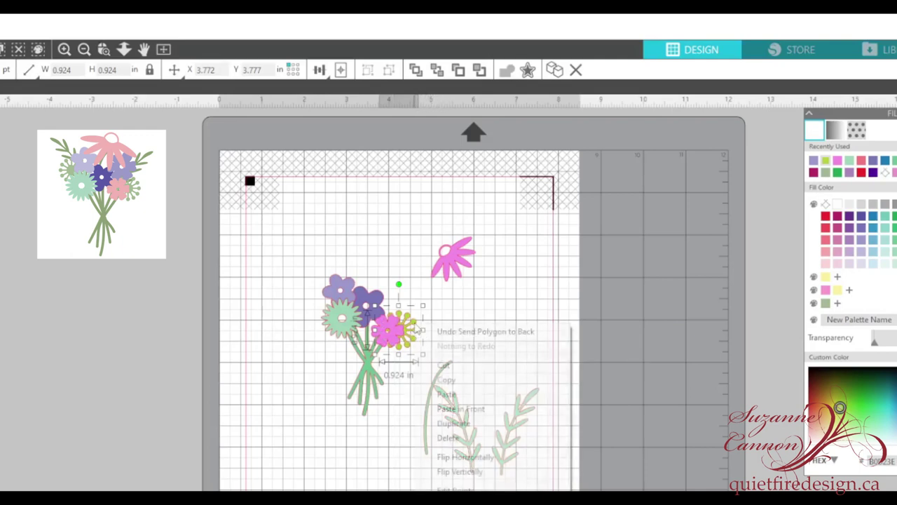
{"action": "left_click", "coordinate": [443, 423]}
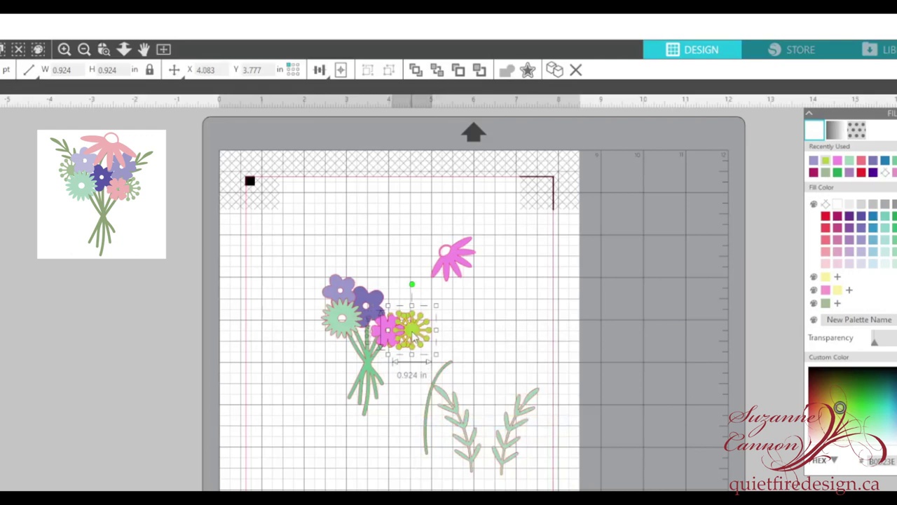
{"action": "left_click_drag", "start_coordinate": [414, 340], "coordinate": [325, 307]}
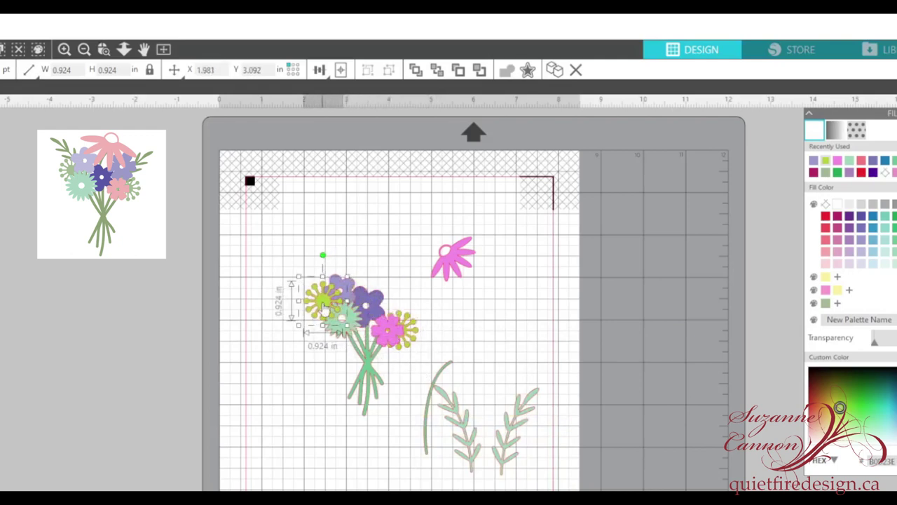
- Select the small pink flower in the bouquet and bring up its context menu
{"action": "right_click", "coordinate": [323, 306]}
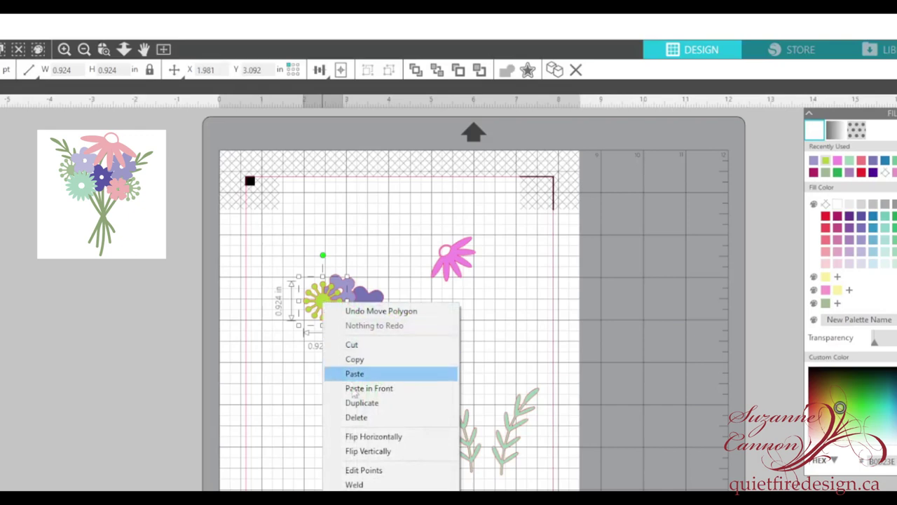
{"action": "key", "text": "Escape"}
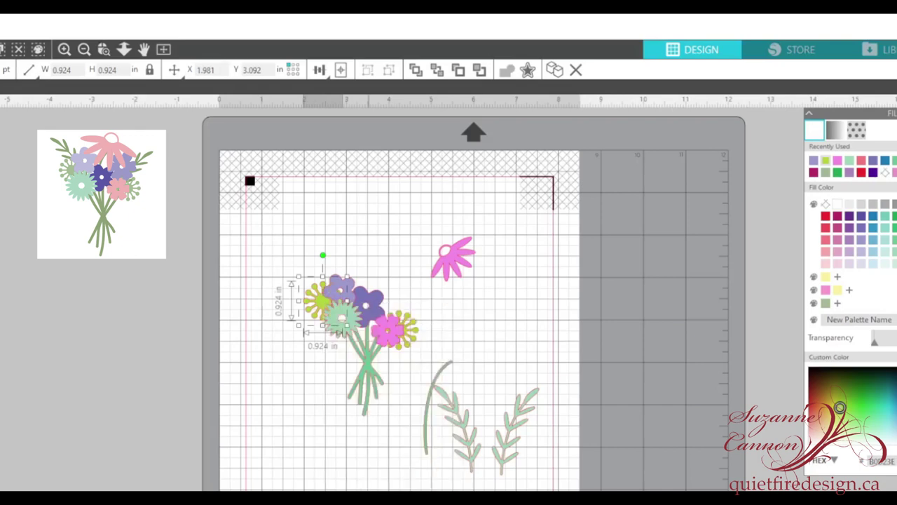
{"action": "left_click", "coordinate": [482, 337]}
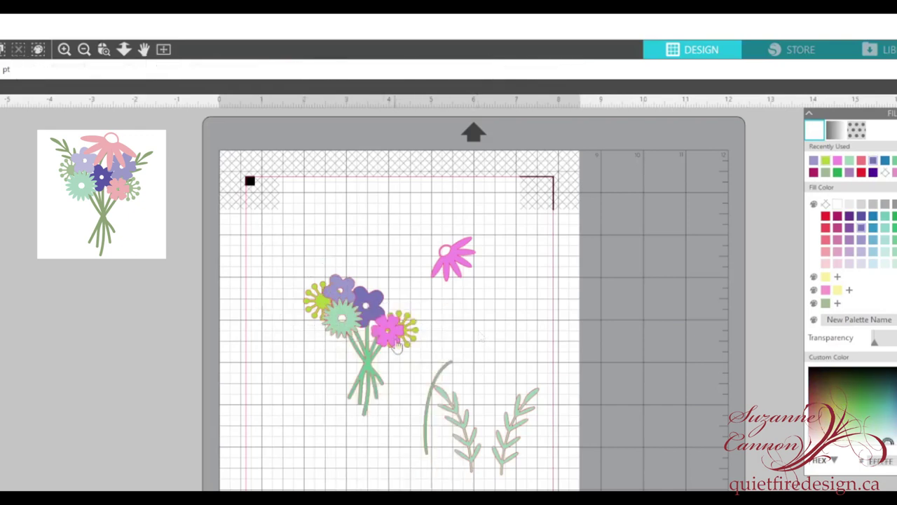
{"action": "left_click", "coordinate": [398, 343]}
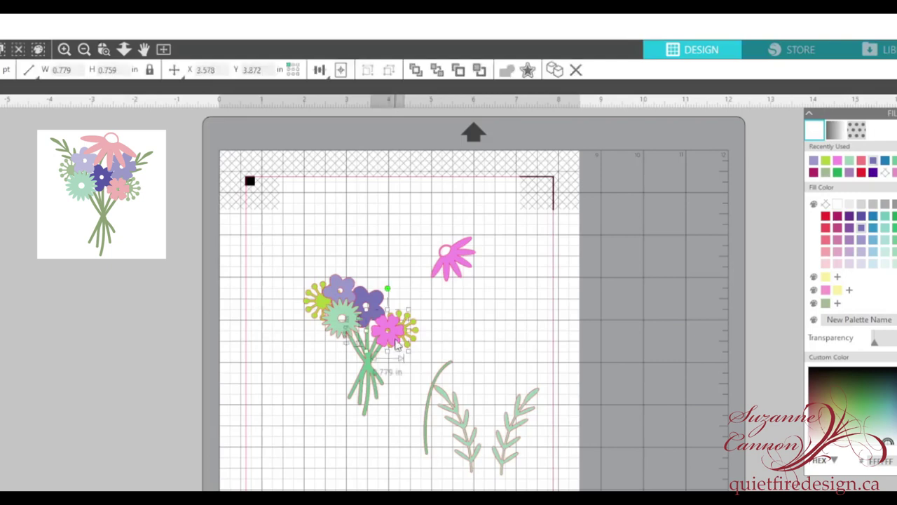
{"action": "right_click", "coordinate": [396, 342]}
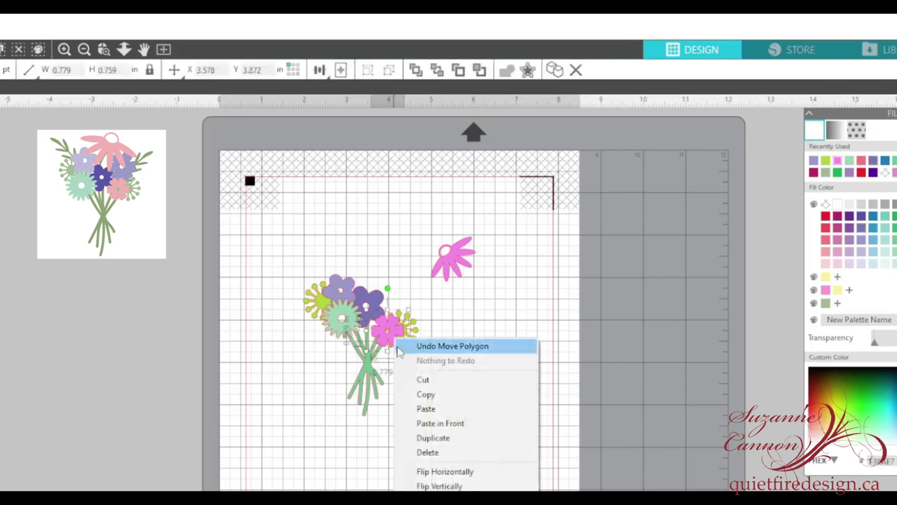
- Duplicate the small pink flower, recolour the copy lavender, and size it to 0.936 in wide
{"action": "left_click", "coordinate": [435, 439]}
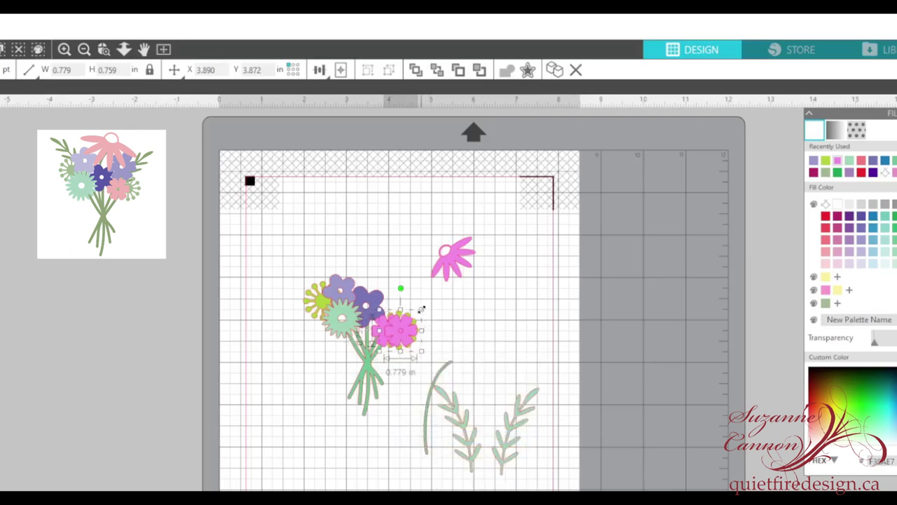
{"action": "left_click_drag", "start_coordinate": [423, 313], "coordinate": [396, 293]}
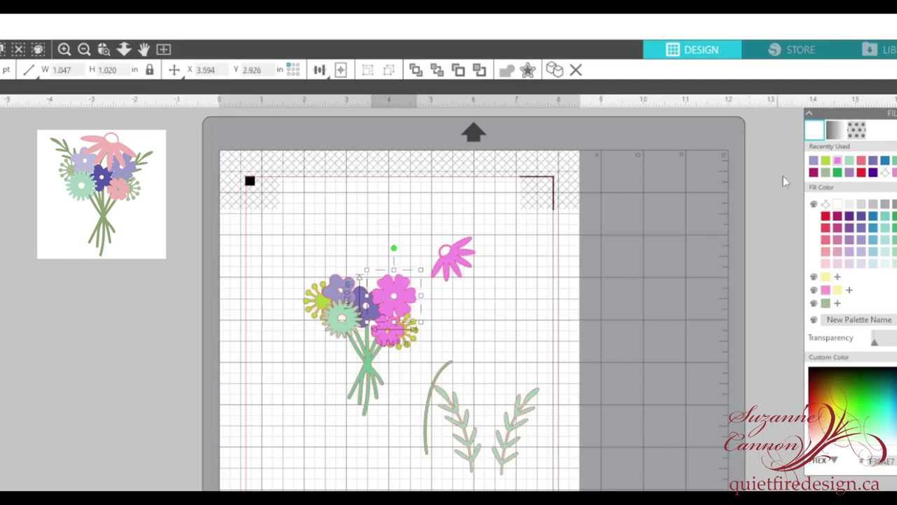
{"action": "left_click", "coordinate": [814, 161]}
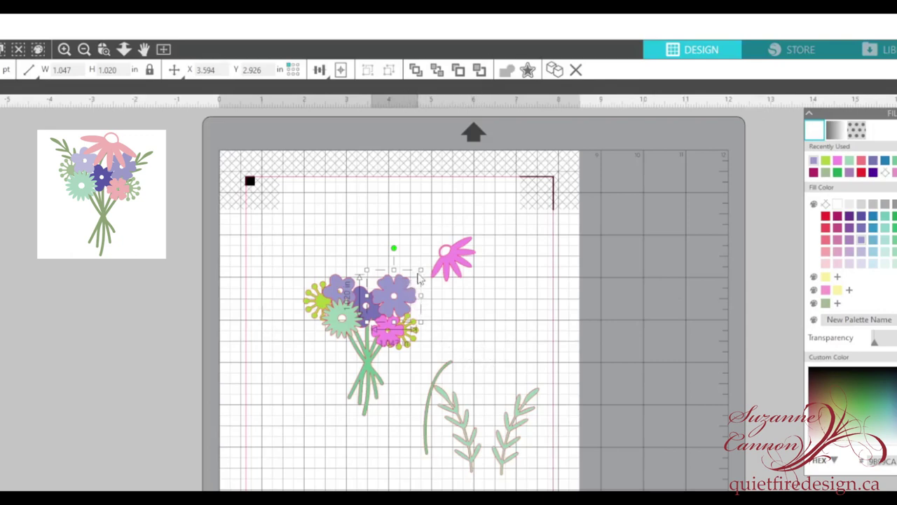
{"action": "left_click_drag", "start_coordinate": [419, 274], "coordinate": [403, 304]}
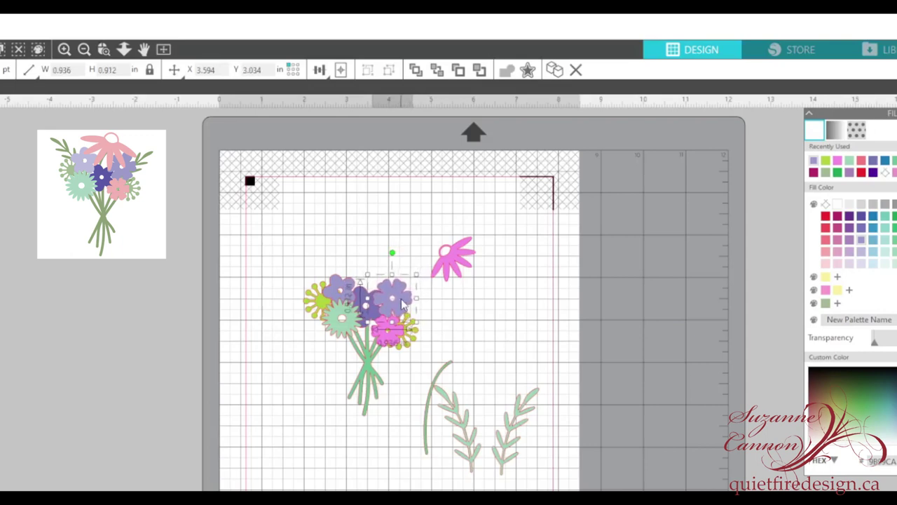
{"action": "left_click", "coordinate": [455, 261]}
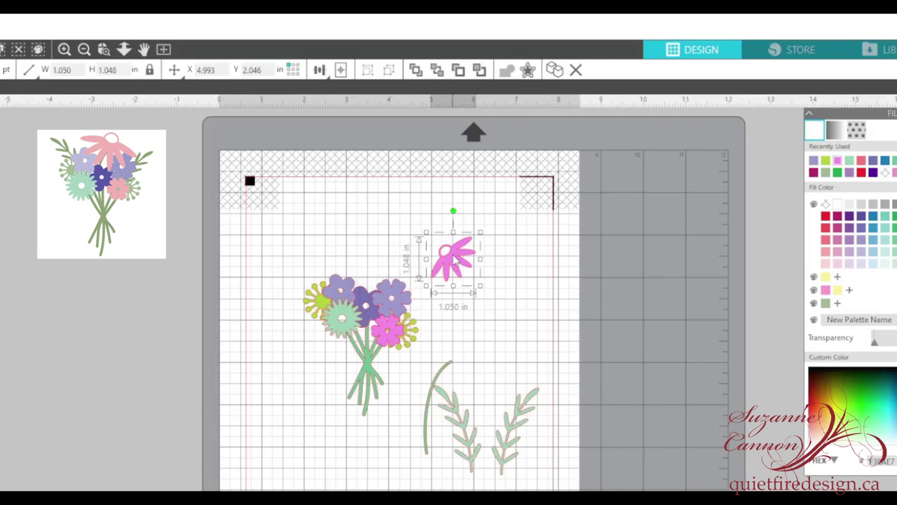
- Enlarge the loose pink daisy to 1.572 in and lay it across the bouquet's top
{"action": "left_click_drag", "start_coordinate": [480, 231], "coordinate": [492, 249]}
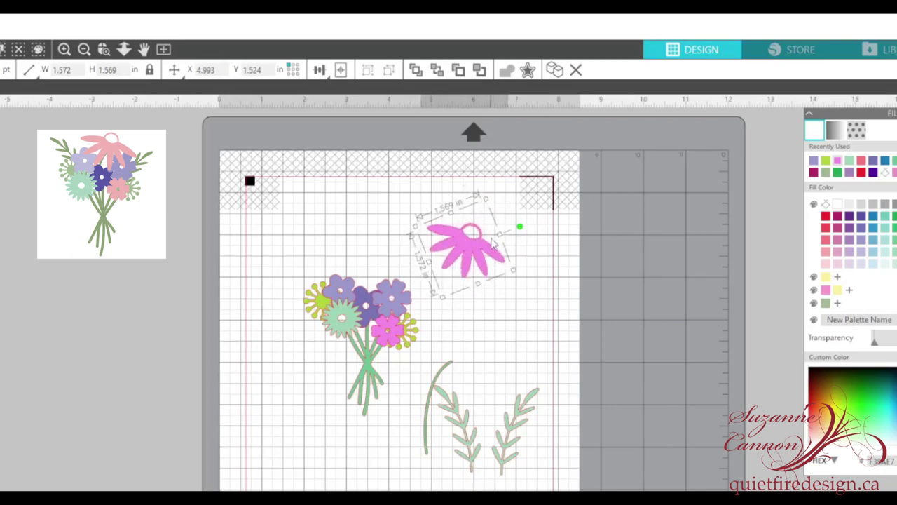
{"action": "left_click_drag", "start_coordinate": [473, 252], "coordinate": [377, 280]}
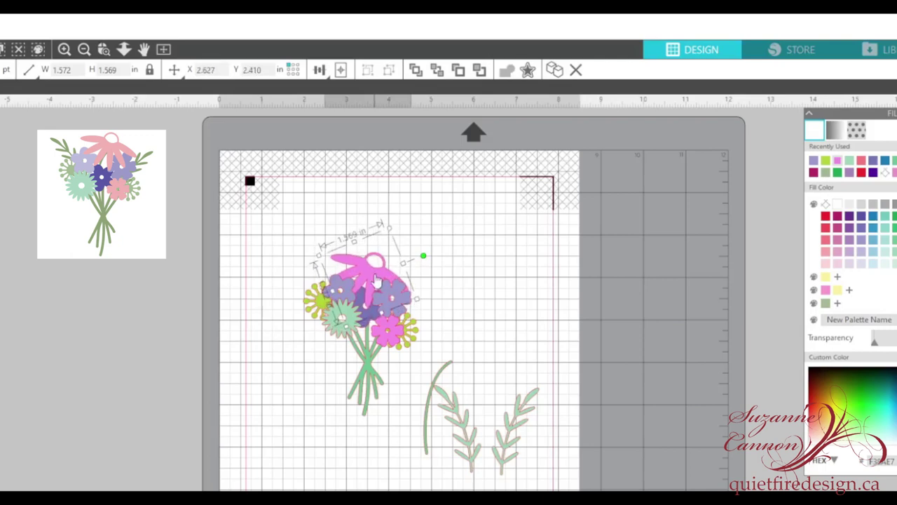
{"action": "right_click", "coordinate": [376, 279]}
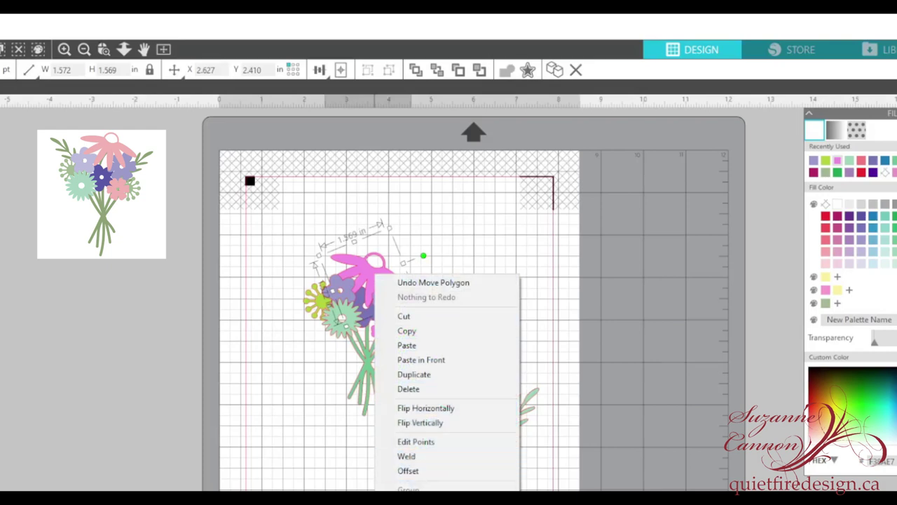
{"action": "key", "text": "Escape"}
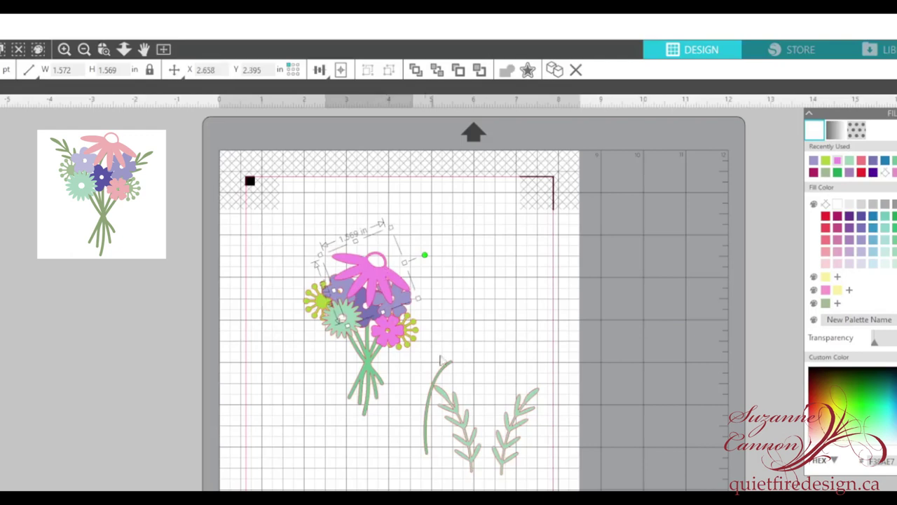
{"action": "left_click", "coordinate": [470, 340]}
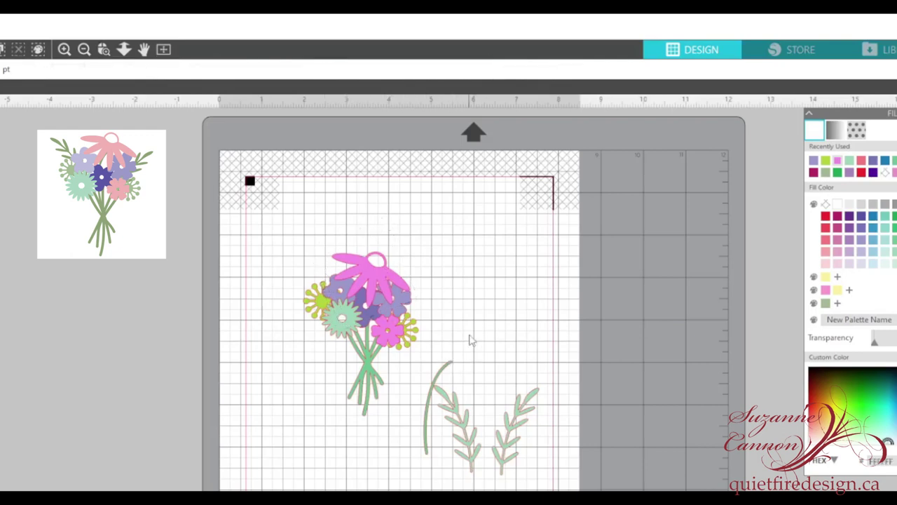
{"action": "left_click", "coordinate": [370, 368]}
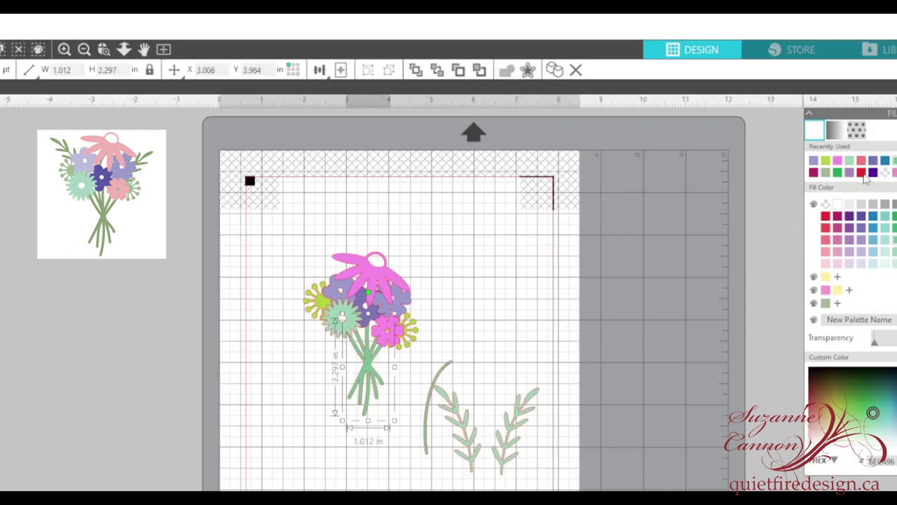
- Recolour the bouquet stems muted sage and move the curved stem in among them
{"action": "left_click", "coordinate": [826, 173]}
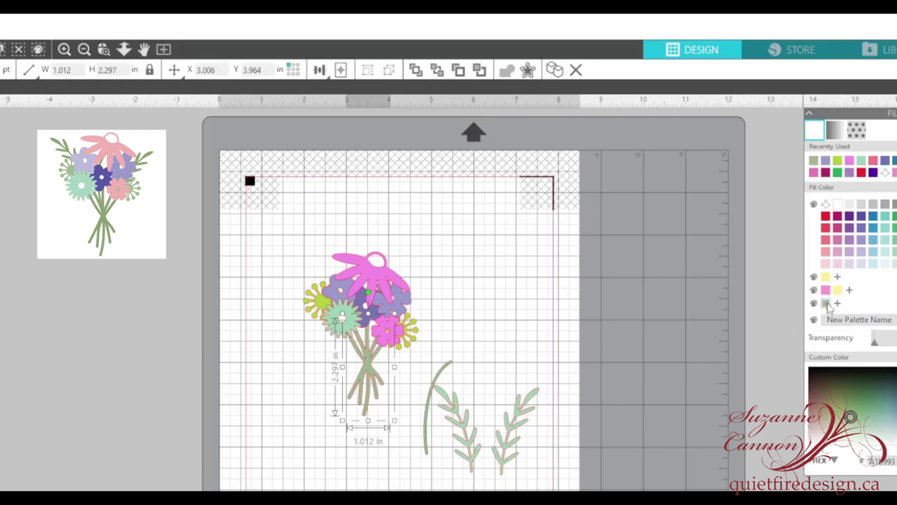
{"action": "left_click", "coordinate": [438, 379]}
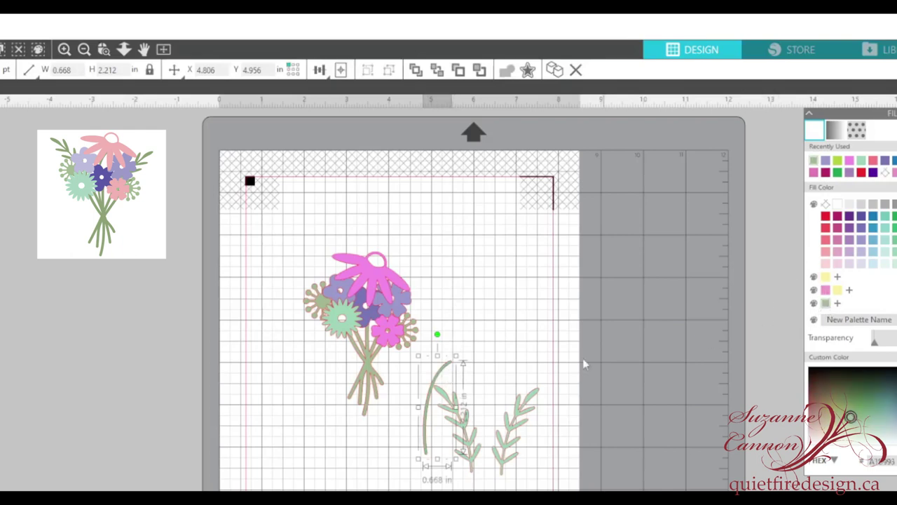
{"action": "left_click", "coordinate": [489, 342]}
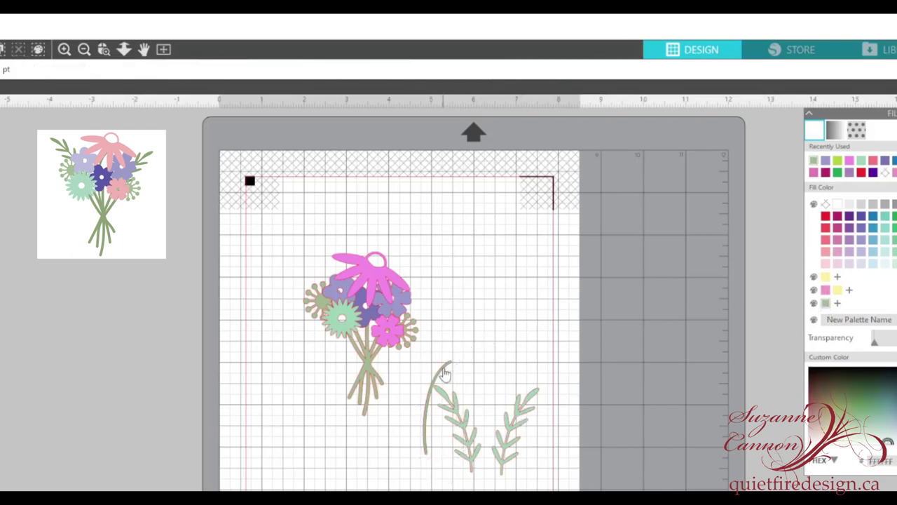
{"action": "left_click_drag", "start_coordinate": [456, 374], "coordinate": [382, 279]}
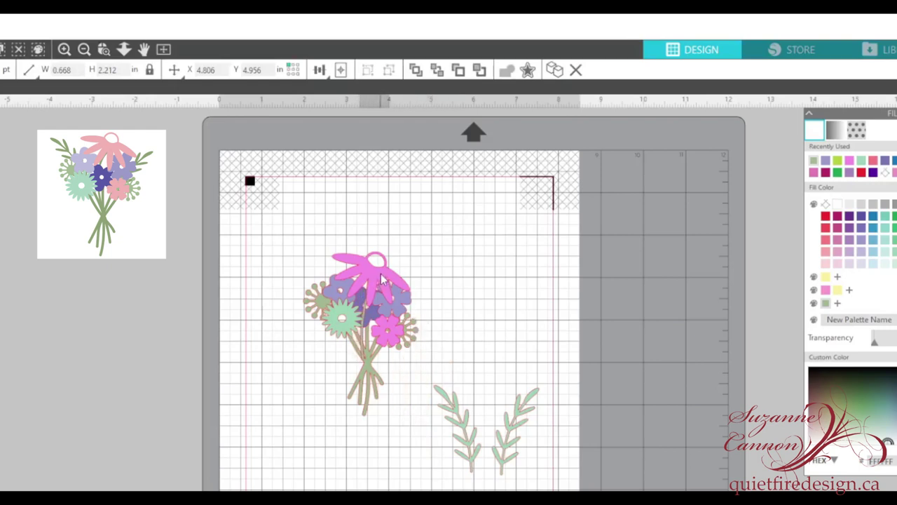
{"action": "left_click_drag", "start_coordinate": [382, 279], "coordinate": [383, 290]}
{"action": "left_click", "coordinate": [403, 371]}
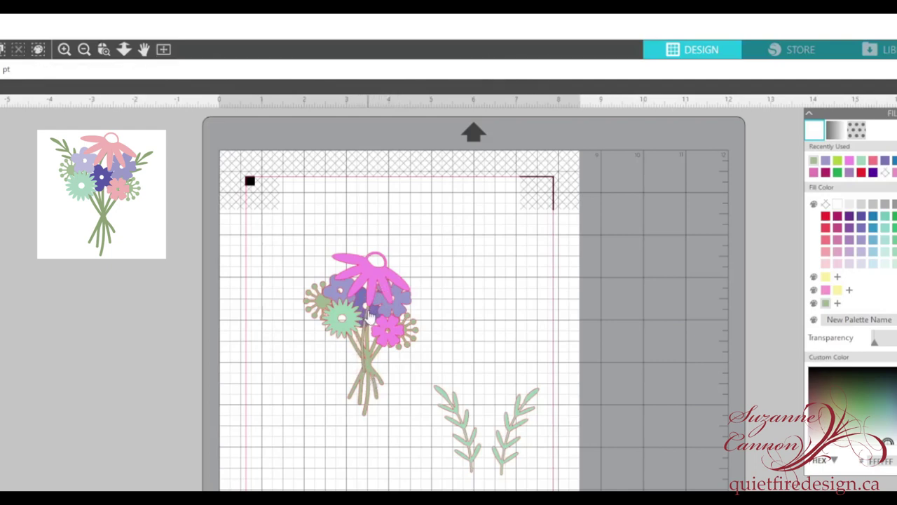
- Tilt the 0.668 × 2.212 in curved stem slightly within the bundle
{"action": "left_click", "coordinate": [370, 317]}
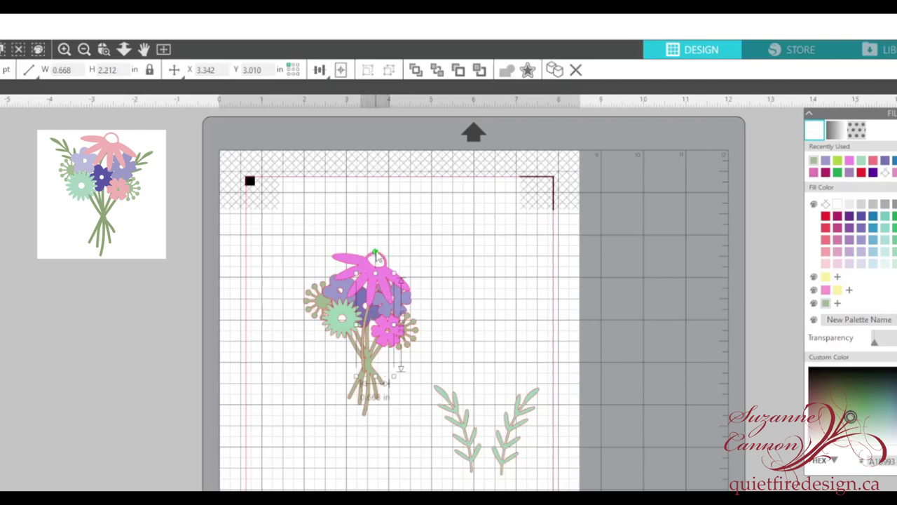
{"action": "left_click_drag", "start_coordinate": [377, 257], "coordinate": [362, 262]}
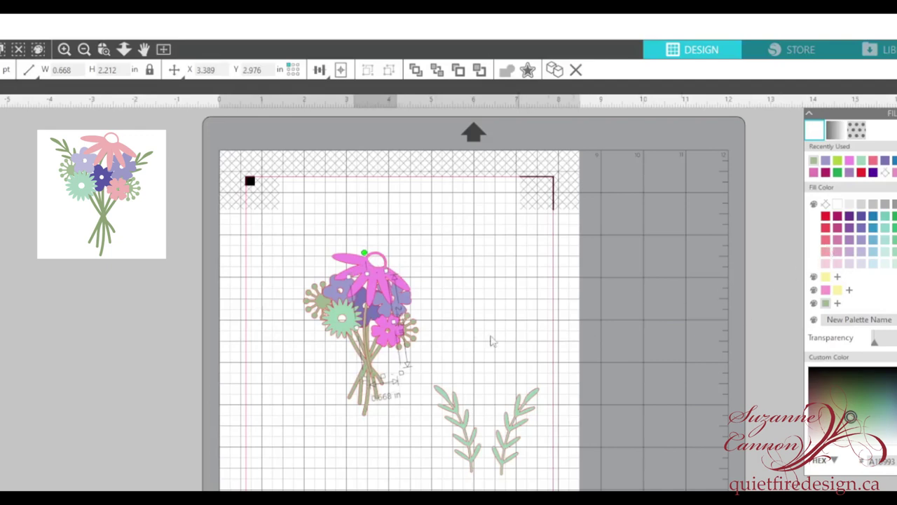
{"action": "right_click", "coordinate": [368, 353]}
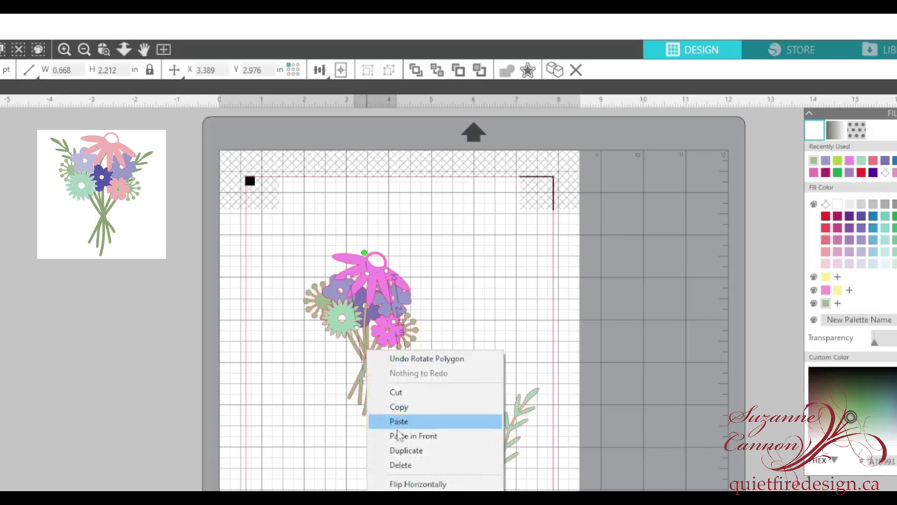
{"action": "left_click", "coordinate": [368, 352]}
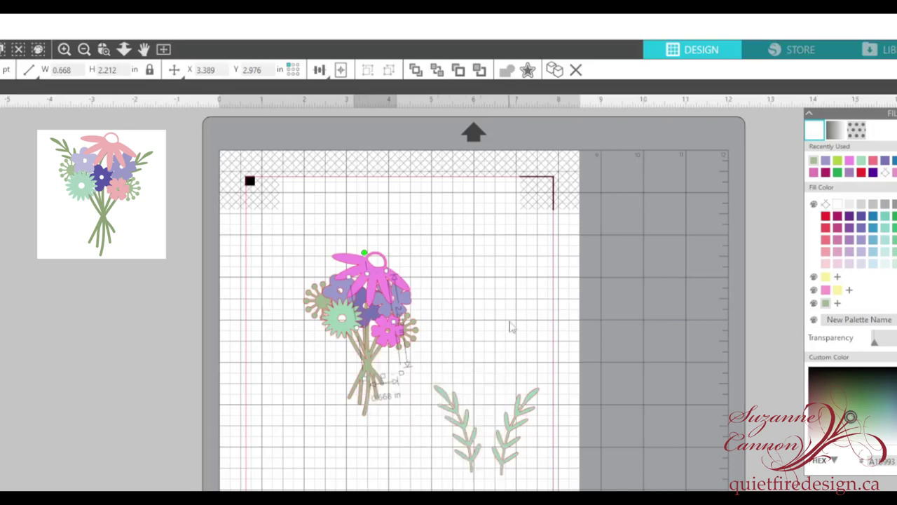
{"action": "left_click", "coordinate": [507, 300]}
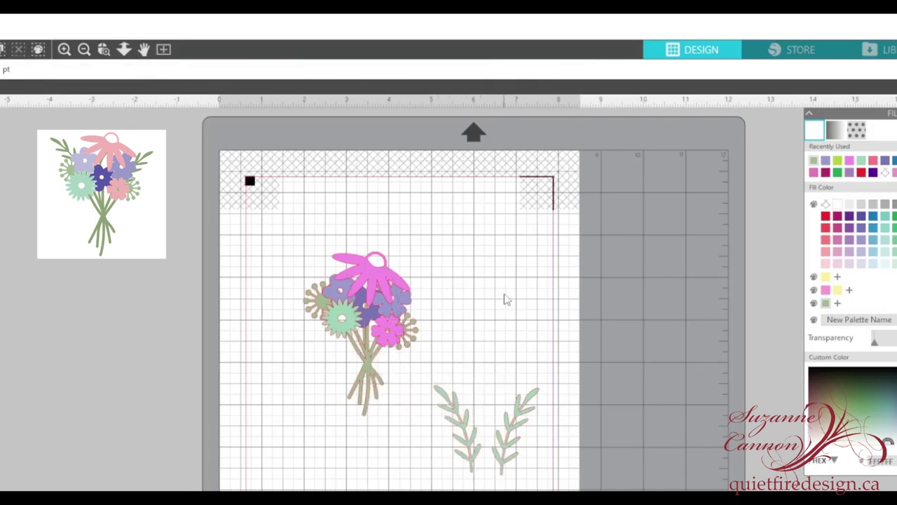
{"action": "left_click", "coordinate": [459, 420]}
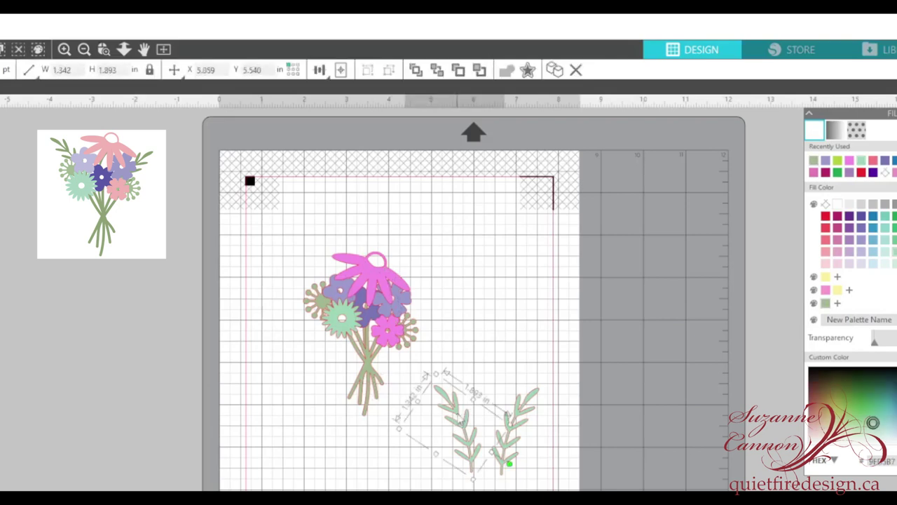
- Recolour the leaf sprigs olive green and tuck the right sprig into the bouquet, tilted
{"action": "left_click", "coordinate": [823, 306]}
{"action": "left_click_drag", "start_coordinate": [527, 414], "coordinate": [640, 376]}
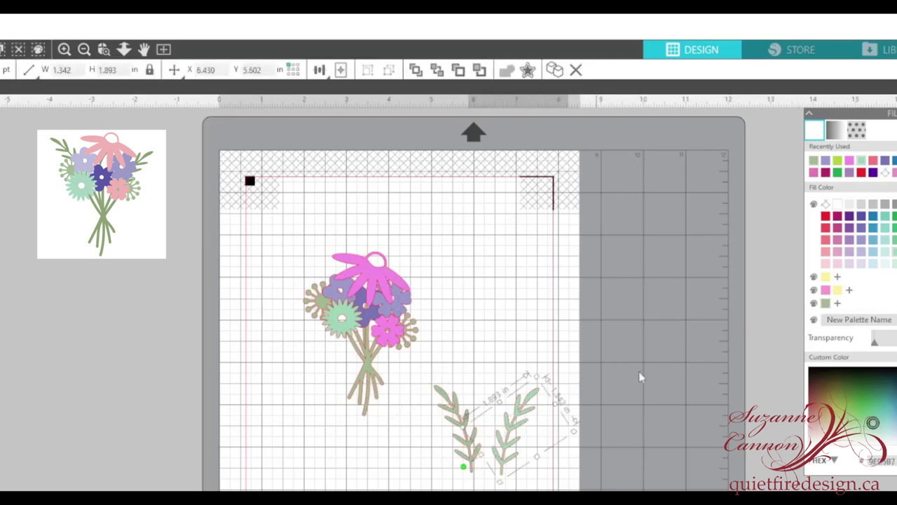
{"action": "left_click", "coordinate": [825, 303]}
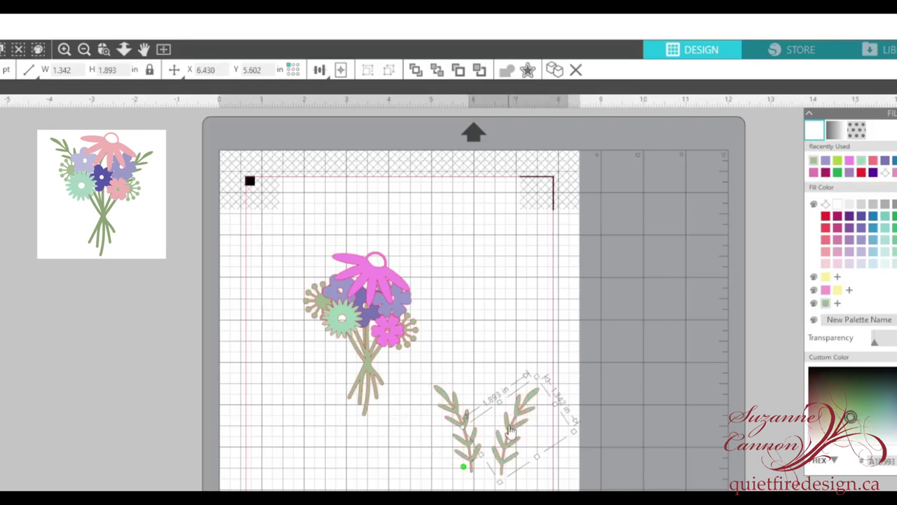
{"action": "left_click_drag", "start_coordinate": [511, 430], "coordinate": [405, 309]}
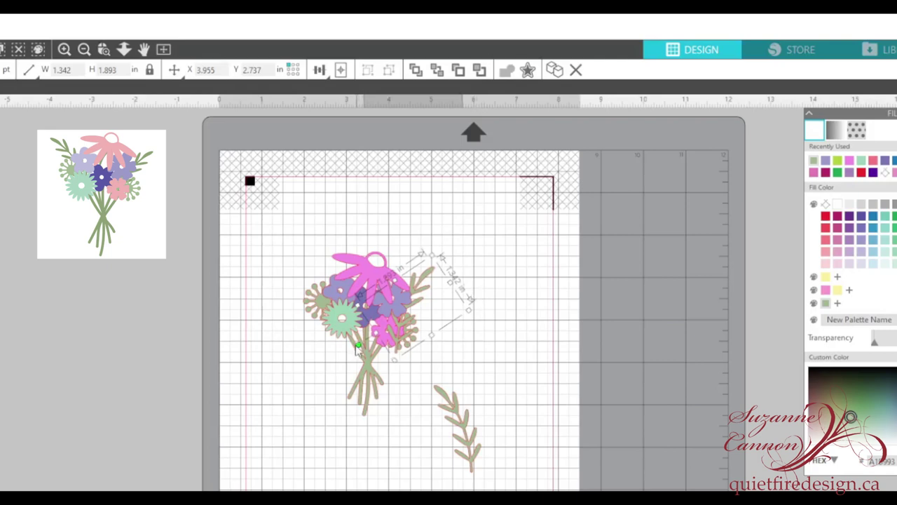
{"action": "left_click_drag", "start_coordinate": [359, 345], "coordinate": [350, 328]}
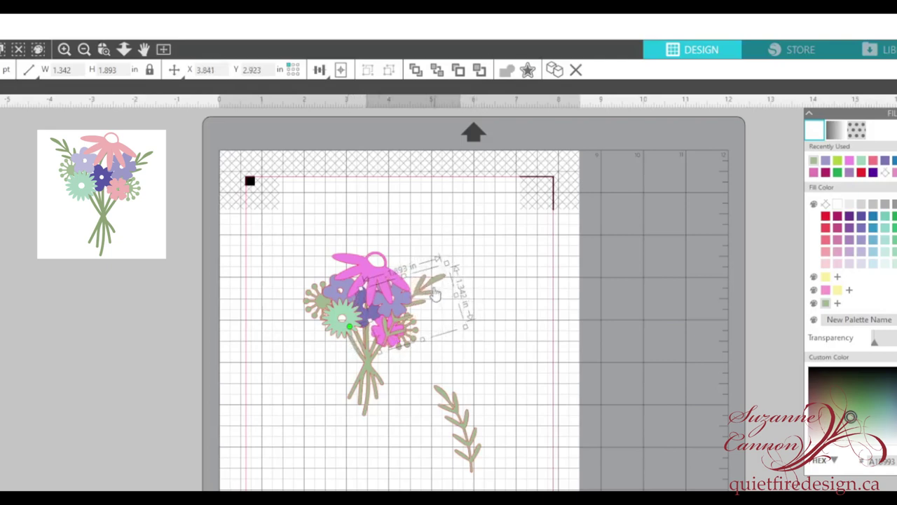
{"action": "mouse_move", "coordinate": [439, 295]}
{"action": "left_mouse_down"}
{"action": "mouse_move", "coordinate": [419, 310]}
{"action": "mouse_move", "coordinate": [433, 286]}
{"action": "mouse_move", "coordinate": [438, 296]}
{"action": "left_mouse_up"}
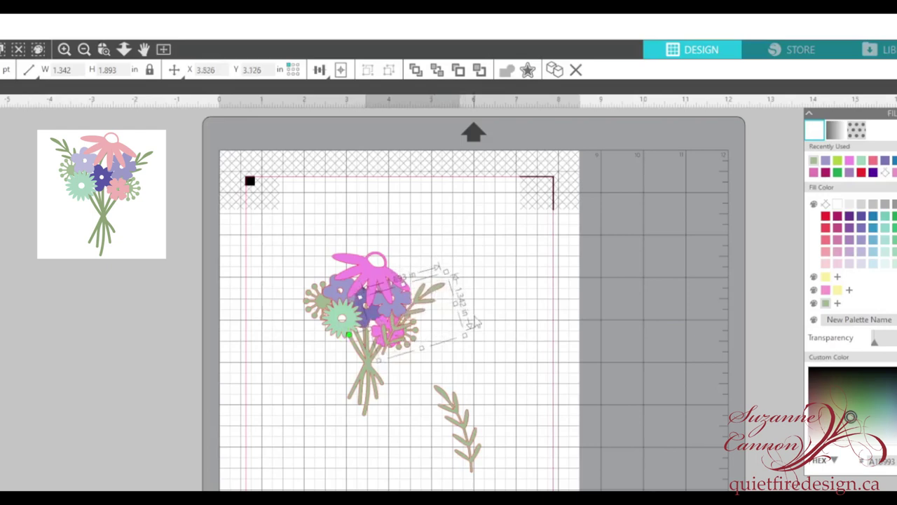
{"action": "left_click_drag", "start_coordinate": [348, 335], "coordinate": [346, 327]}
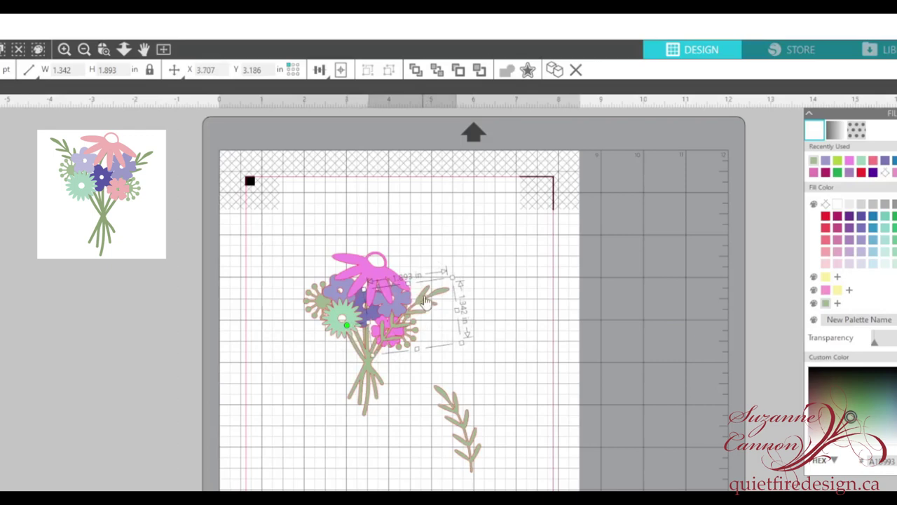
{"action": "right_click", "coordinate": [433, 300]}
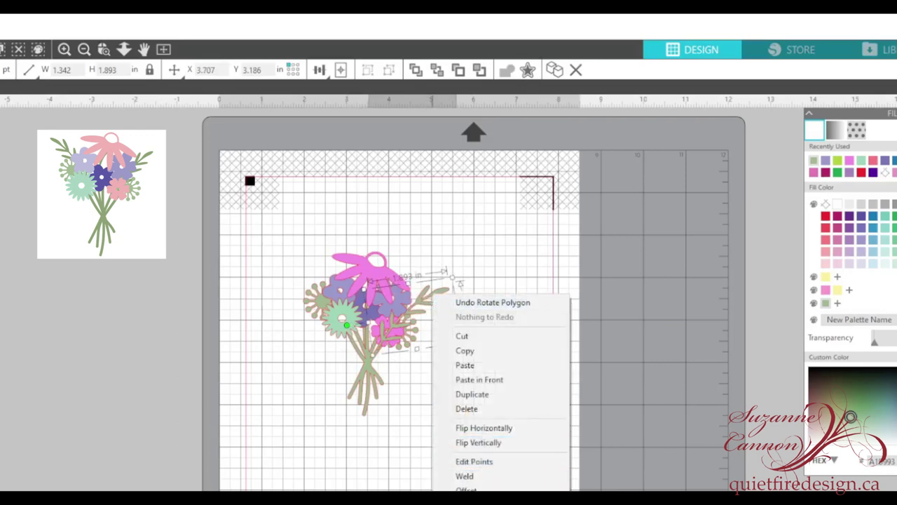
{"action": "key", "text": "Escape"}
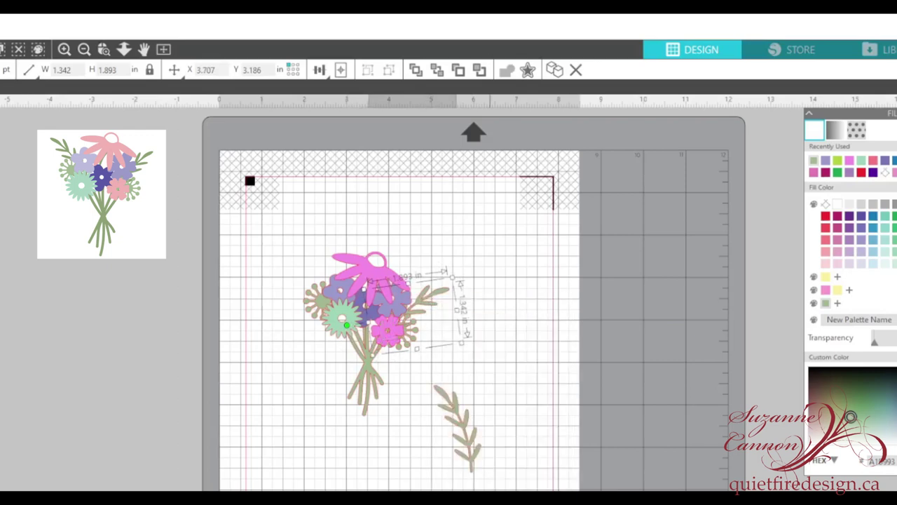
- Move the loose leafy sprig behind the bouquet's upper left and nudge it up
{"action": "left_click", "coordinate": [424, 472]}
{"action": "left_click_drag", "start_coordinate": [469, 463], "coordinate": [338, 329]}
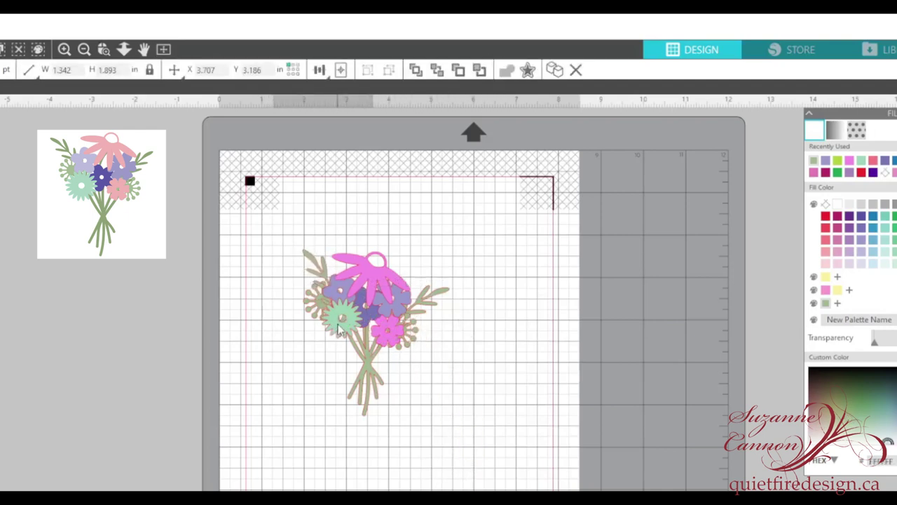
{"action": "key", "text": "Escape"}
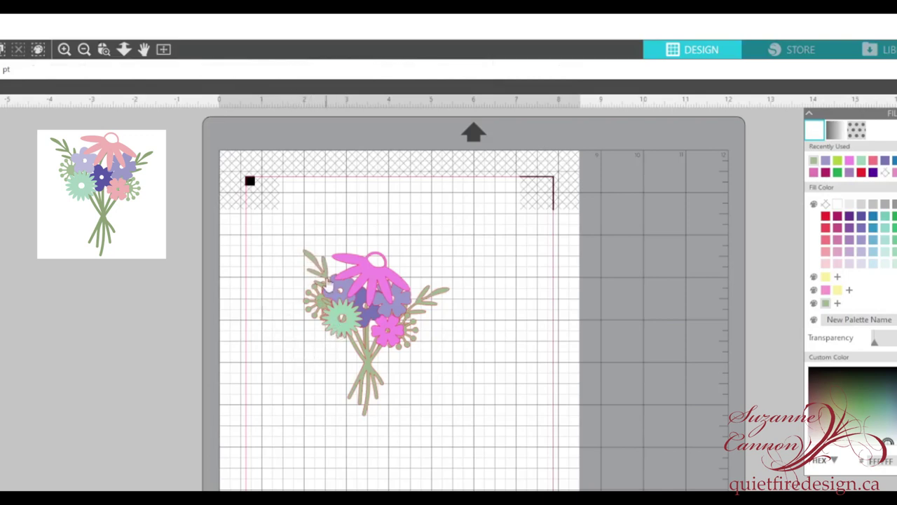
{"action": "left_click_drag", "start_coordinate": [328, 276], "coordinate": [327, 270]}
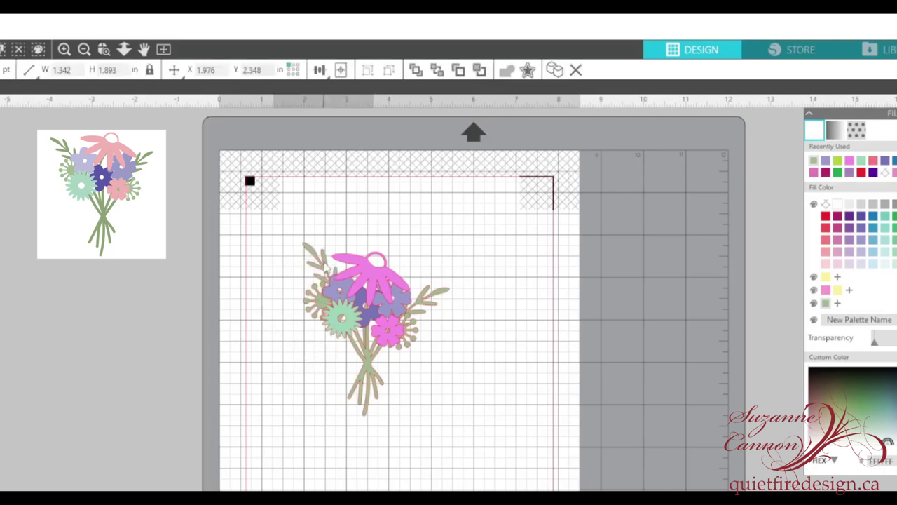
{"action": "left_click", "coordinate": [325, 268]}
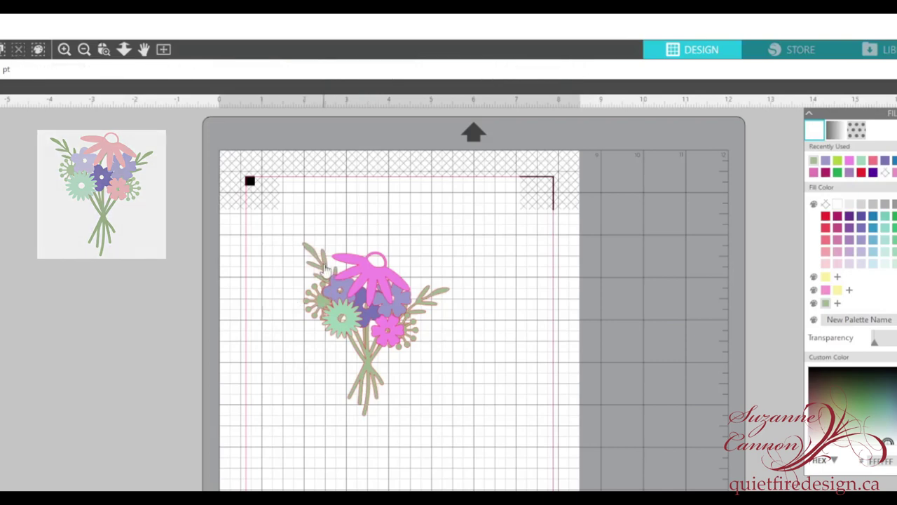
{"action": "right_click", "coordinate": [325, 268]}
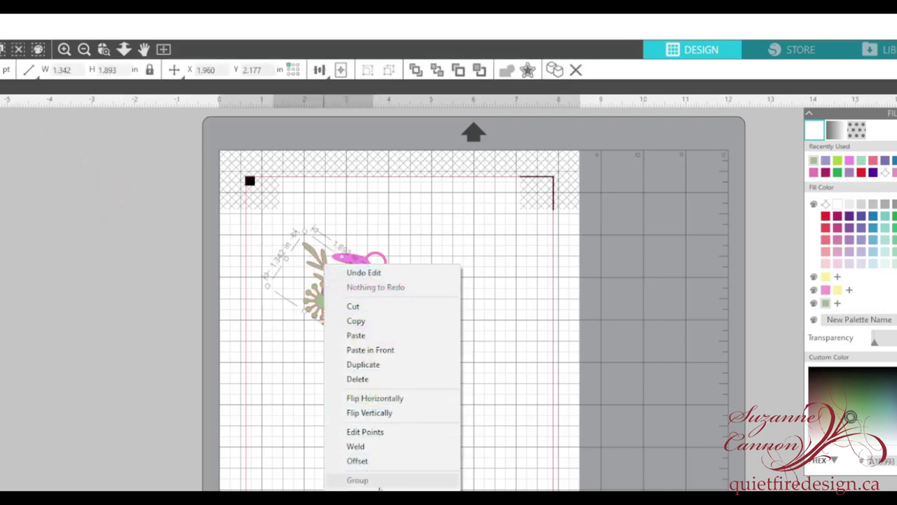
{"action": "left_click", "coordinate": [489, 429]}
{"action": "left_click", "coordinate": [489, 429]}
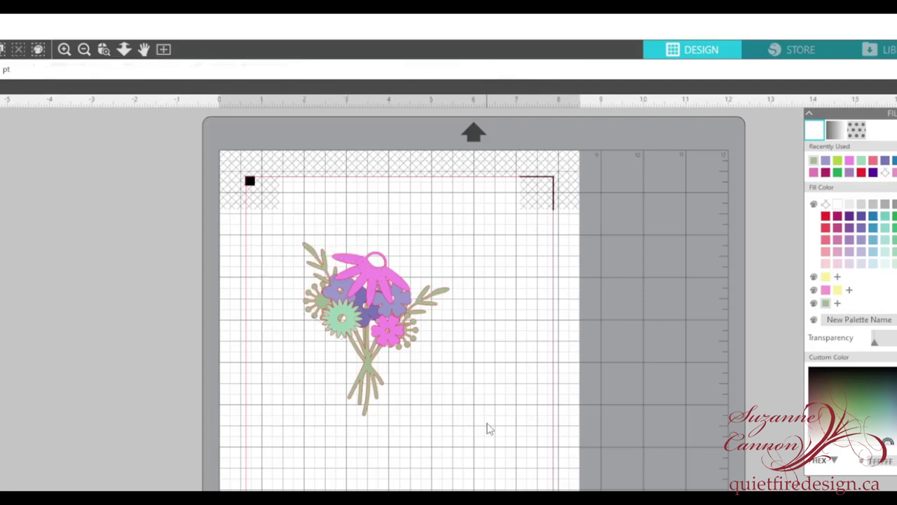
- Shift the large pink flower slightly right and down on the bouquet
{"action": "left_click", "coordinate": [381, 279]}
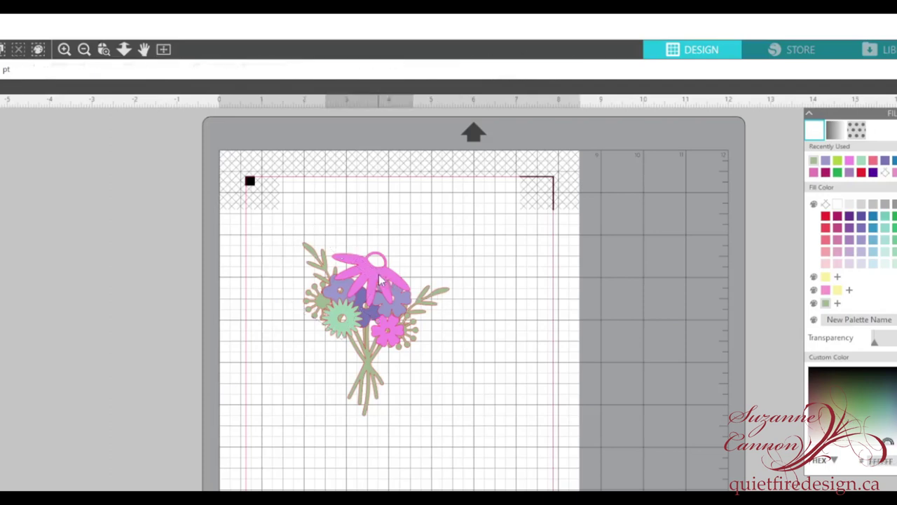
{"action": "left_click_drag", "start_coordinate": [380, 279], "coordinate": [384, 280]}
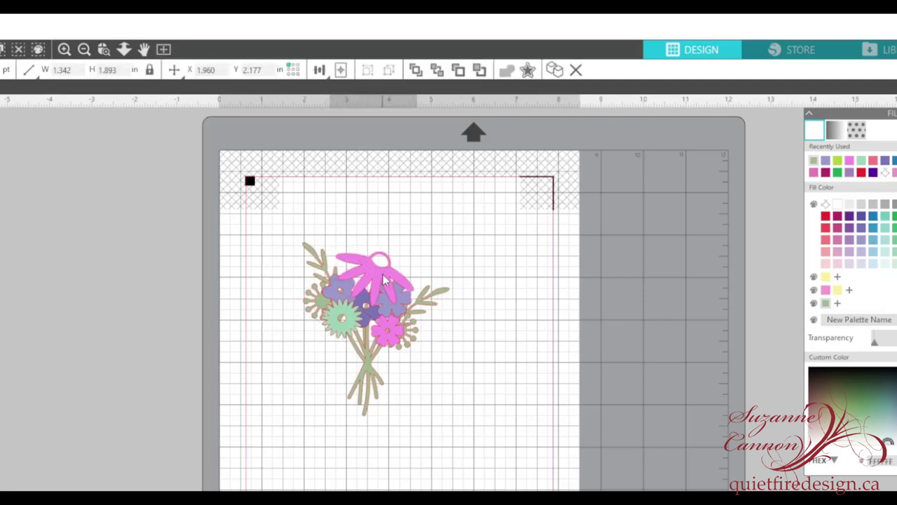
{"action": "key", "text": "Escape"}
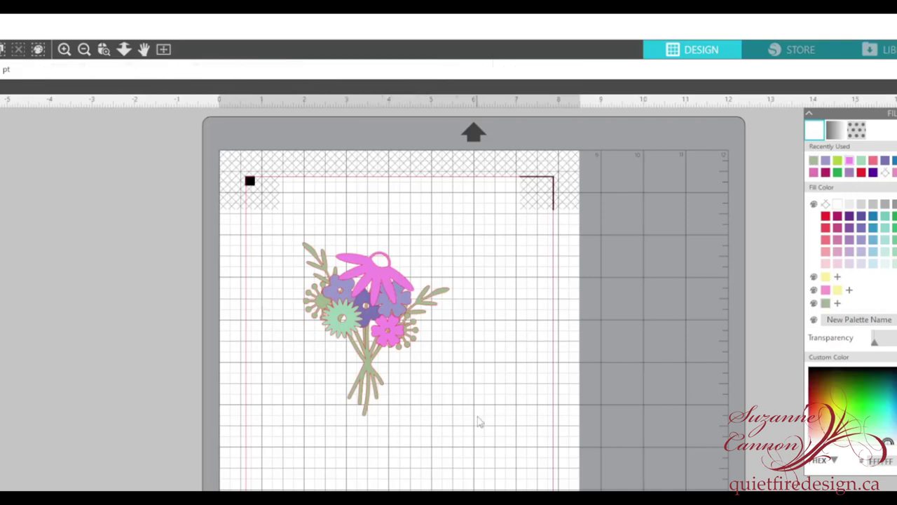
{"action": "left_click", "coordinate": [345, 293]}
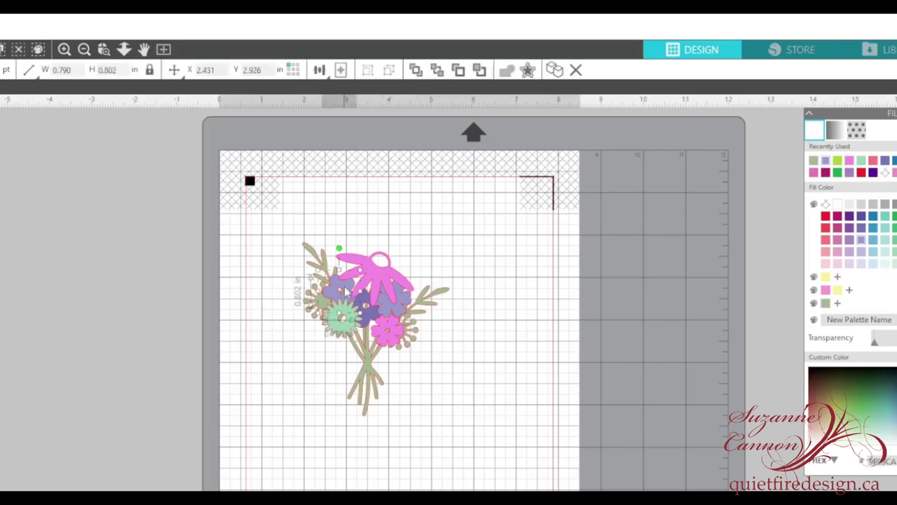
{"action": "left_click", "coordinate": [434, 377]}
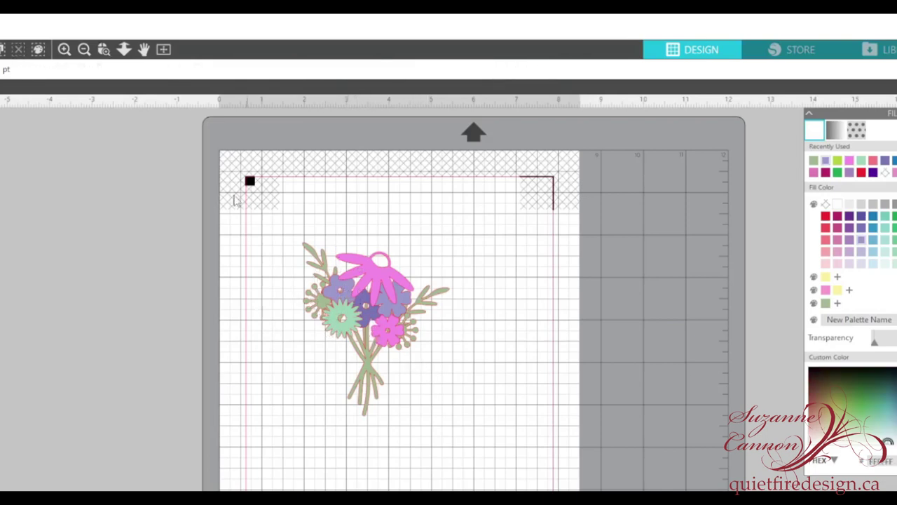
{"action": "left_click", "coordinate": [64, 50]}
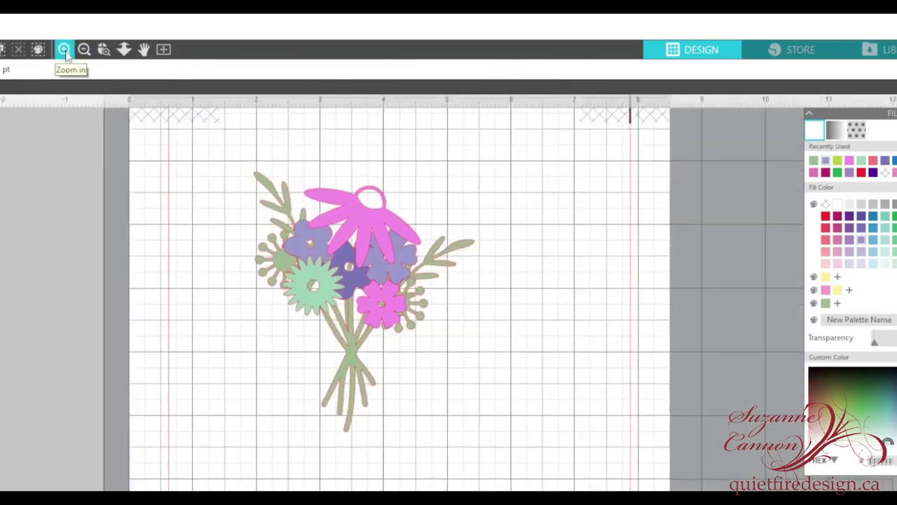
- Zoom in and snug the green daisy, lavender flower and large pink flower together
{"action": "key", "text": "ctrl+plus"}
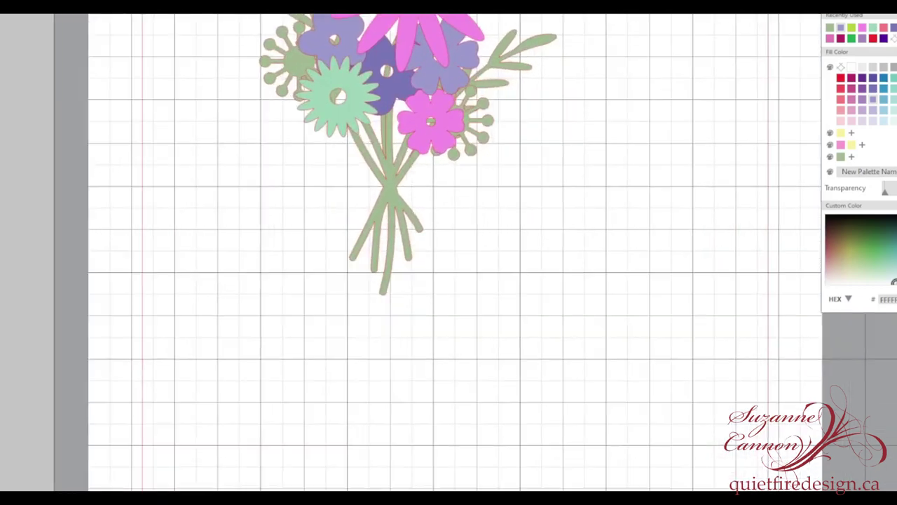
{"action": "scroll", "coordinate": [417, 195], "scroll_direction": "up", "scroll_amount": 2}
{"action": "scroll", "coordinate": [415, 208], "scroll_direction": "up", "scroll_amount": 3}
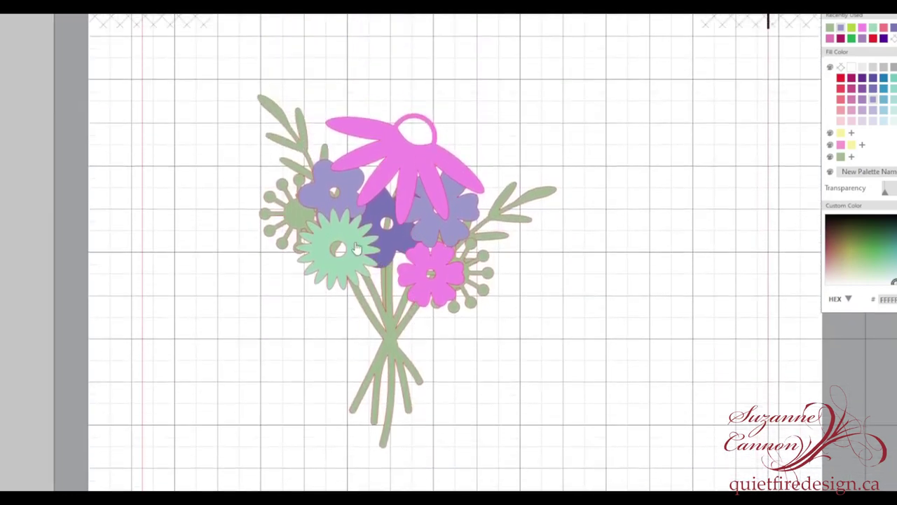
{"action": "left_click", "coordinate": [359, 254]}
{"action": "left_click_drag", "start_coordinate": [359, 253], "coordinate": [366, 260]}
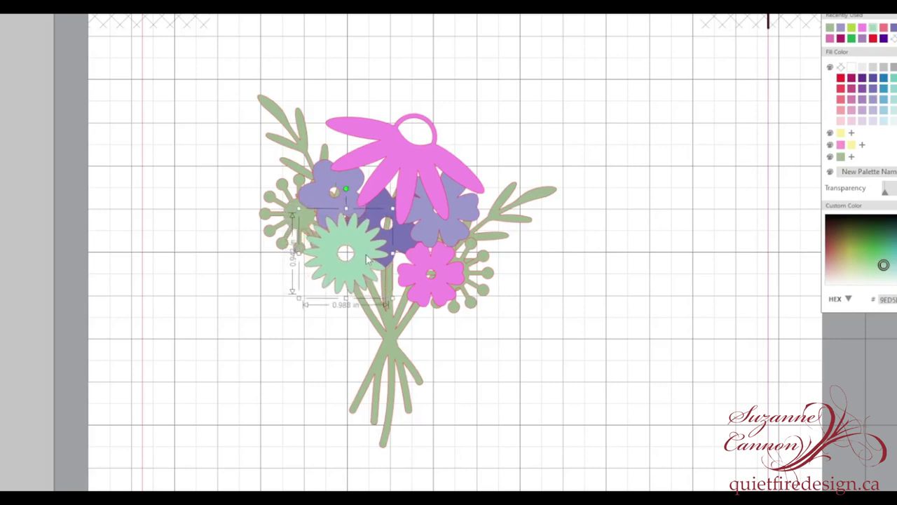
{"action": "left_click", "coordinate": [355, 183]}
{"action": "left_click_drag", "start_coordinate": [359, 173], "coordinate": [352, 187]}
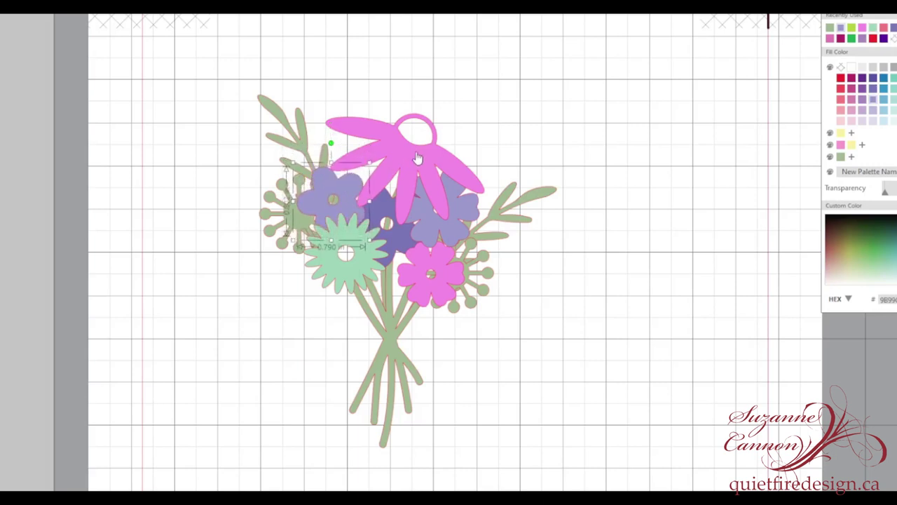
{"action": "left_click", "coordinate": [418, 158]}
{"action": "left_click_drag", "start_coordinate": [412, 135], "coordinate": [390, 145]}
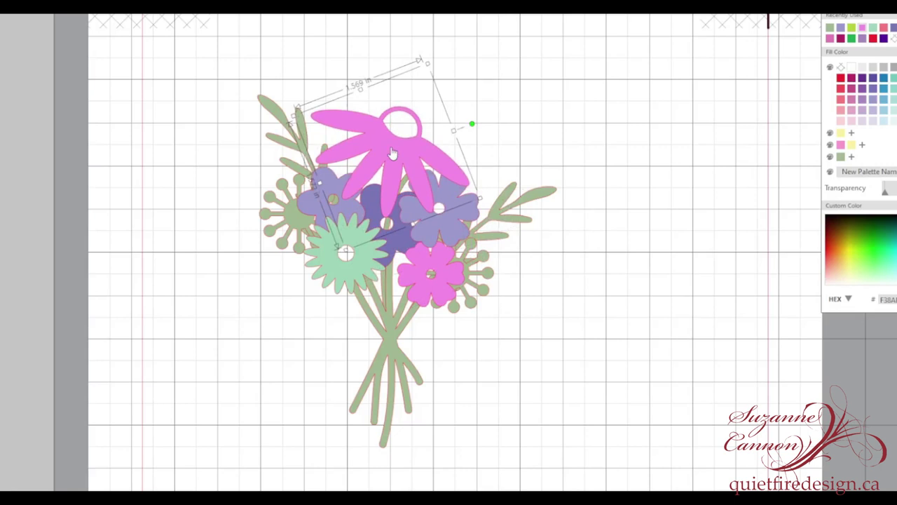
- Duplicate the large pink flower and move the copy to the right of the bouquet
{"action": "right_click", "coordinate": [394, 153]}
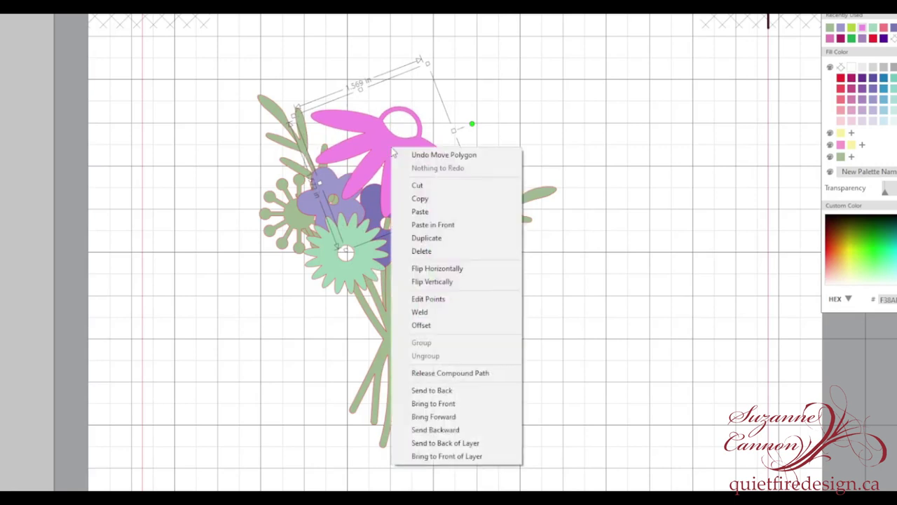
{"action": "left_click", "coordinate": [423, 238]}
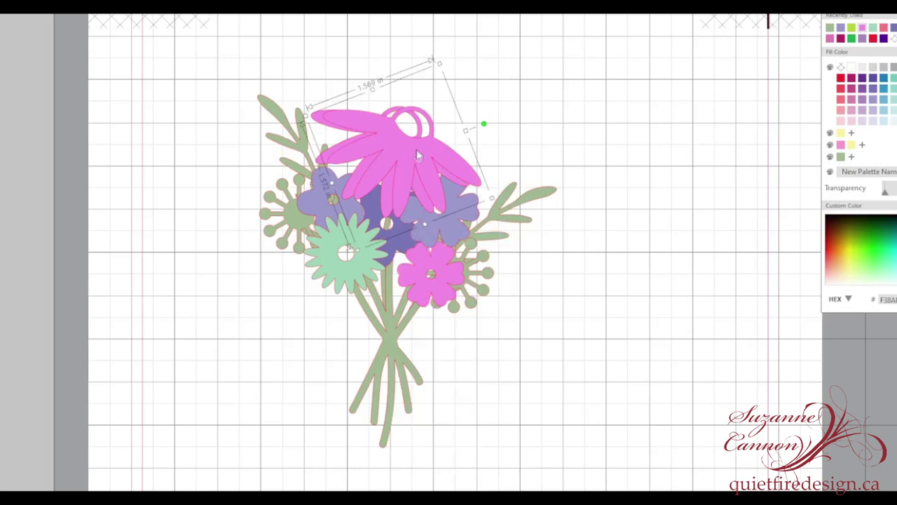
{"action": "left_click_drag", "start_coordinate": [418, 150], "coordinate": [587, 169]}
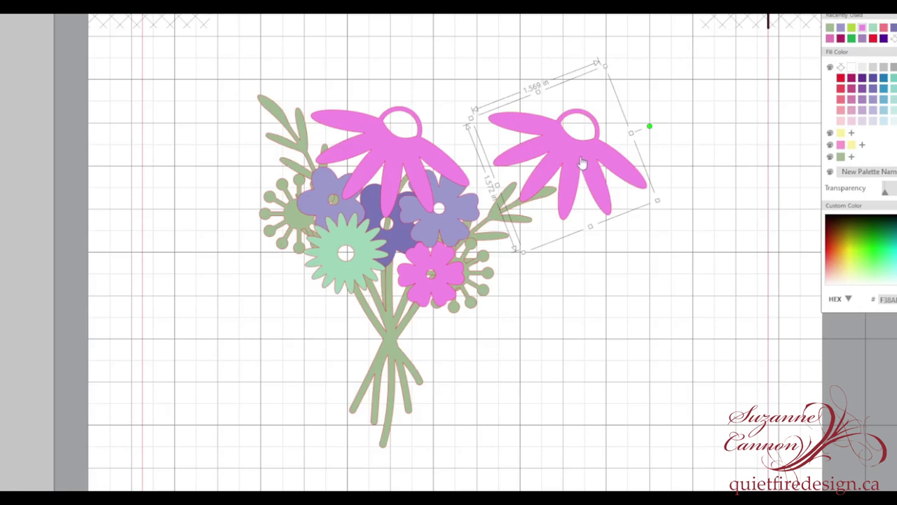
- Release the copy's compound path and weld the pieces to fill its centre hole
{"action": "right_click", "coordinate": [582, 163]}
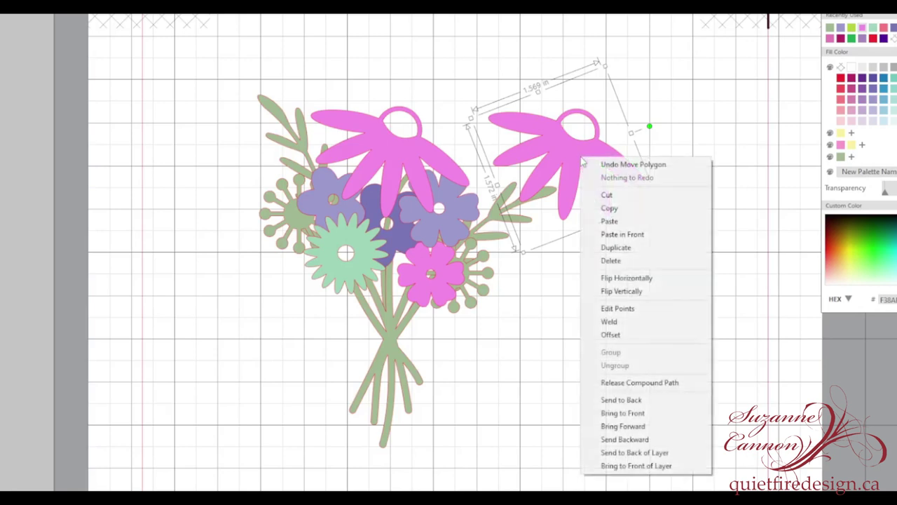
{"action": "left_click", "coordinate": [597, 383]}
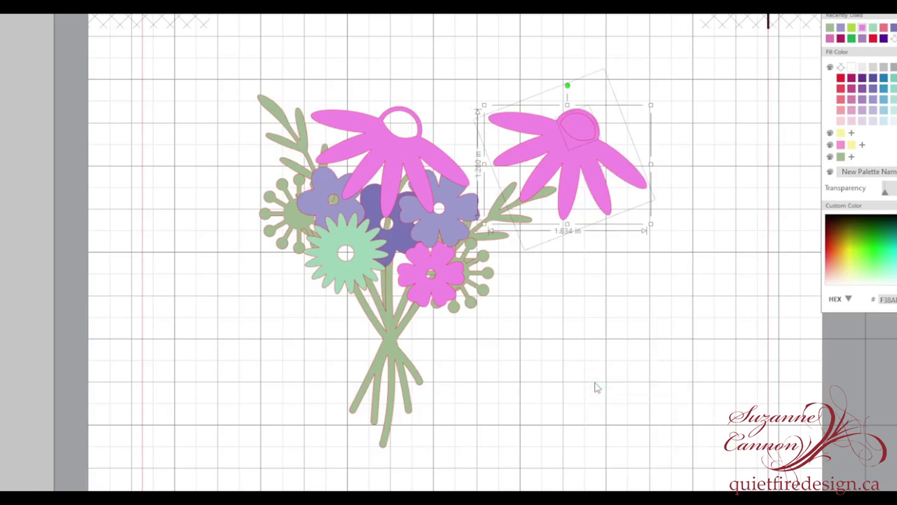
{"action": "right_click", "coordinate": [587, 163]}
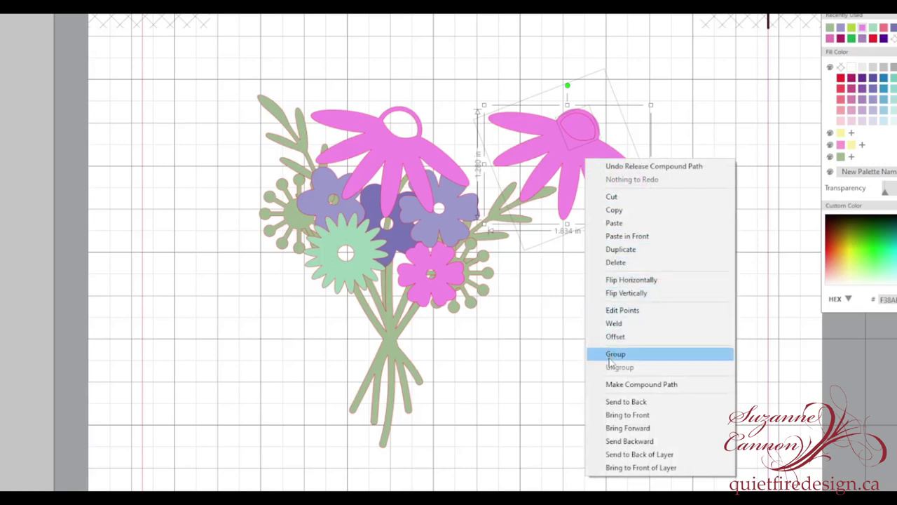
{"action": "left_click", "coordinate": [614, 324]}
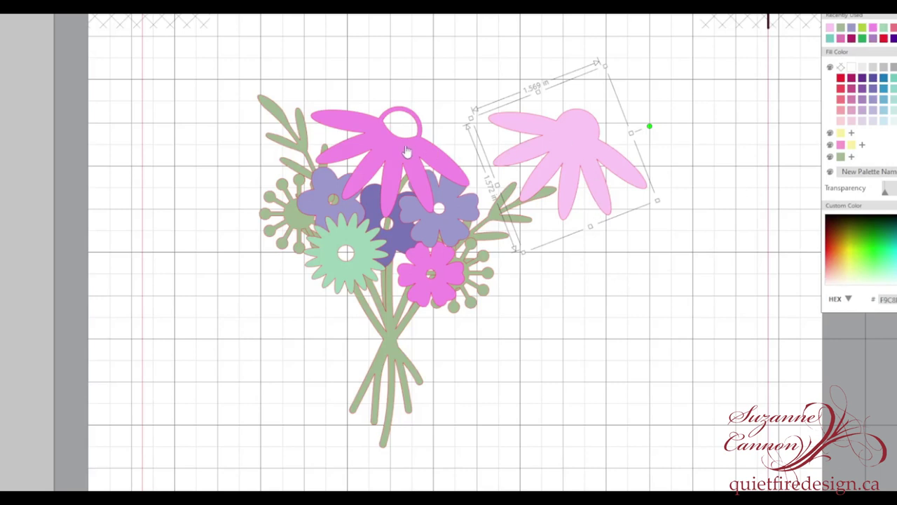
- Send the light pink flower to the back and centre-align it on the bright pink flower
{"action": "right_click", "coordinate": [556, 135]}
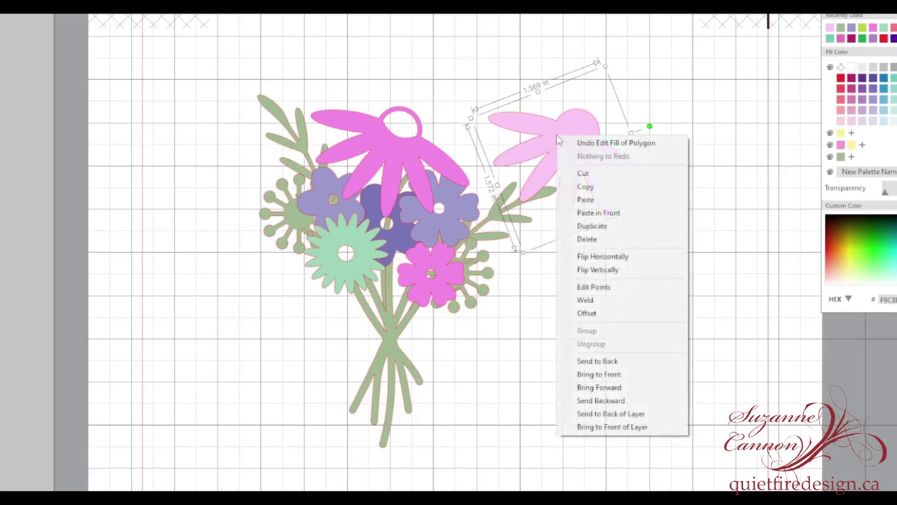
{"action": "left_click", "coordinate": [597, 360]}
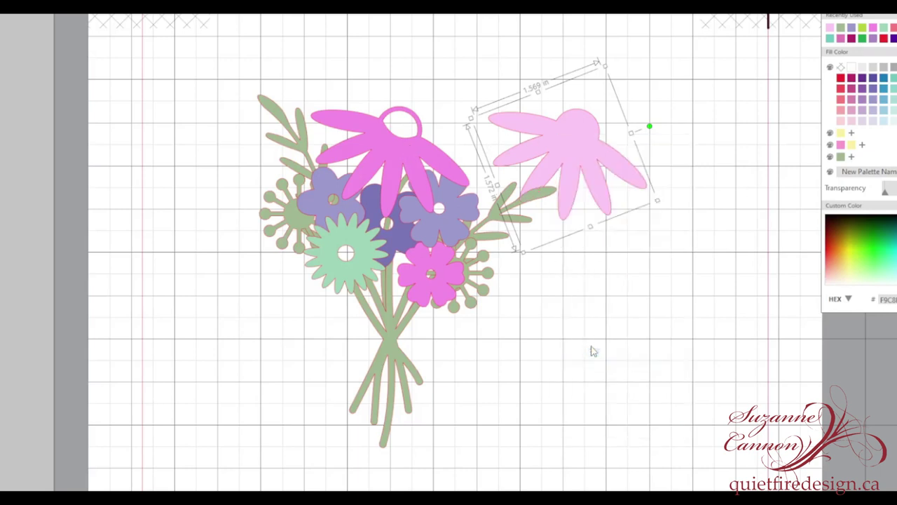
{"action": "left_click", "coordinate": [434, 163], "text": "shift"}
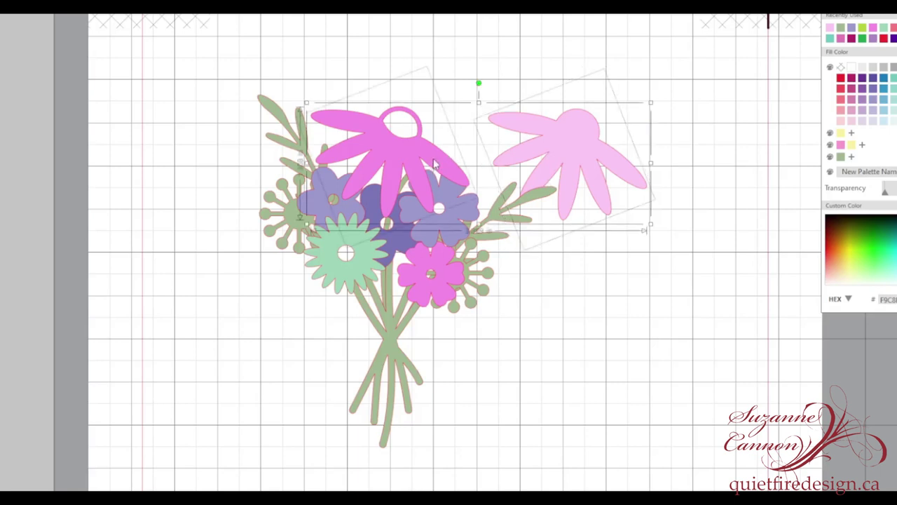
{"action": "left_click", "coordinate": [414, 36]}
{"action": "left_click_drag", "start_coordinate": [382, 76], "coordinate": [588, 133]}
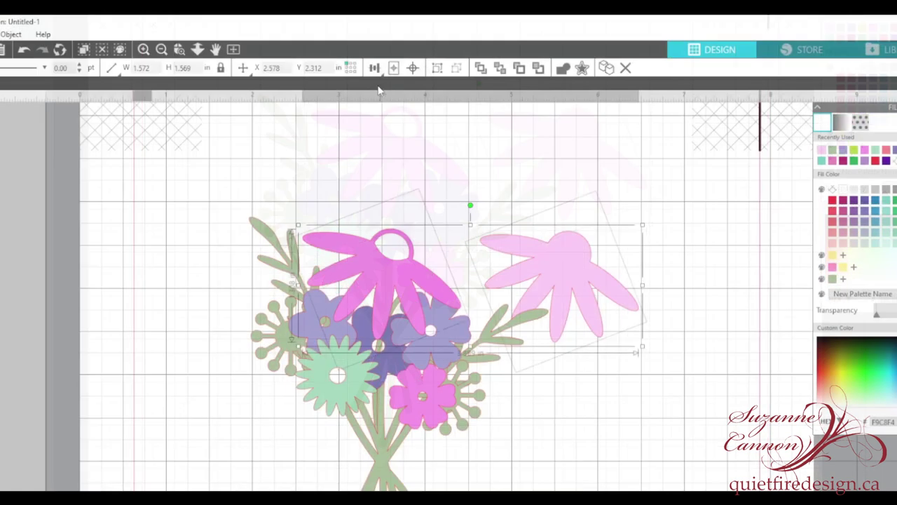
{"action": "left_click", "coordinate": [387, 0]}
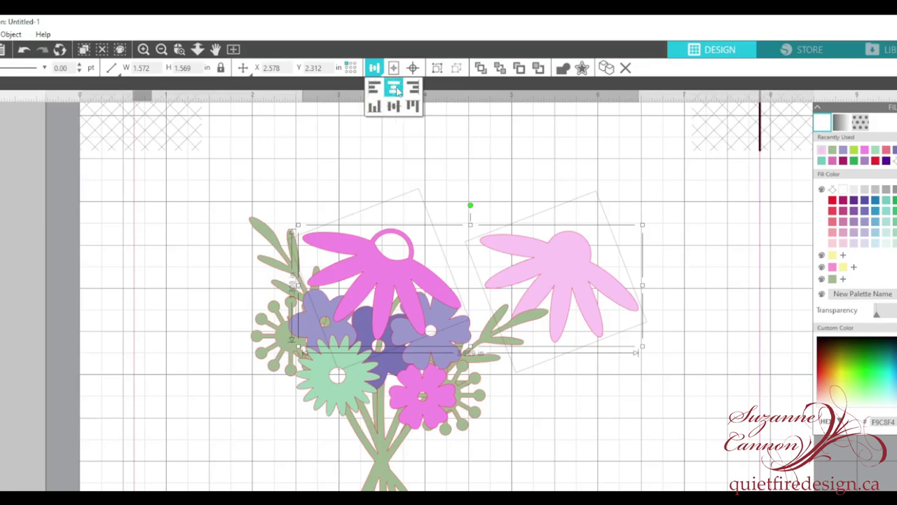
{"action": "left_click", "coordinate": [397, 89]}
{"action": "left_click", "coordinate": [395, 87]}
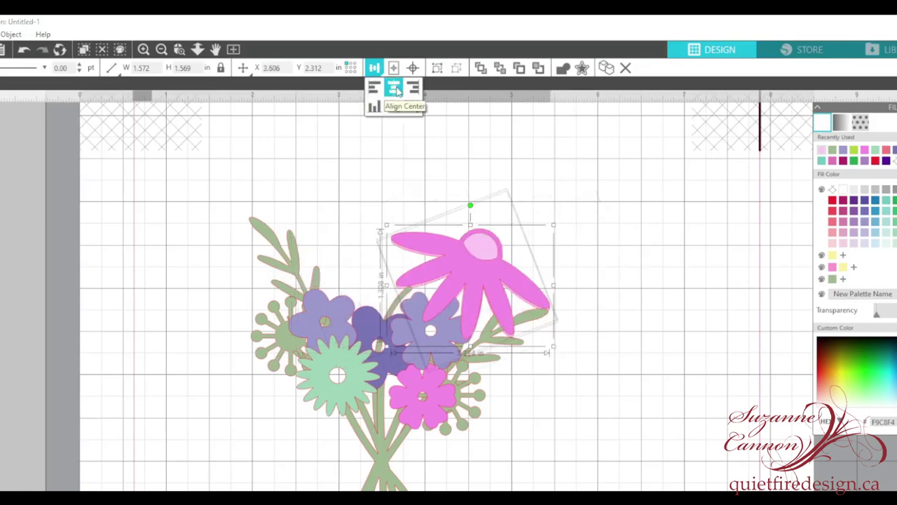
{"action": "left_click", "coordinate": [395, 106]}
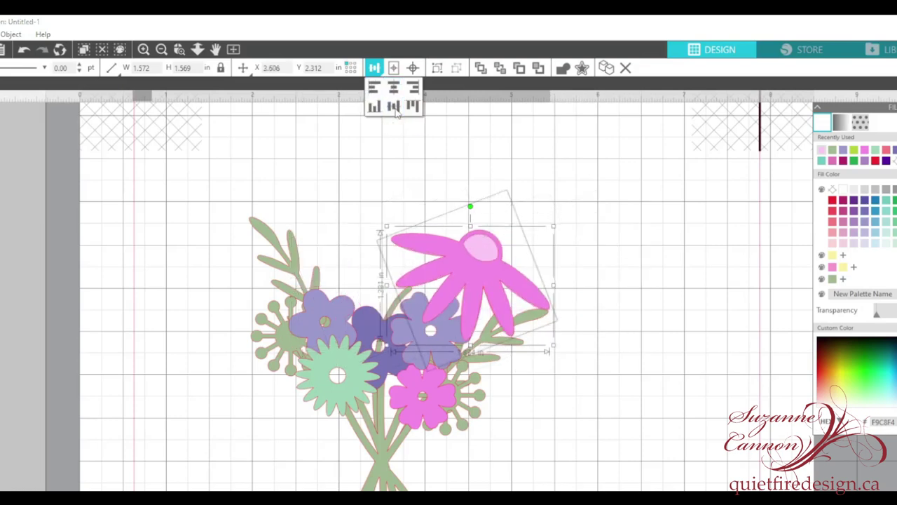
{"action": "left_click", "coordinate": [586, 281]}
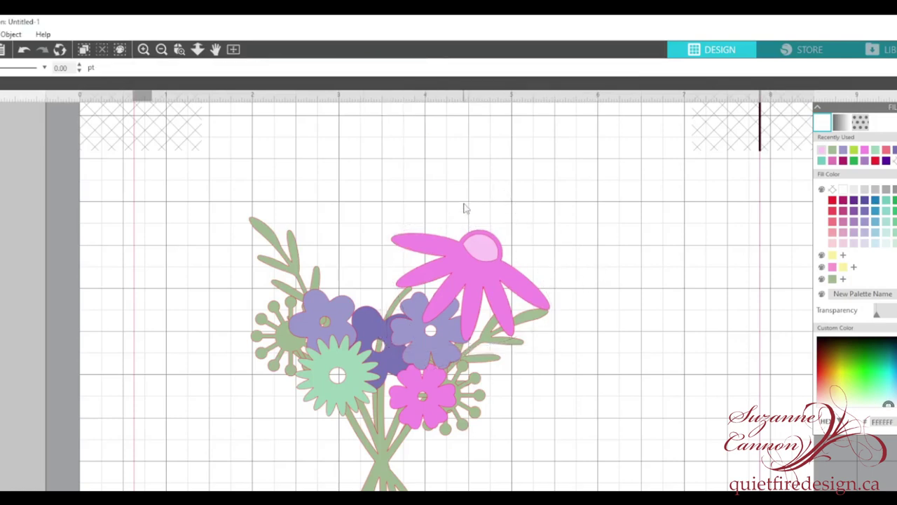
- Group the large pink daisy with its centre and move it left
{"action": "left_click", "coordinate": [487, 249]}
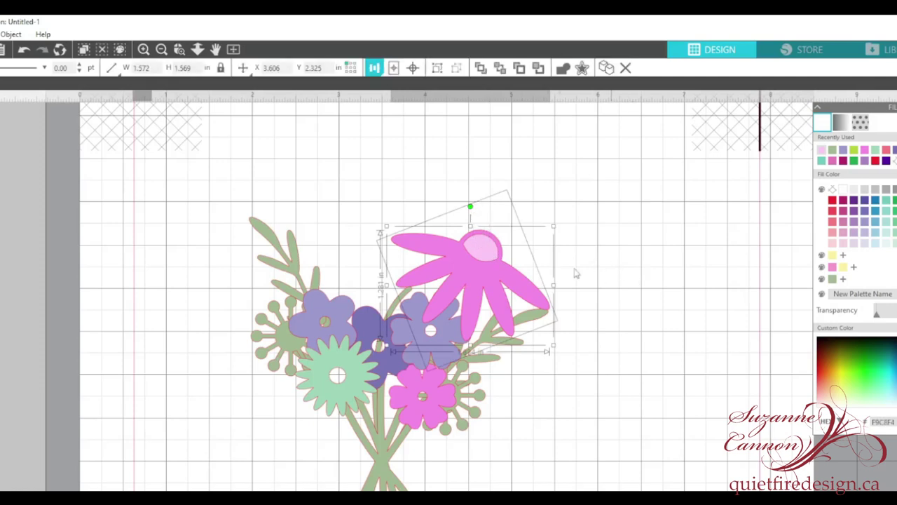
{"action": "right_click", "coordinate": [497, 255]}
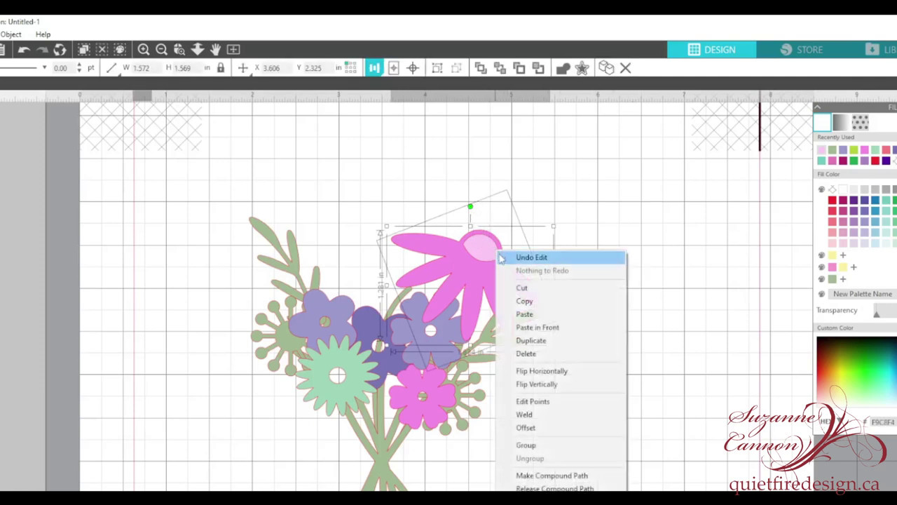
{"action": "left_click", "coordinate": [530, 446]}
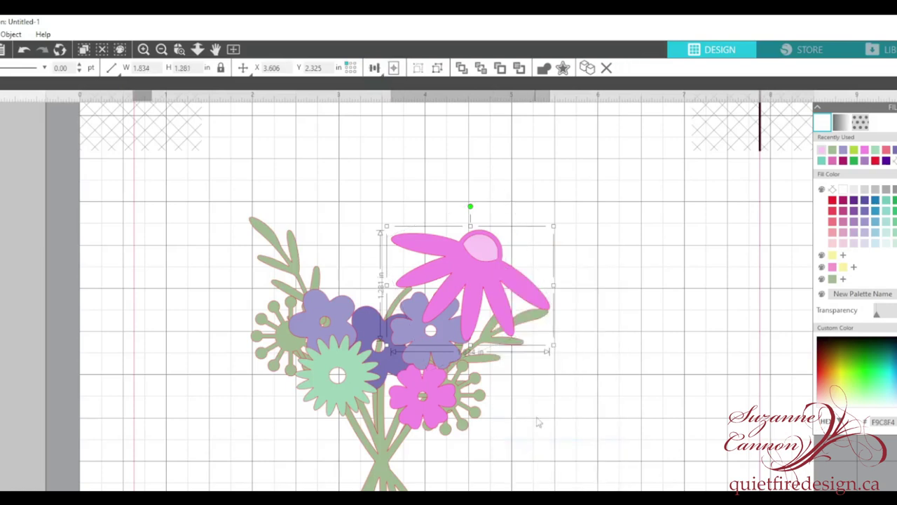
{"action": "left_click_drag", "start_coordinate": [487, 270], "coordinate": [436, 269]}
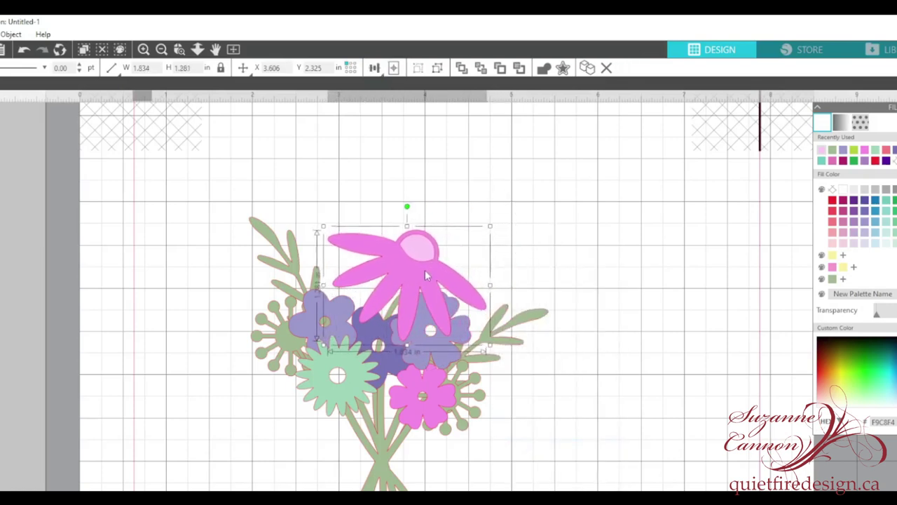
- Lower the pink daisy into the bouquet and shrink the dark purple flower slightly
{"action": "left_click_drag", "start_coordinate": [425, 274], "coordinate": [423, 285]}
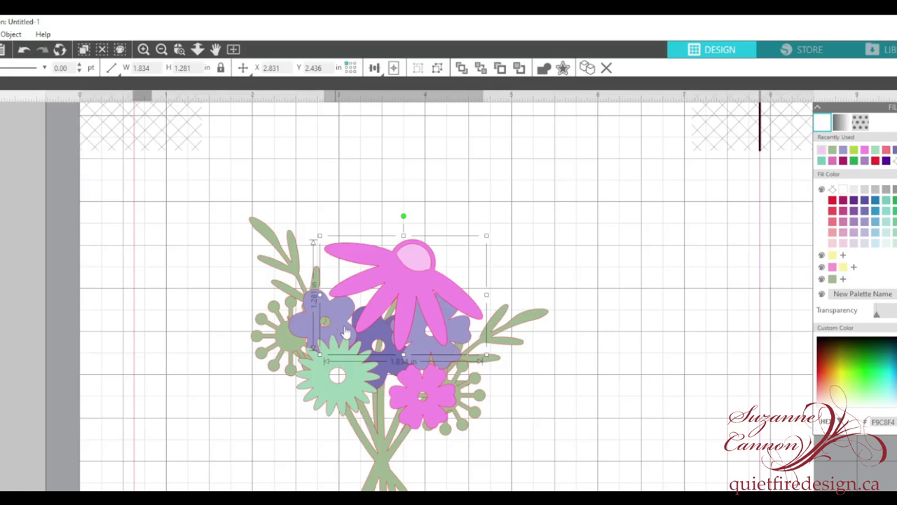
{"action": "left_click", "coordinate": [381, 355]}
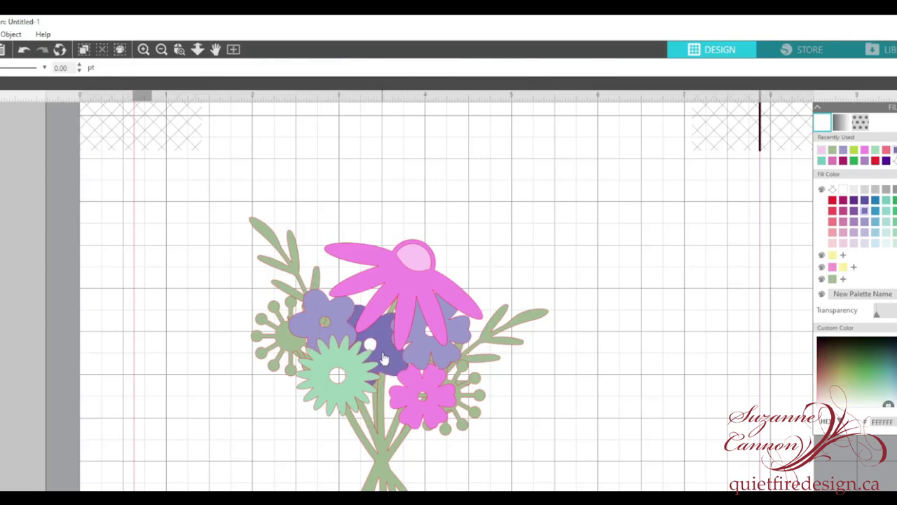
{"action": "left_click", "coordinate": [385, 357]}
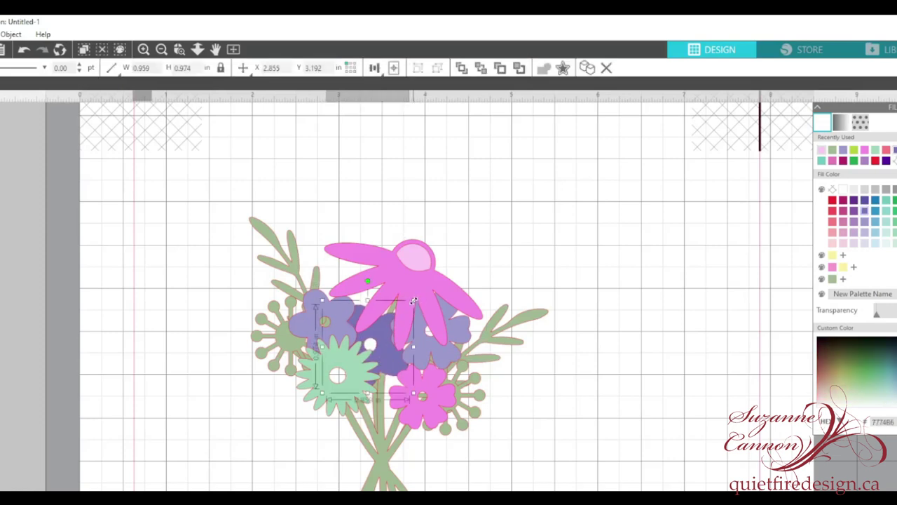
{"action": "left_click_drag", "start_coordinate": [413, 300], "coordinate": [404, 311]}
{"action": "left_click_drag", "start_coordinate": [383, 342], "coordinate": [390, 337]}
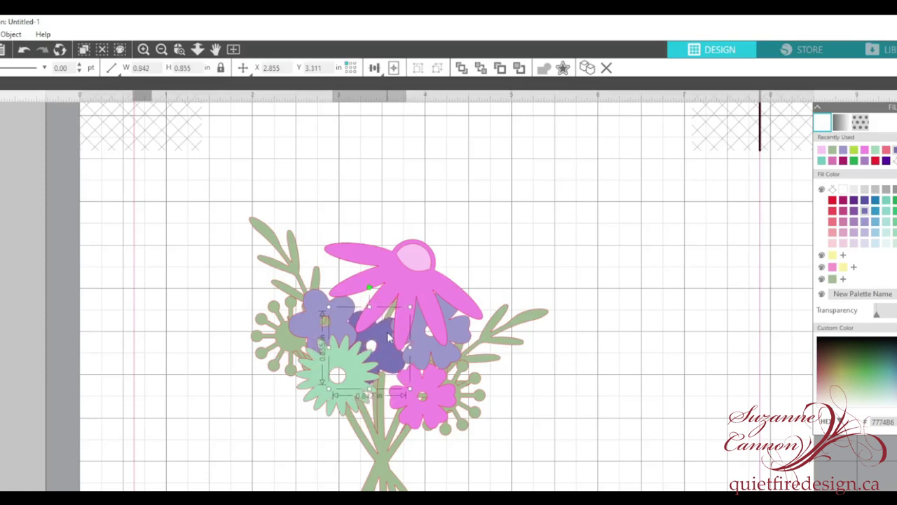
- Shrink the light purple flower to 0.845 in wide and nudge it lower
{"action": "left_click", "coordinate": [423, 355]}
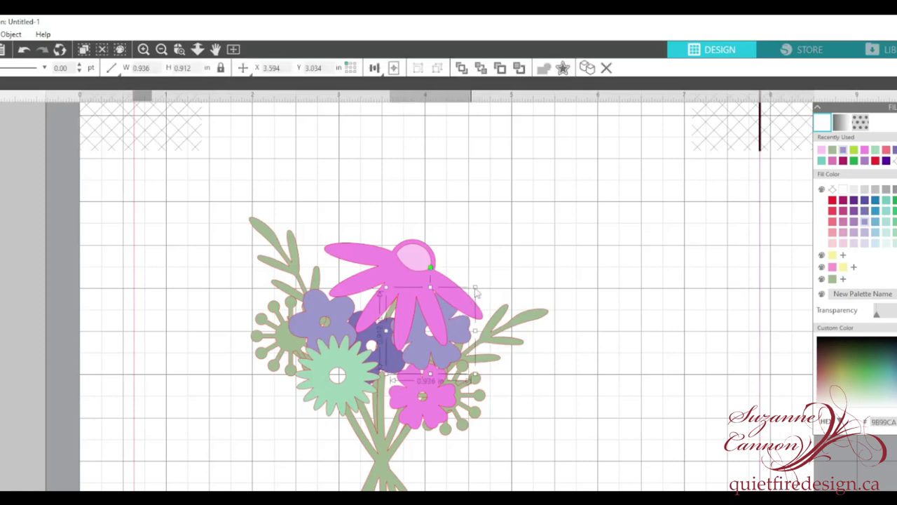
{"action": "left_click_drag", "start_coordinate": [475, 287], "coordinate": [465, 301]}
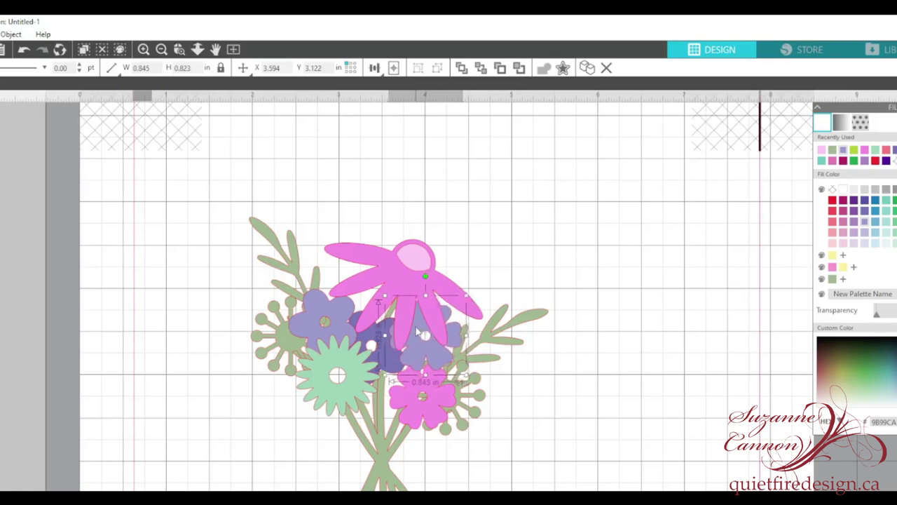
{"action": "left_click_drag", "start_coordinate": [420, 330], "coordinate": [418, 334]}
{"action": "left_click", "coordinate": [527, 429]}
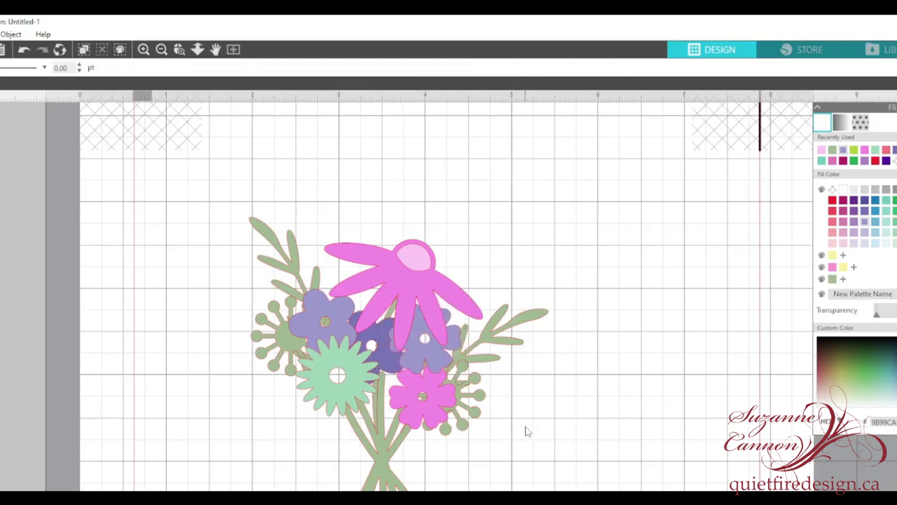
{"action": "left_click", "coordinate": [432, 410]}
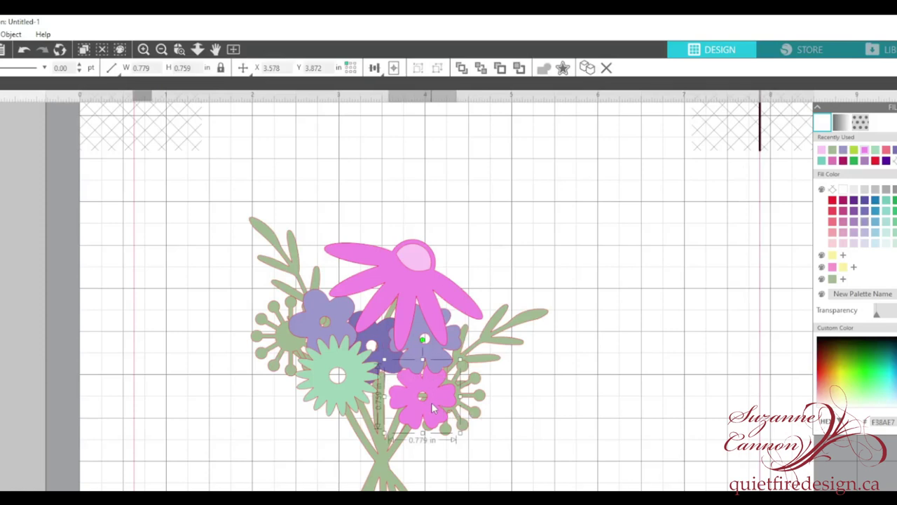
- Duplicate the small pink flower, release its compound path, weld it solid, and fill it light pink
{"action": "right_click", "coordinate": [432, 410]}
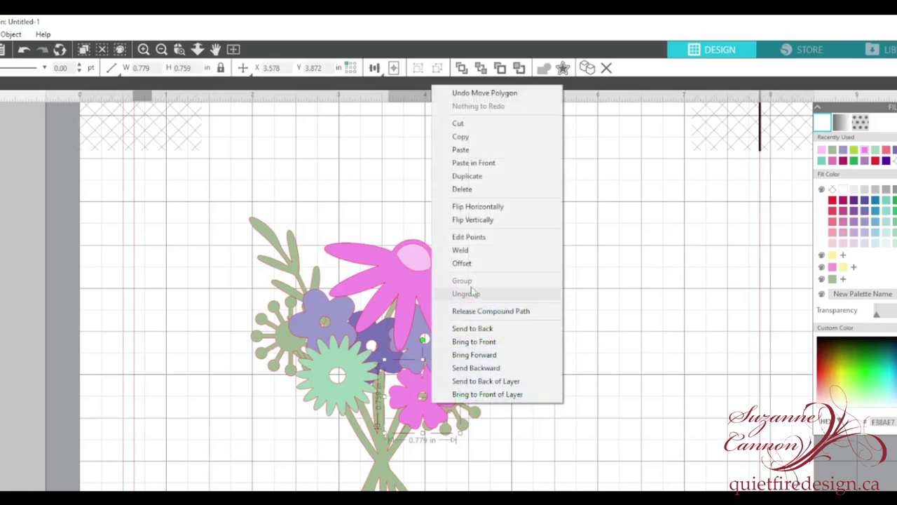
{"action": "left_click", "coordinate": [481, 176]}
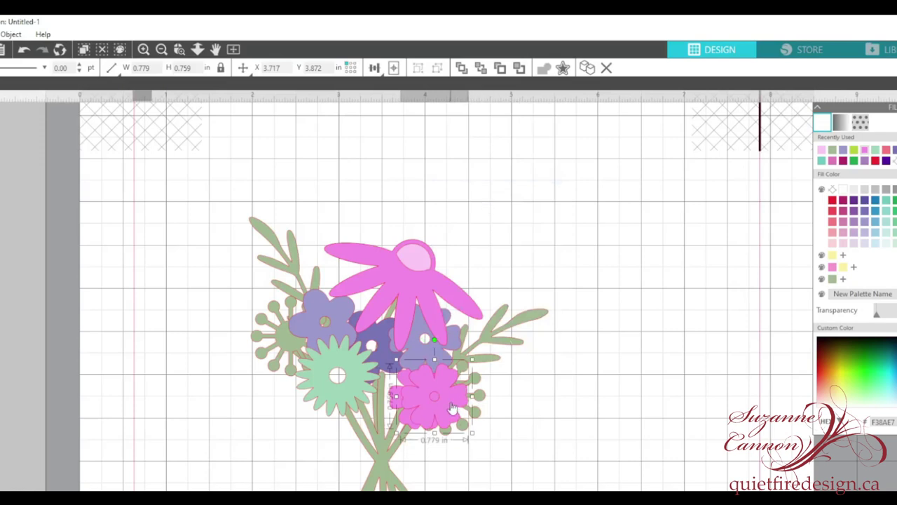
{"action": "left_click_drag", "start_coordinate": [452, 409], "coordinate": [561, 412]}
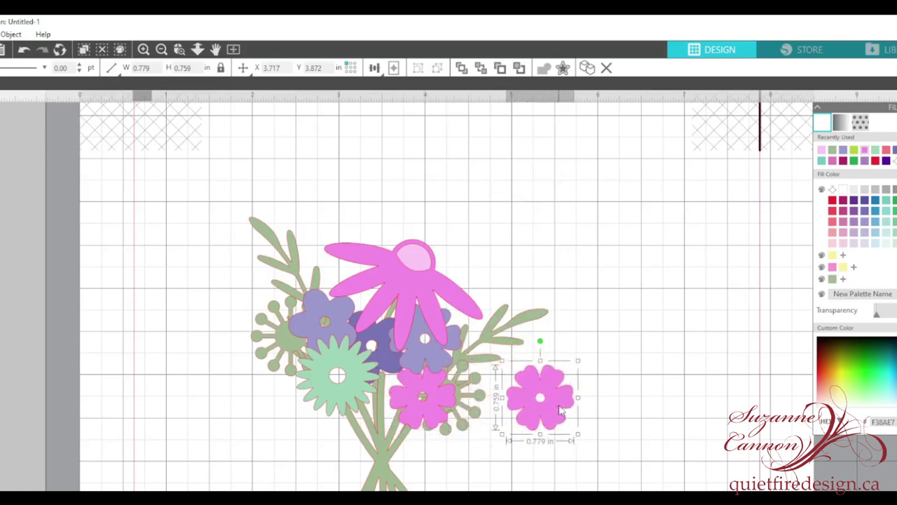
{"action": "right_click", "coordinate": [554, 403]}
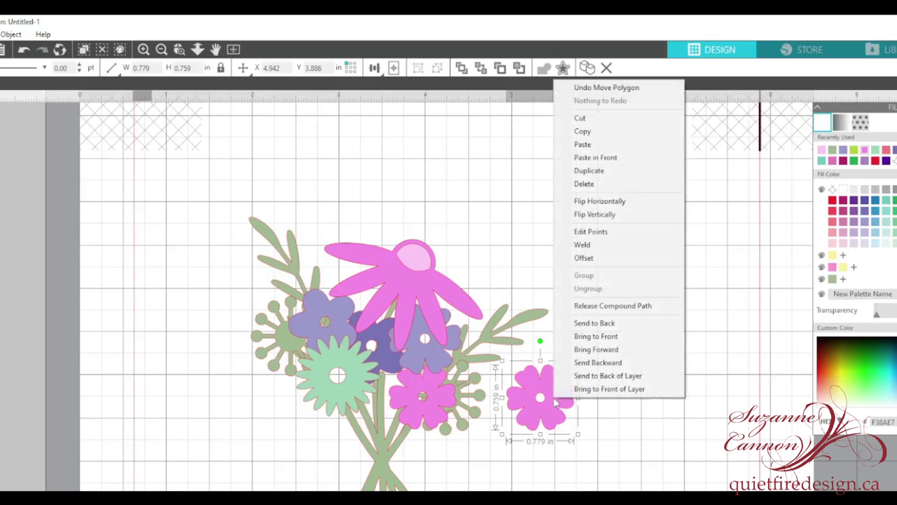
{"action": "left_click", "coordinate": [582, 305]}
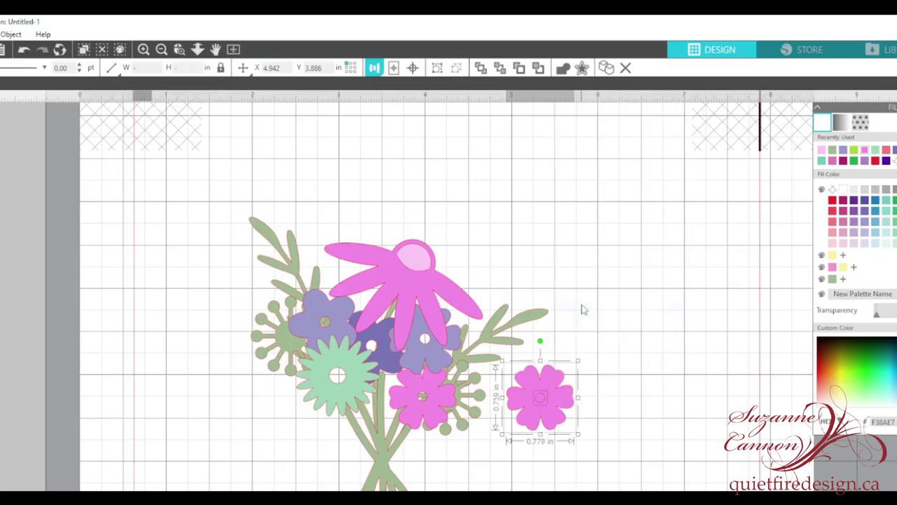
{"action": "right_click", "coordinate": [562, 403]}
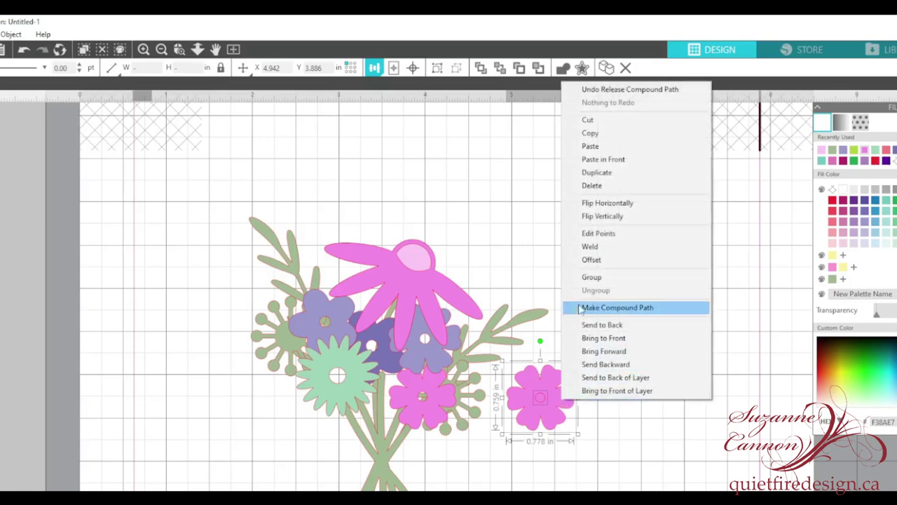
{"action": "left_click", "coordinate": [591, 249]}
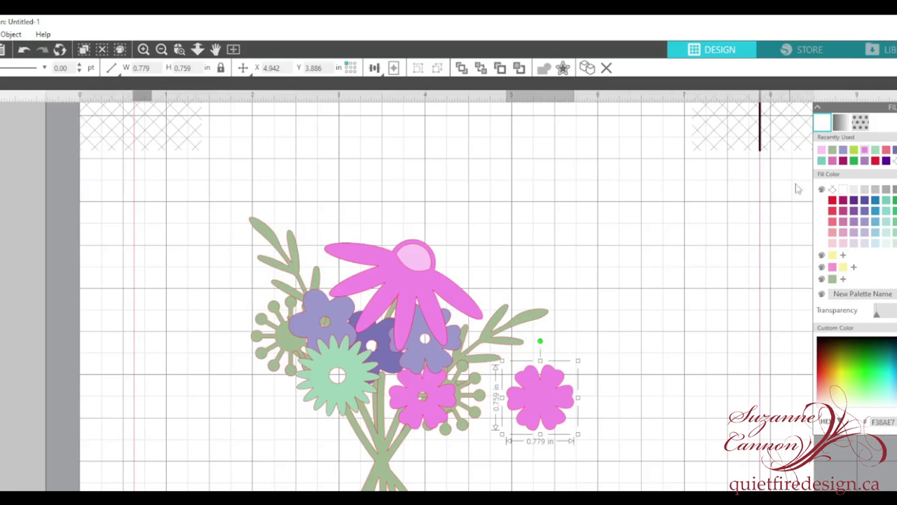
{"action": "left_click", "coordinate": [822, 150]}
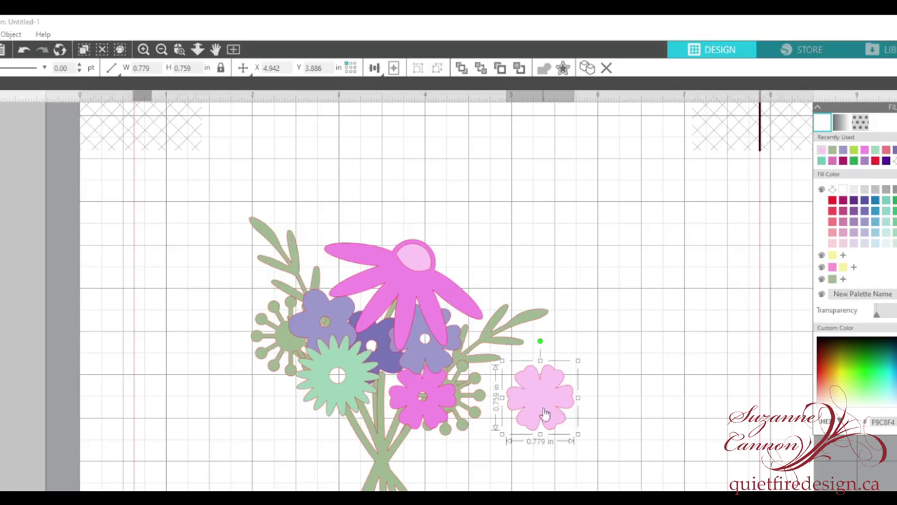
- Align the light-pink copy centre and middle with the original pink flower
{"action": "left_click_drag", "start_coordinate": [545, 413], "coordinate": [546, 414]}
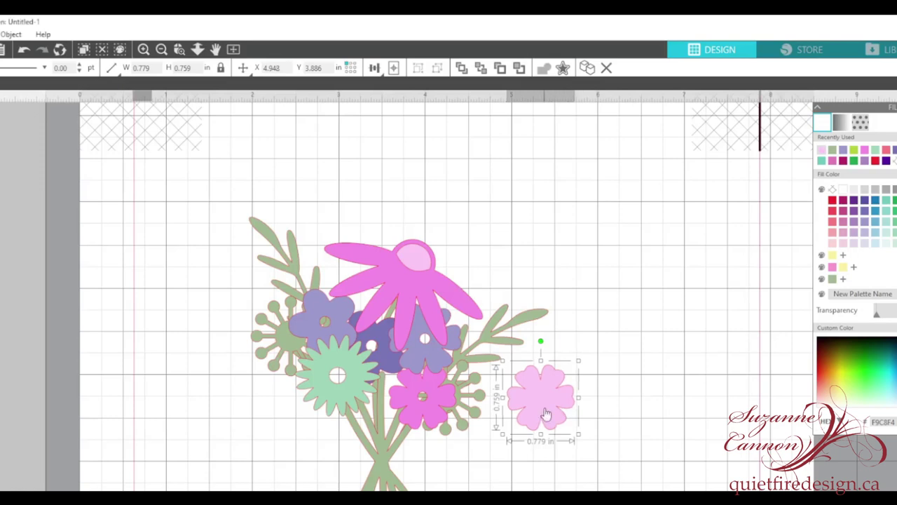
{"action": "left_click", "coordinate": [443, 410], "text": "shift"}
{"action": "left_click", "coordinate": [374, 68]}
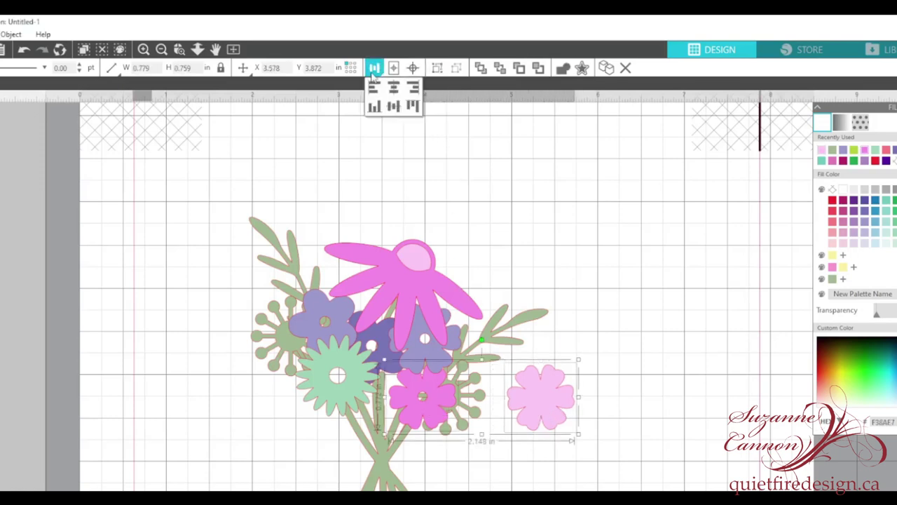
{"action": "left_click", "coordinate": [394, 106]}
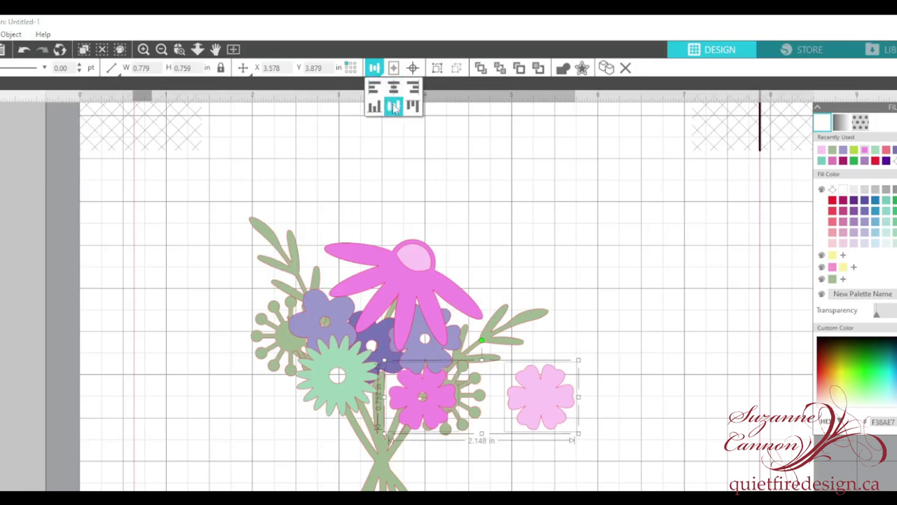
{"action": "left_click", "coordinate": [393, 88]}
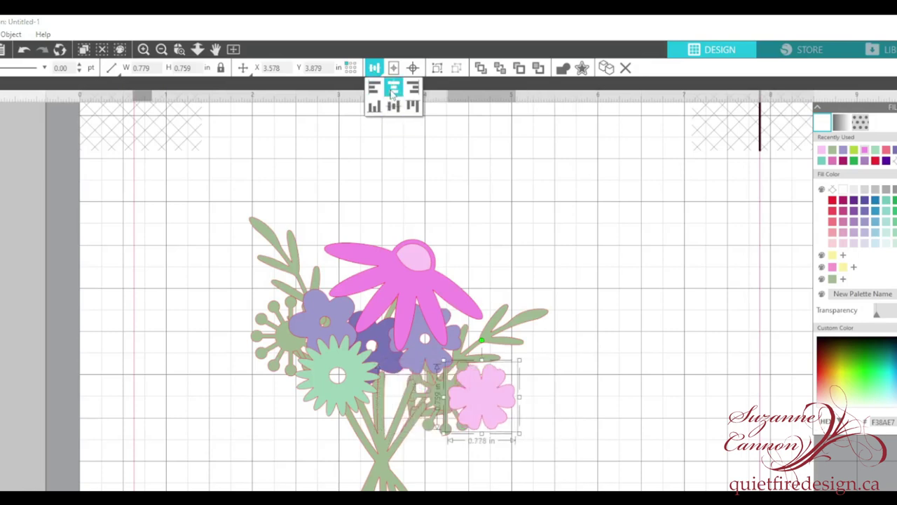
- Send the light-pink copy behind the small pink flower
{"action": "left_click", "coordinate": [582, 354]}
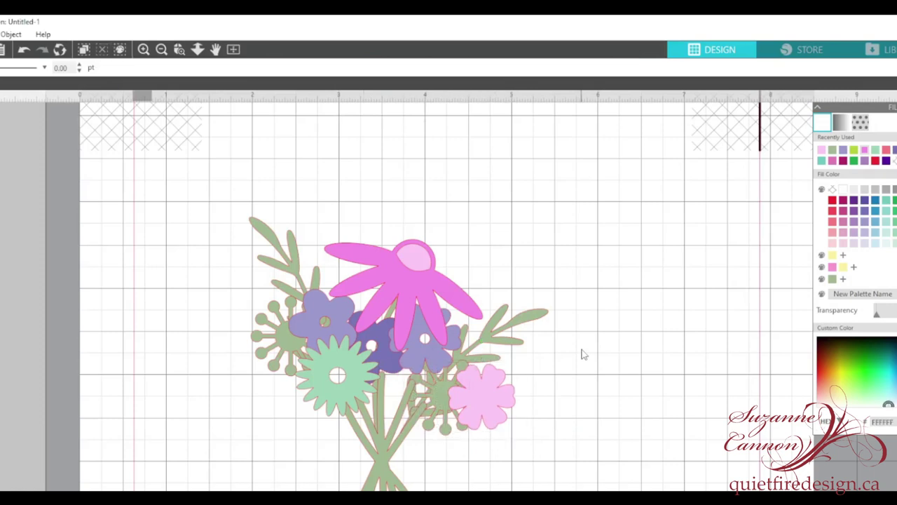
{"action": "left_click", "coordinate": [494, 398]}
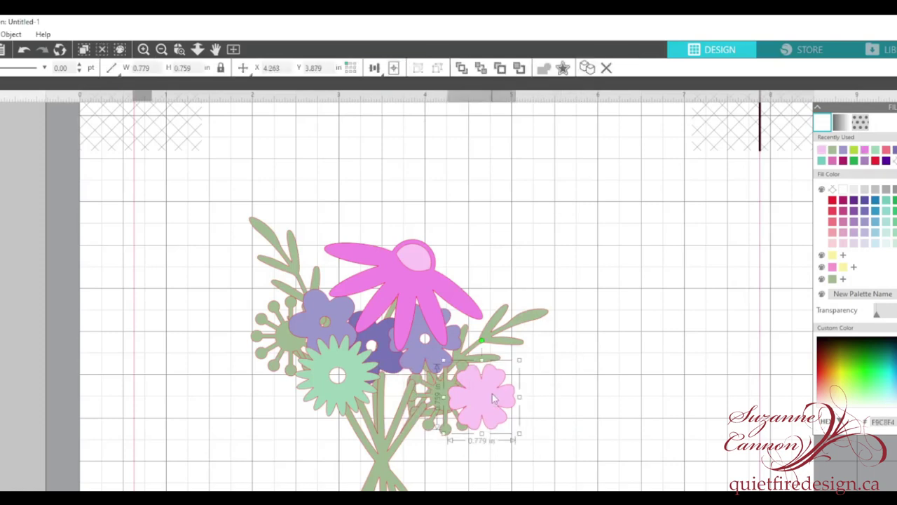
{"action": "right_click", "coordinate": [494, 398]}
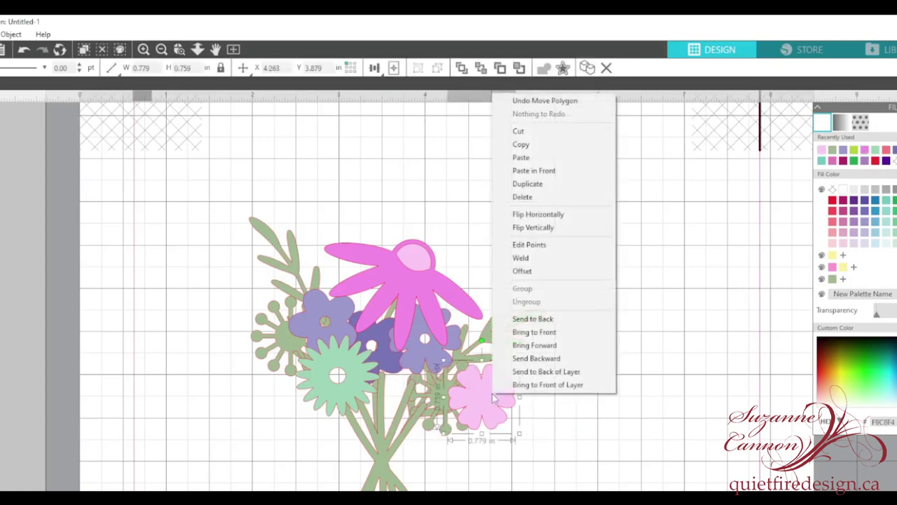
{"action": "left_click", "coordinate": [533, 319]}
{"action": "left_click", "coordinate": [586, 427]}
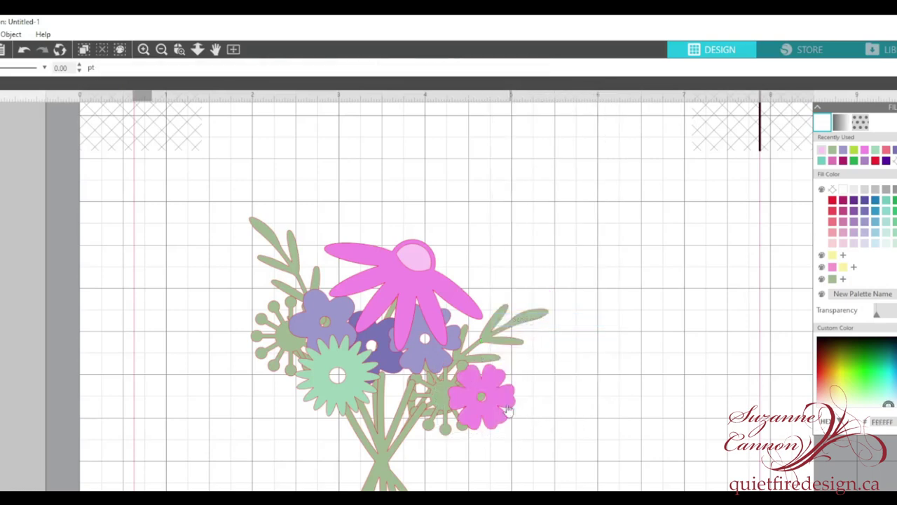
{"action": "left_click_drag", "start_coordinate": [493, 407], "coordinate": [493, 407]}
- Move the small pink flower over the green stems, rotate it slightly, and tuck the starburst in
{"action": "left_click", "coordinate": [541, 371]}
{"action": "left_click", "coordinate": [503, 398]}
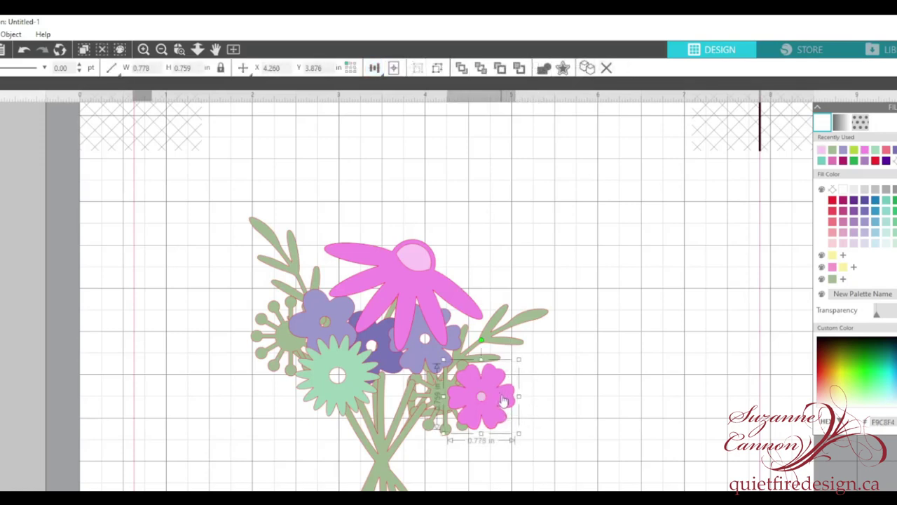
{"action": "left_click_drag", "start_coordinate": [504, 399], "coordinate": [432, 387]}
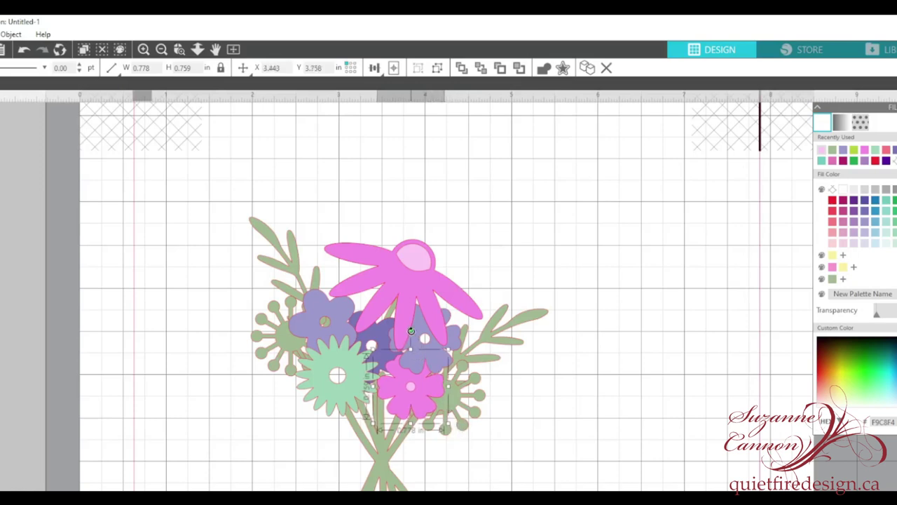
{"action": "left_click_drag", "start_coordinate": [413, 336], "coordinate": [419, 334]}
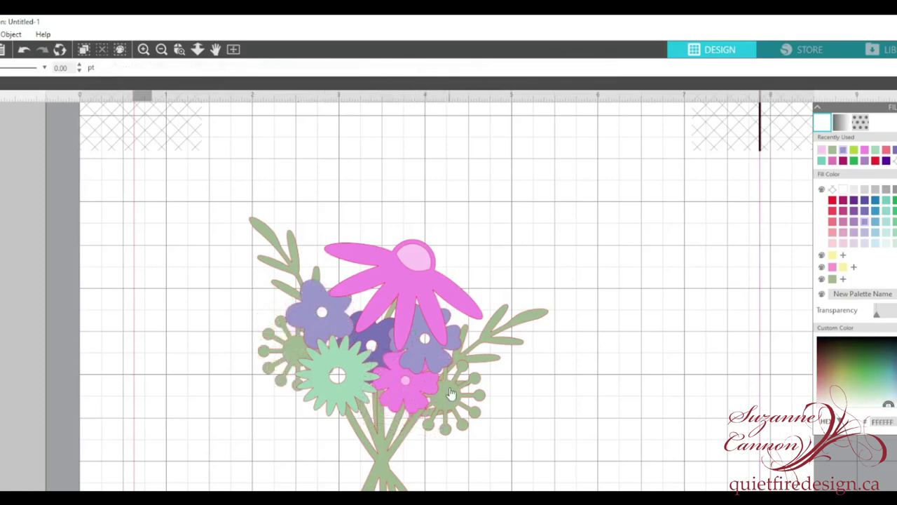
{"action": "left_click_drag", "start_coordinate": [452, 398], "coordinate": [433, 393]}
{"action": "left_click", "coordinate": [463, 413]}
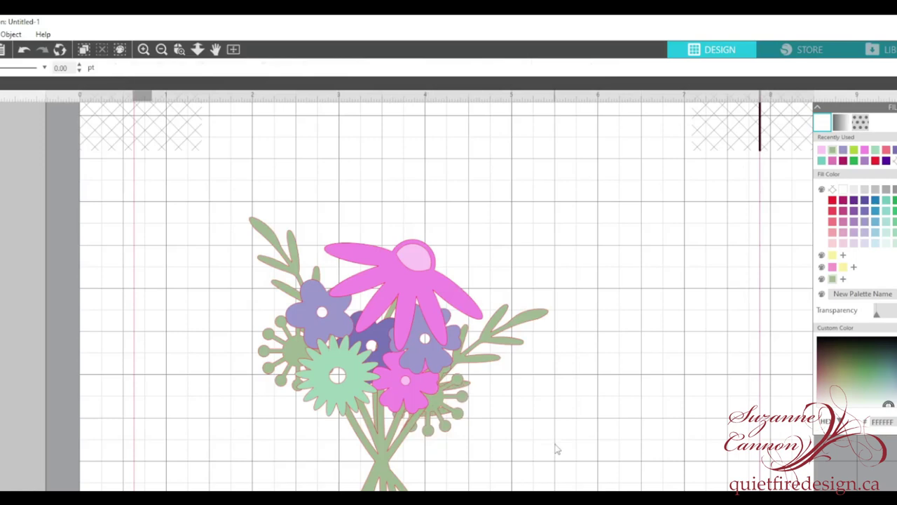
- Nudge a green stem piece, then group all the bouquet pieces together
{"action": "left_click", "coordinate": [376, 415]}
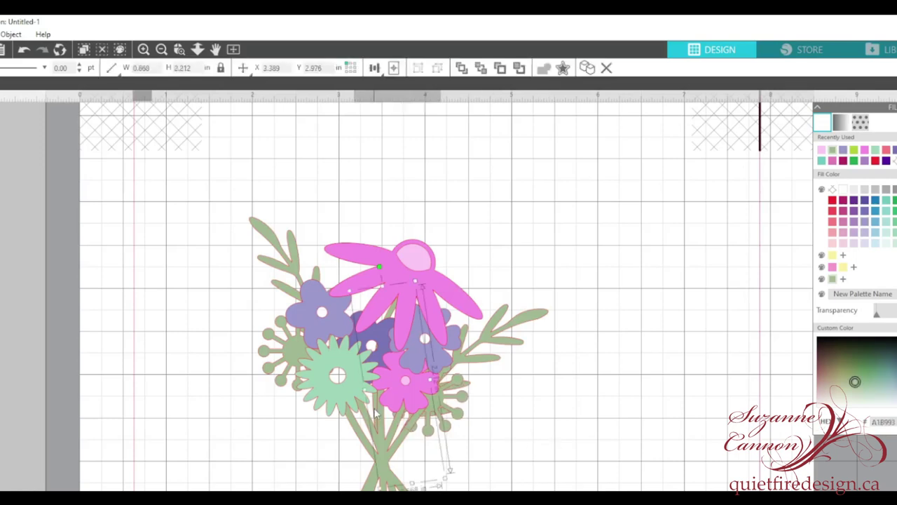
{"action": "left_click_drag", "start_coordinate": [376, 414], "coordinate": [380, 405]}
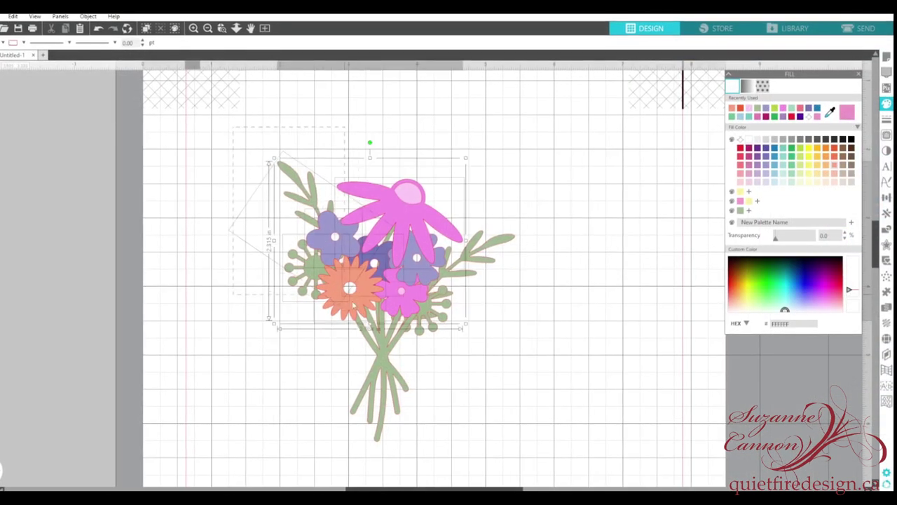
{"action": "left_click_drag", "start_coordinate": [345, 295], "coordinate": [537, 456]}
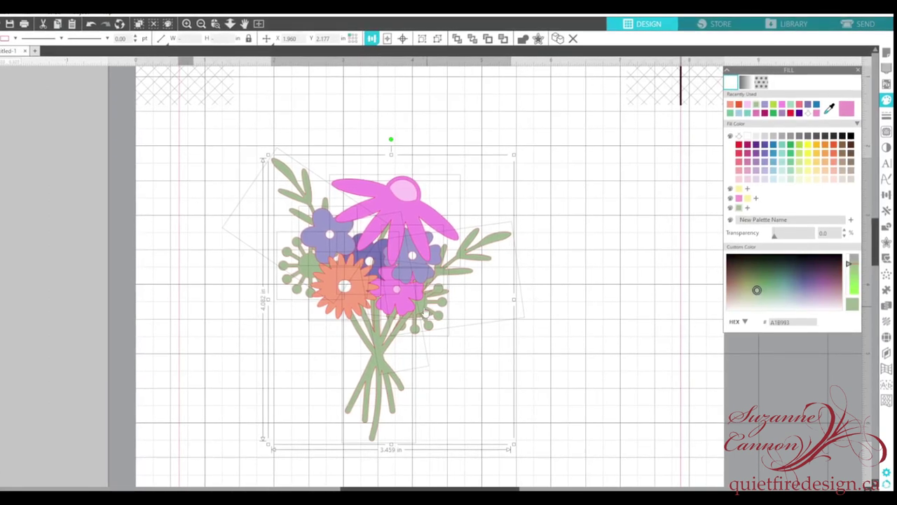
{"action": "right_click", "coordinate": [425, 312]}
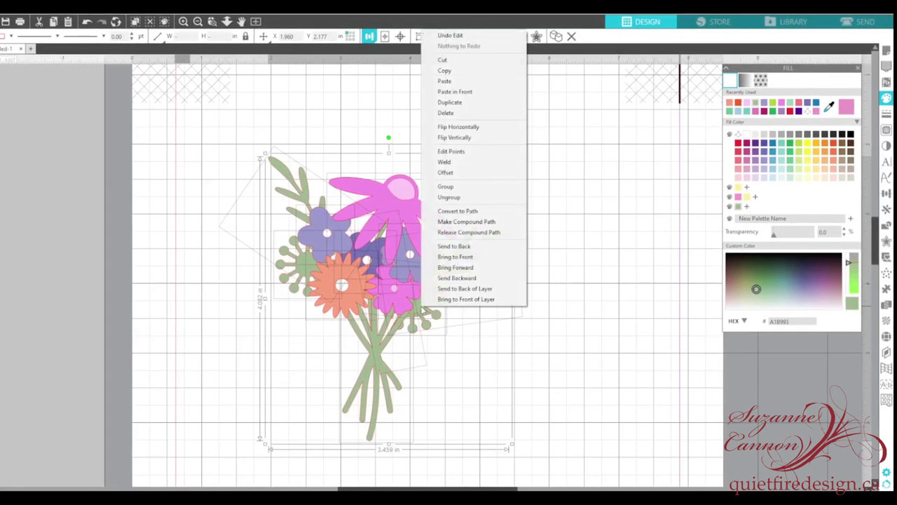
{"action": "left_click", "coordinate": [447, 187]}
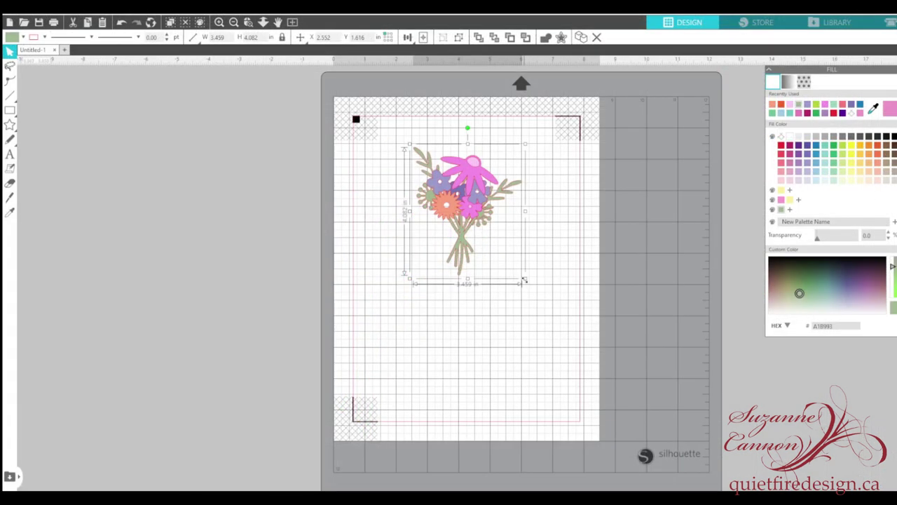
- Resize the grouped bouquet to 3.897 × 4.600 in and reposition it slightly right
{"action": "left_click_drag", "start_coordinate": [527, 284], "coordinate": [574, 337]}
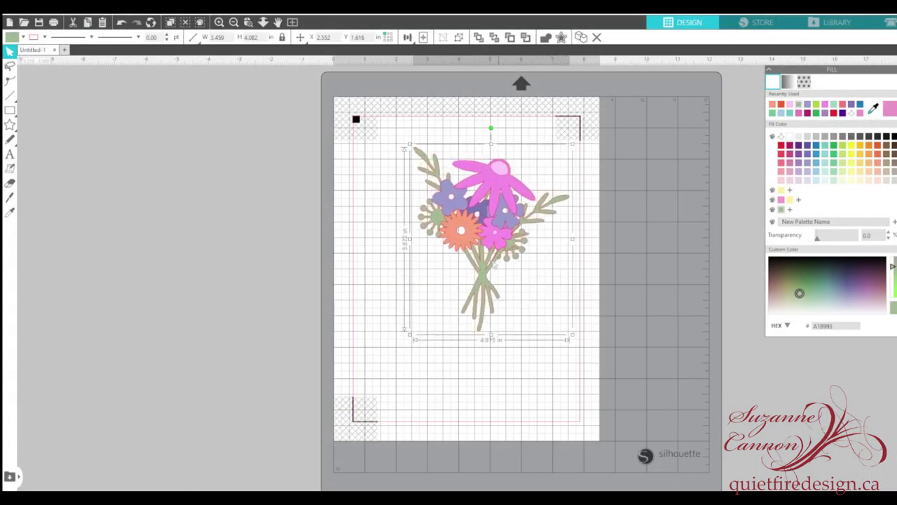
{"action": "left_click_drag", "start_coordinate": [483, 237], "coordinate": [471, 243]}
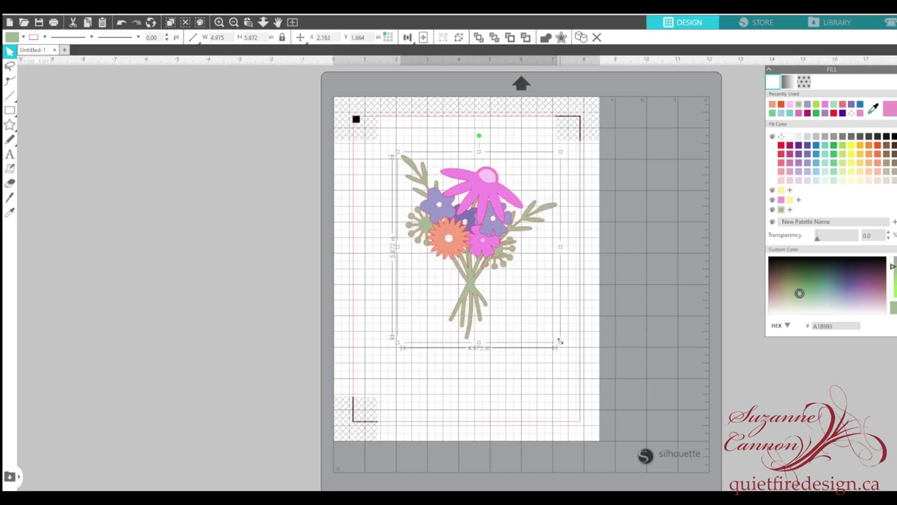
{"action": "left_click_drag", "start_coordinate": [561, 345], "coordinate": [533, 300]}
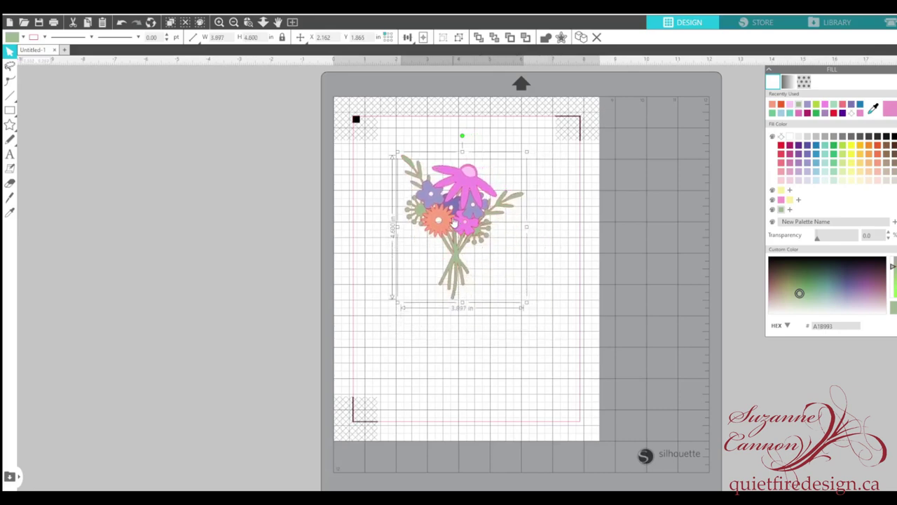
{"action": "left_click_drag", "start_coordinate": [454, 223], "coordinate": [461, 219]}
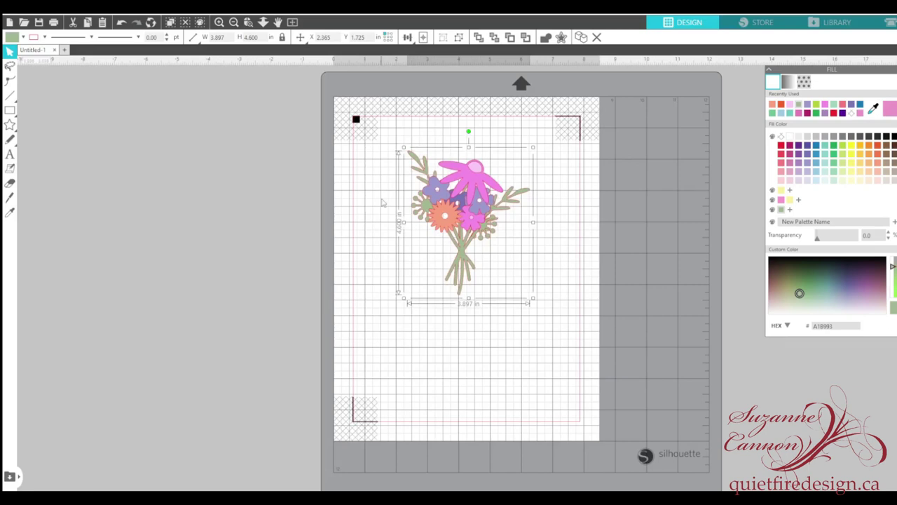
{"action": "left_click", "coordinate": [382, 203]}
- Draw a 5.076 × 5.201 in rounded rectangle around the bouquet
{"action": "mouse_move", "coordinate": [10, 111]}
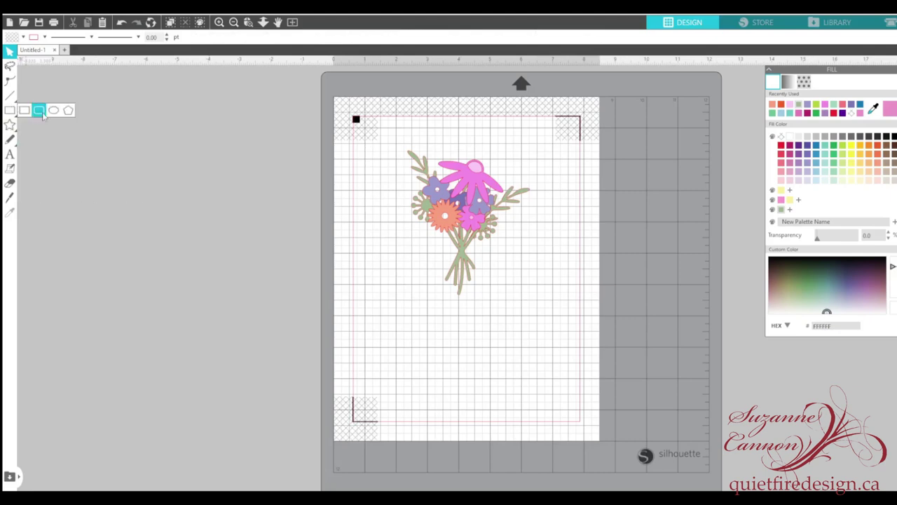
{"action": "left_click", "coordinate": [41, 114]}
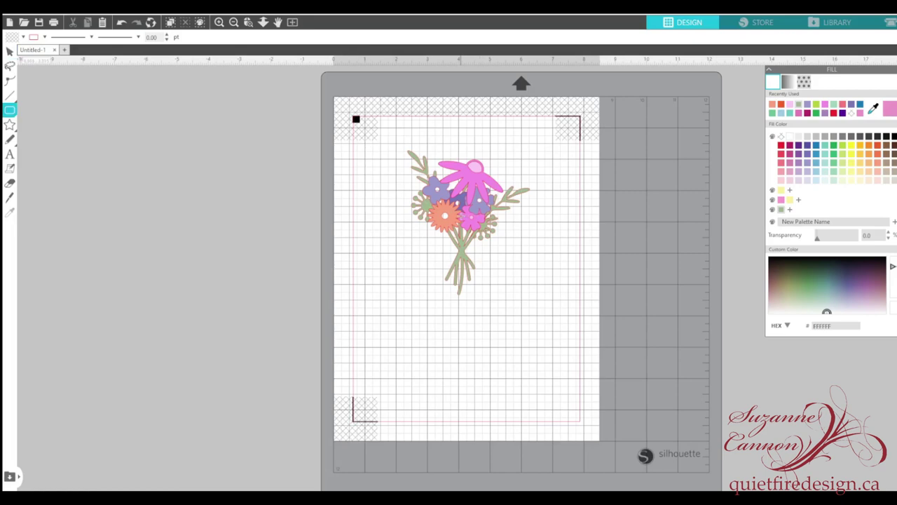
{"action": "mouse_move", "coordinate": [461, 216]}
{"action": "left_mouse_down"}
{"action": "mouse_move", "coordinate": [471, 245]}
{"action": "mouse_move", "coordinate": [500, 177]}
{"action": "mouse_move", "coordinate": [542, 139]}
{"action": "left_mouse_up"}
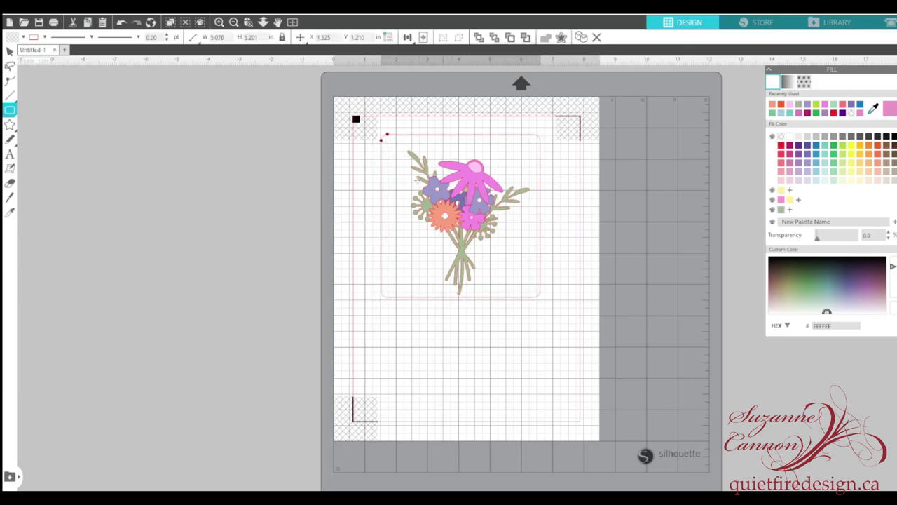
- Align Center and Align Middle the bouquet with the rectangle, then shift both slightly right
{"action": "left_click", "coordinate": [10, 52]}
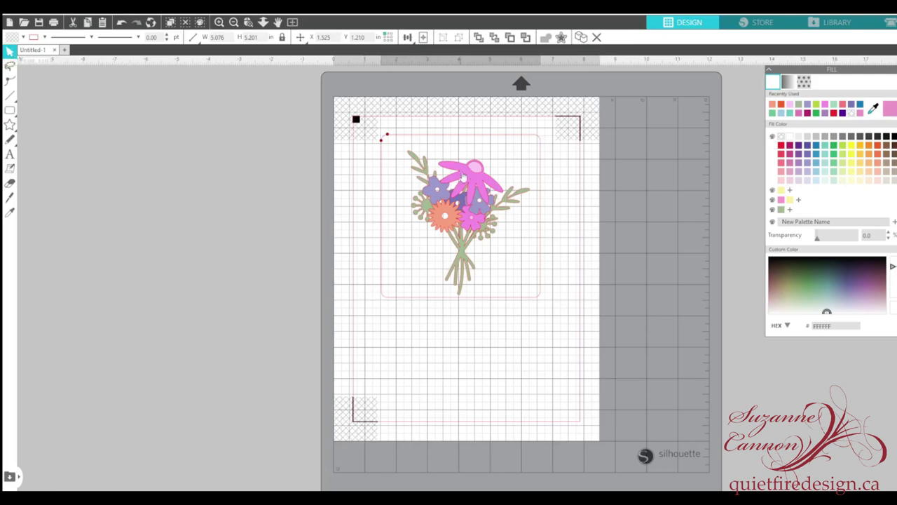
{"action": "left_click", "coordinate": [444, 129]}
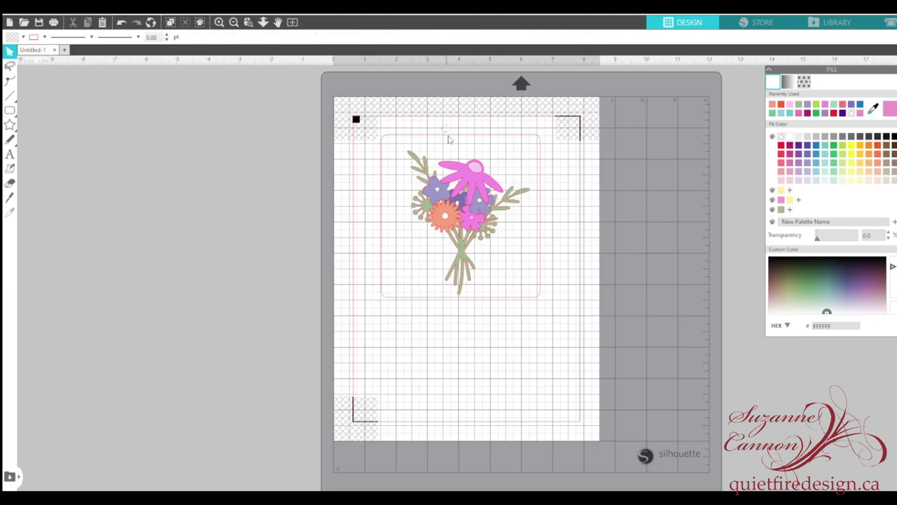
{"action": "left_click", "coordinate": [449, 137]}
{"action": "left_click", "coordinate": [471, 272]}
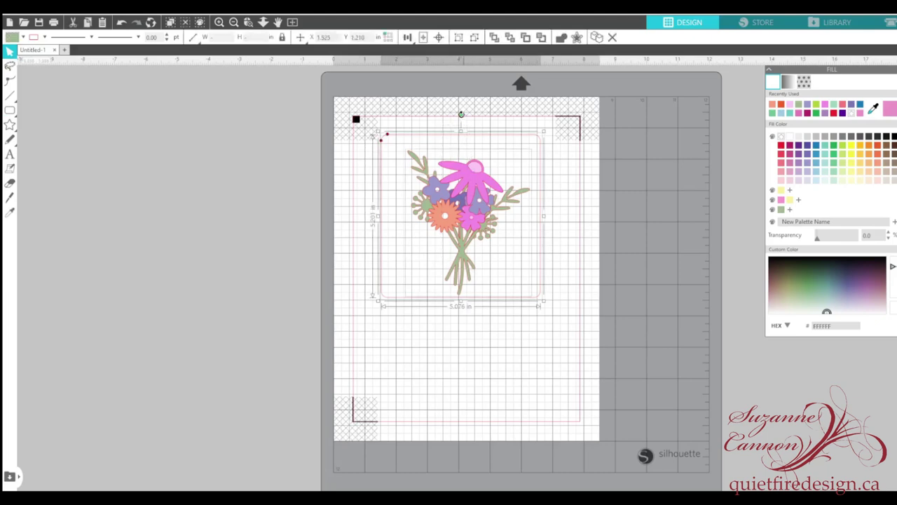
{"action": "left_click", "coordinate": [408, 37]}
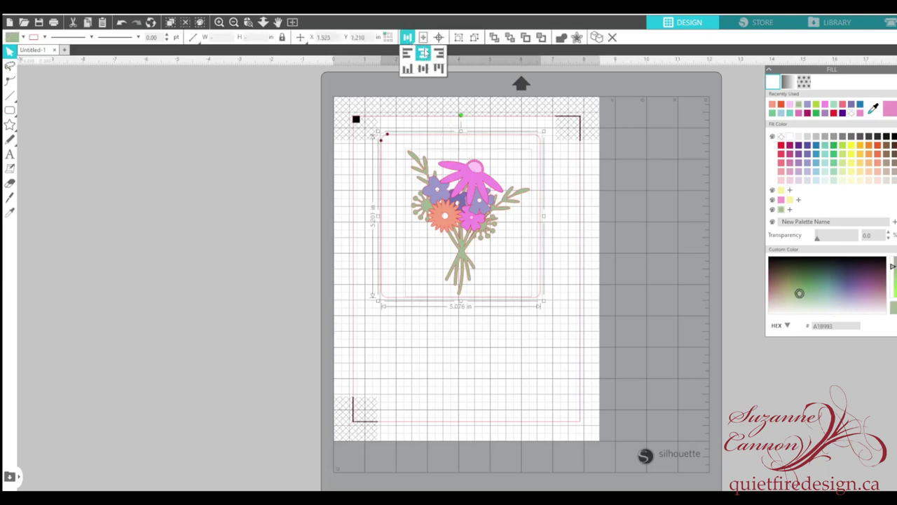
{"action": "left_click", "coordinate": [424, 53]}
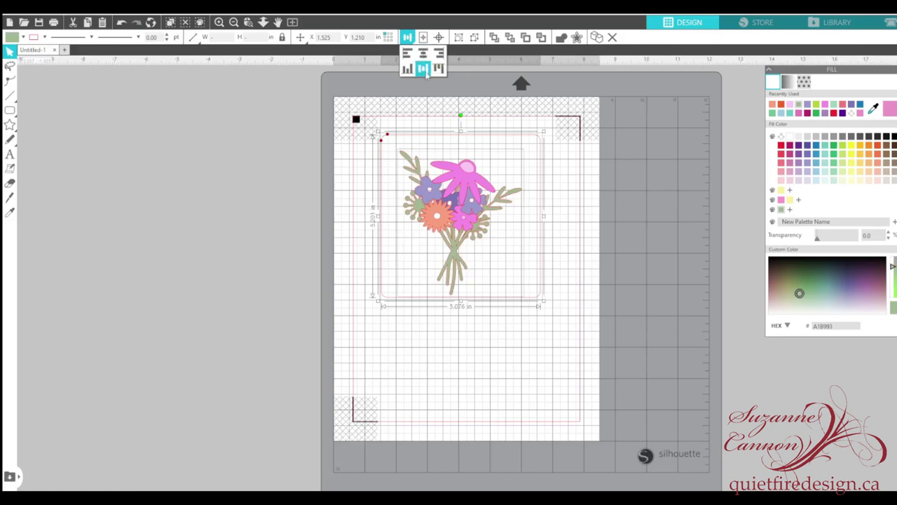
{"action": "left_click", "coordinate": [424, 69]}
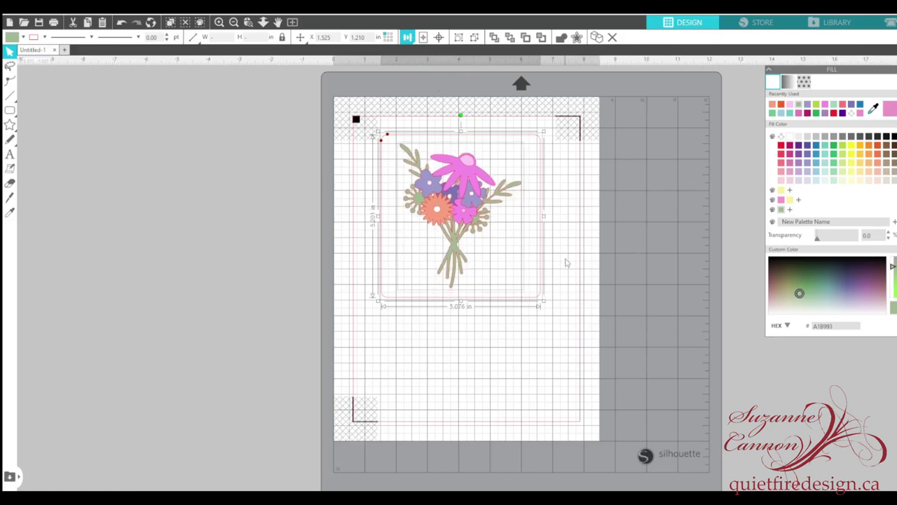
{"action": "key", "text": "i"}
{"action": "key", "text": "v"}
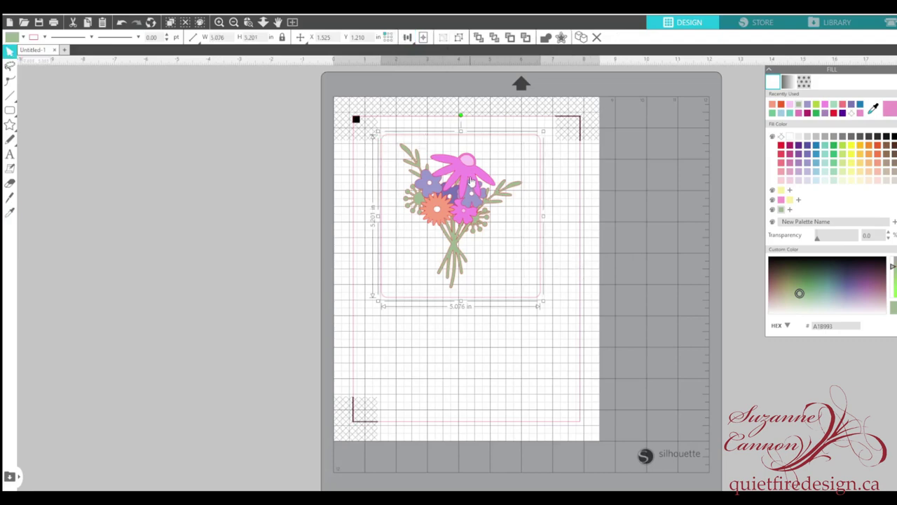
{"action": "left_click_drag", "start_coordinate": [449, 140], "coordinate": [456, 141]}
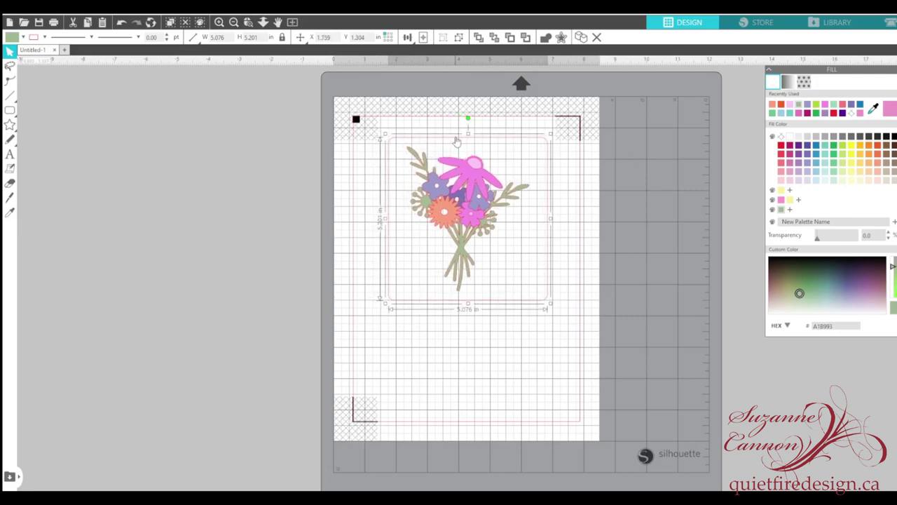
{"action": "left_click", "coordinate": [274, 282]}
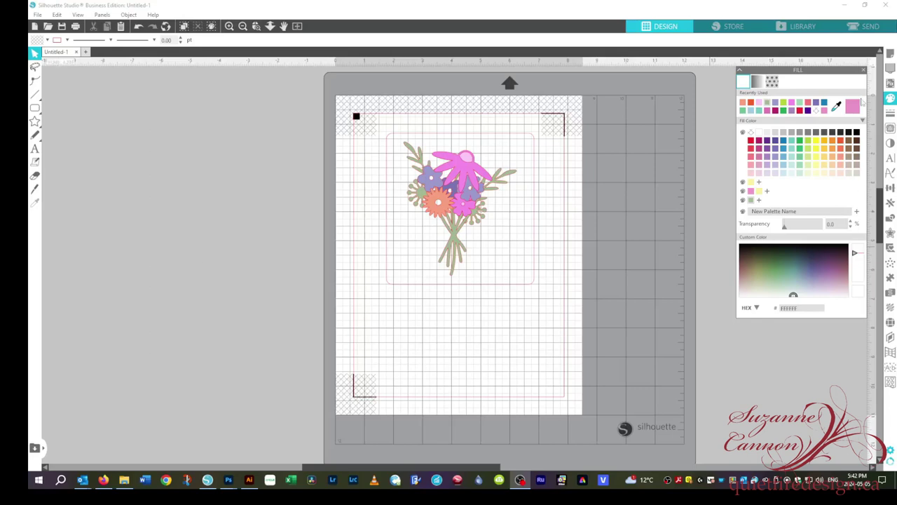
- Choose Cardstock, Plain as the cut material in the Send settings
{"action": "left_click", "coordinate": [868, 28]}
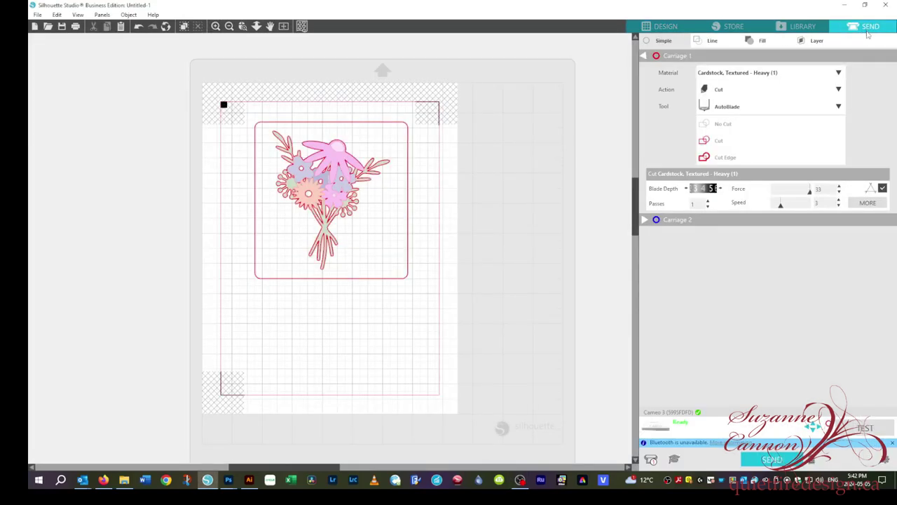
{"action": "left_click", "coordinate": [839, 74]}
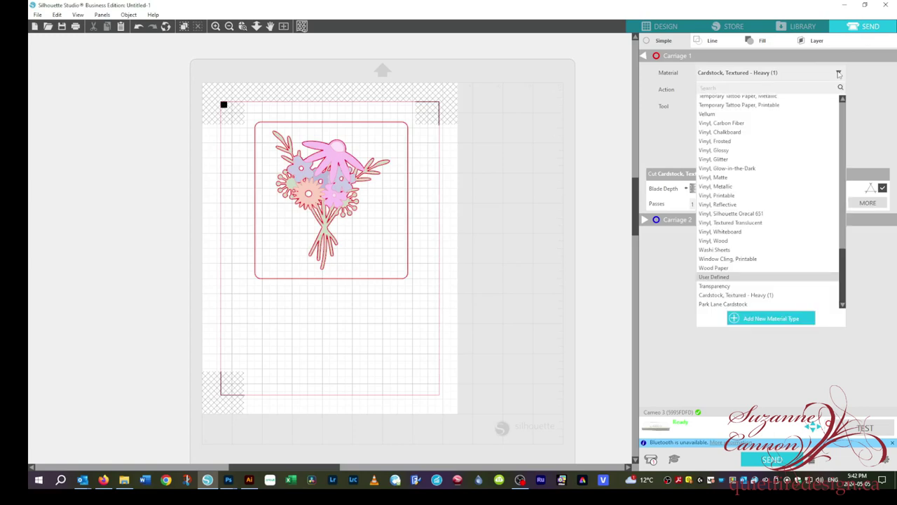
{"action": "left_click_drag", "start_coordinate": [842, 280], "coordinate": [850, 130]}
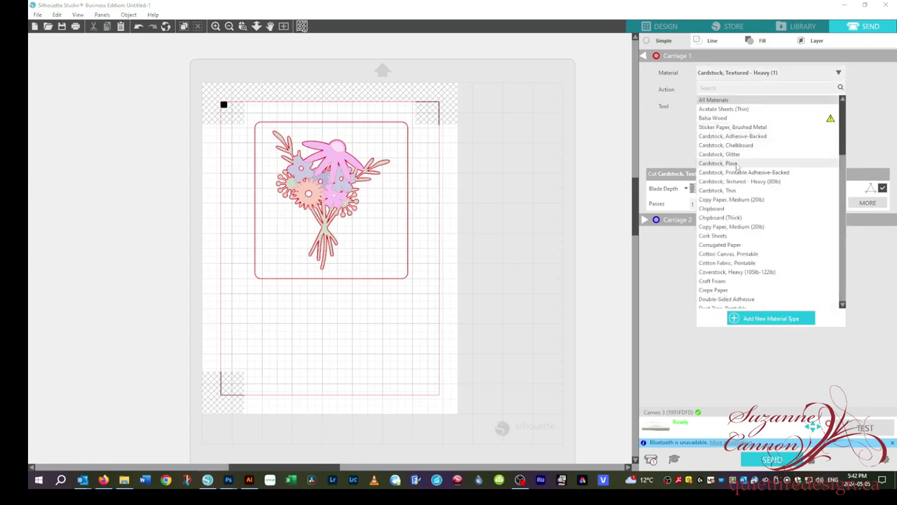
{"action": "left_click", "coordinate": [737, 164]}
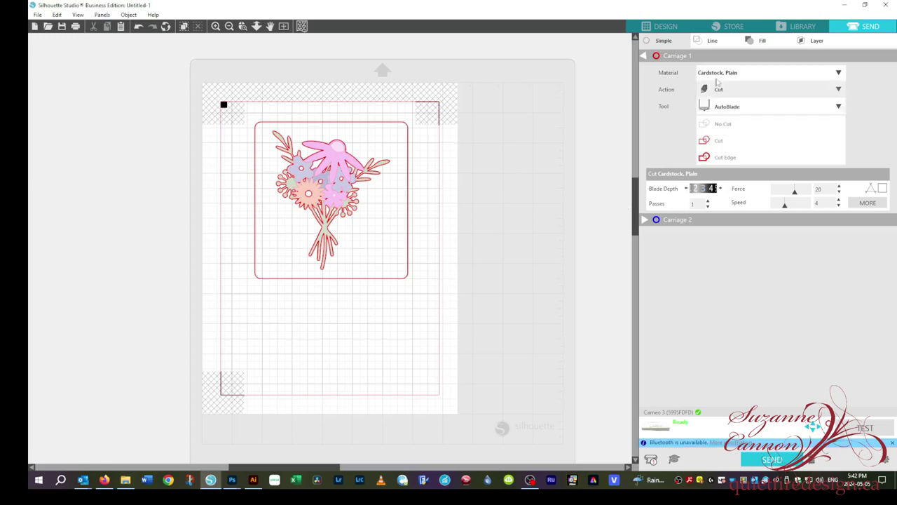
{"action": "left_click", "coordinate": [712, 41]}
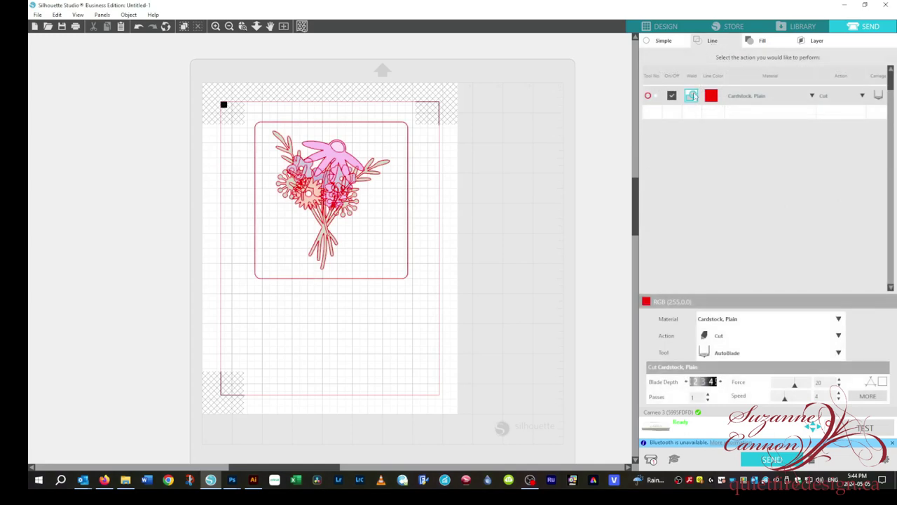
- Enable Weld on the red line so only the rounded rectangle outline is cut
{"action": "left_click", "coordinate": [691, 96]}
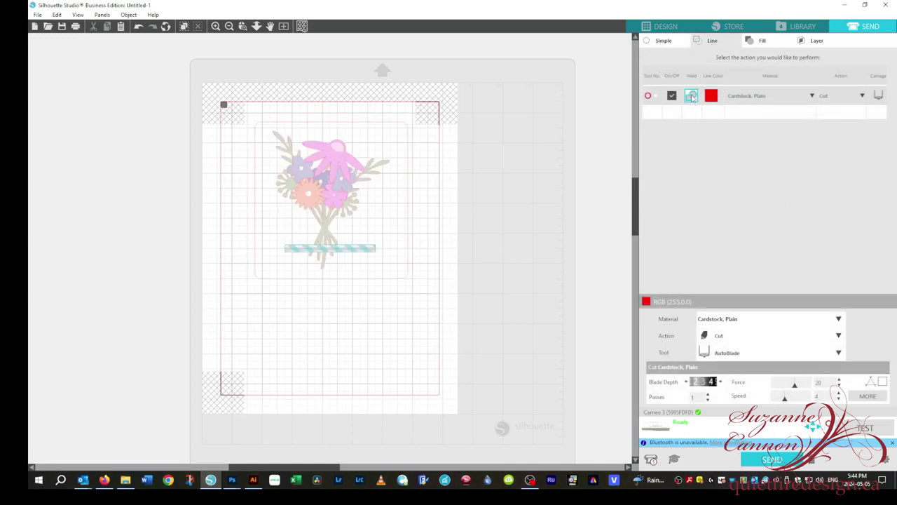